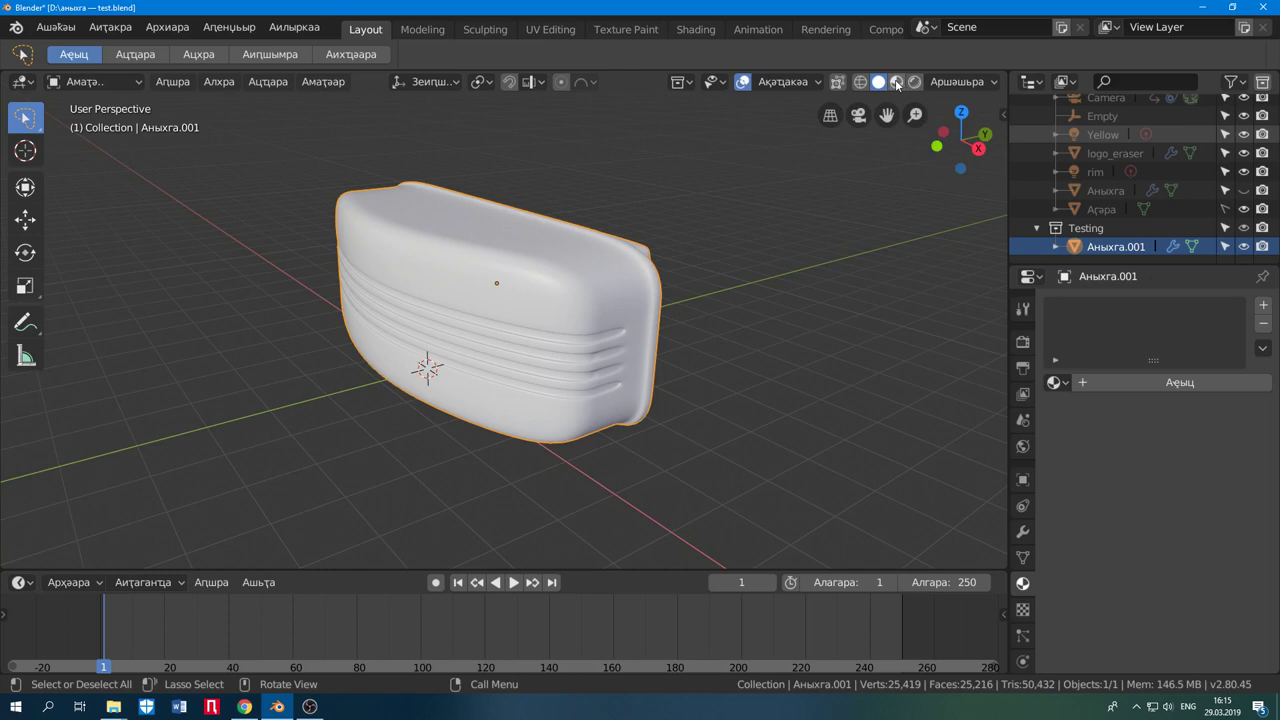
- Switch the 3D viewport to material preview (LookDev) shading and check its shading options
left_click(896, 82)
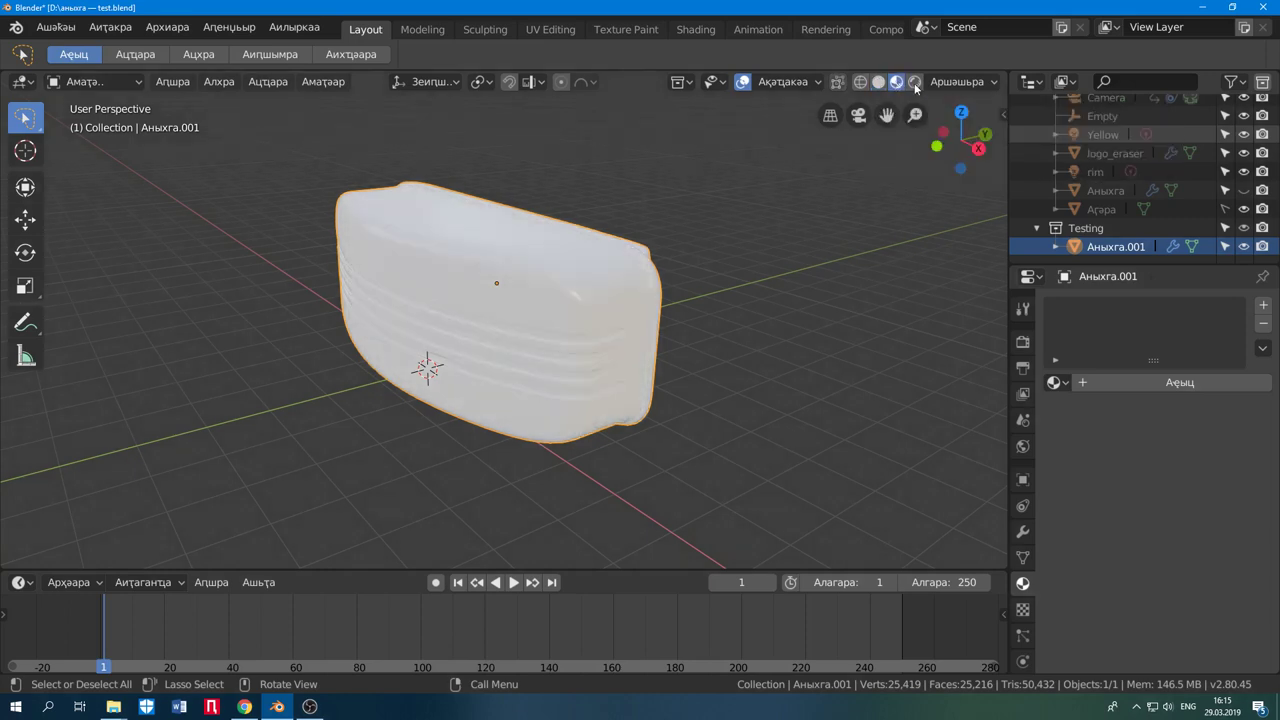
left_click(955, 82)
left_click(952, 206)
middle_click_drag(680, 384, 646, 387)
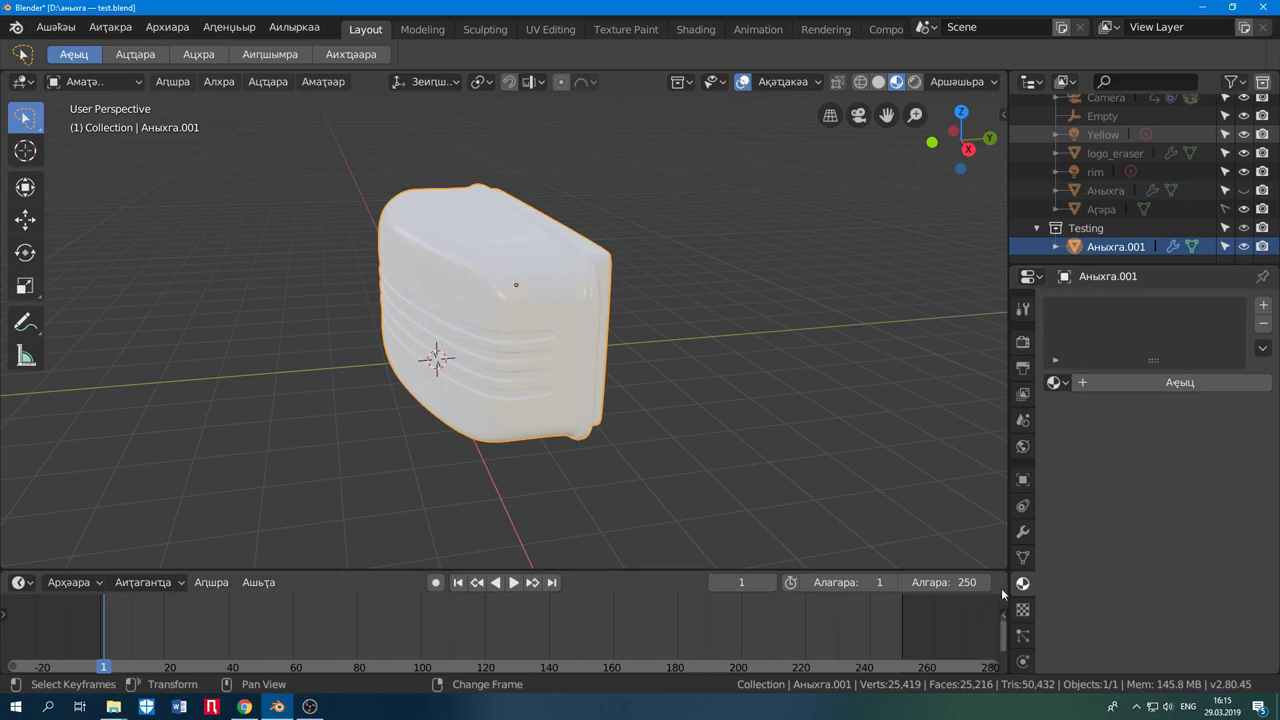
- Create a new material and assign it to the linked geometry of the ribbed outer shell
left_click(1106, 382)
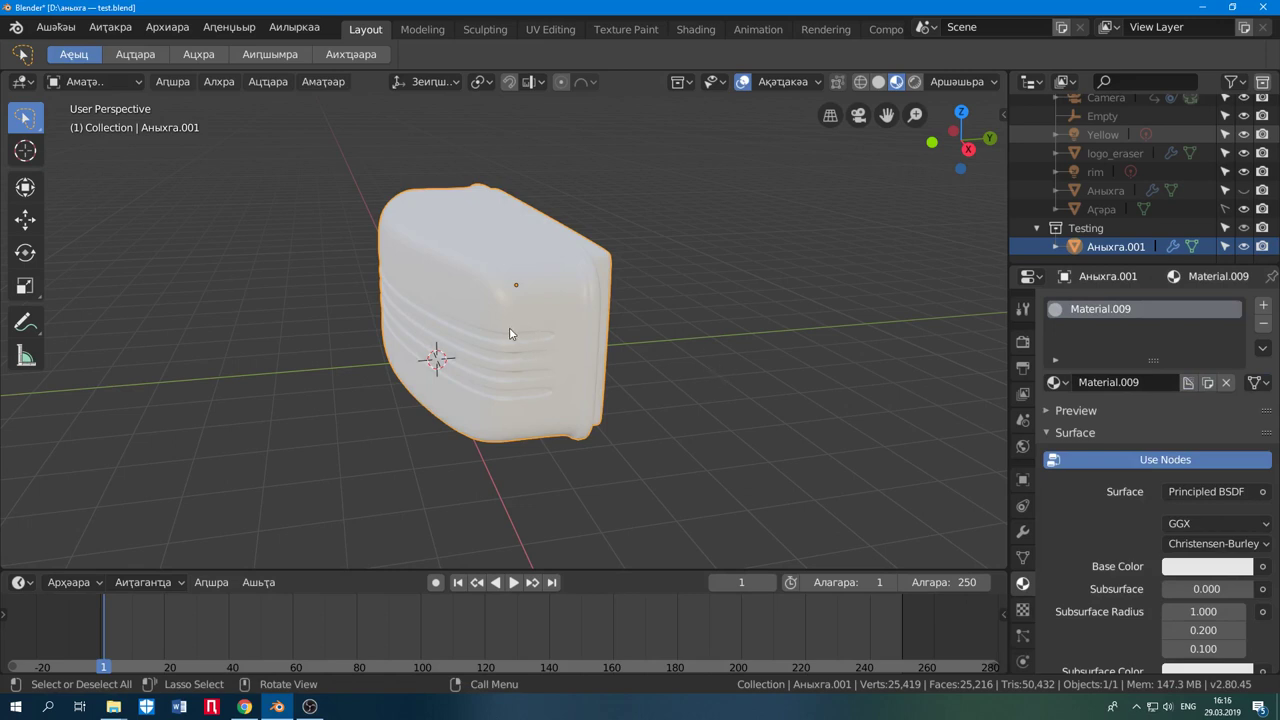
key("Tab")
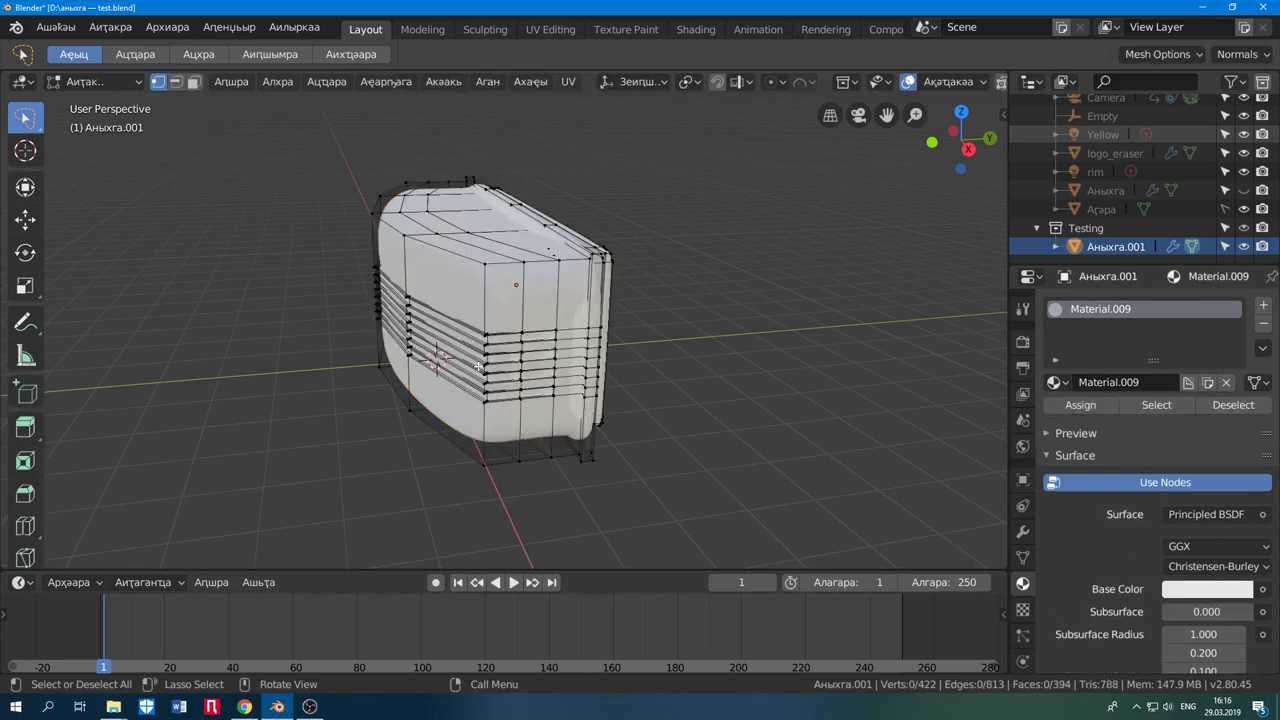
key("l")
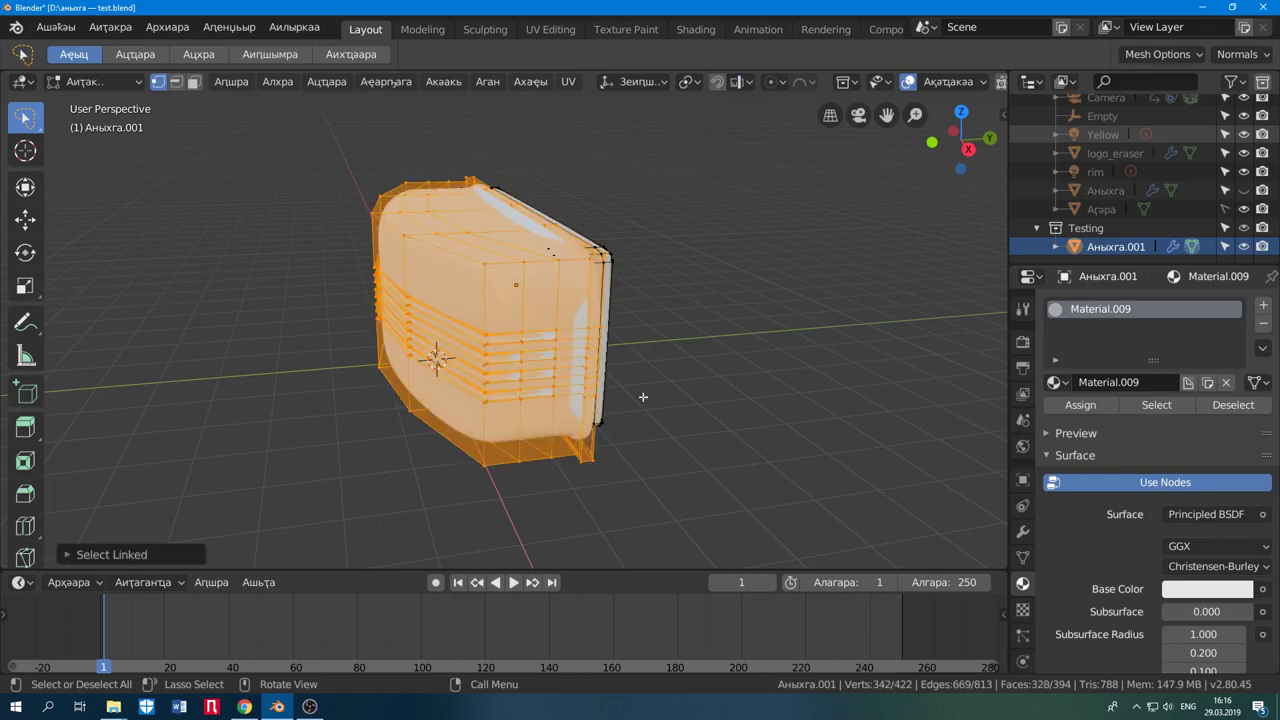
left_click(1082, 407)
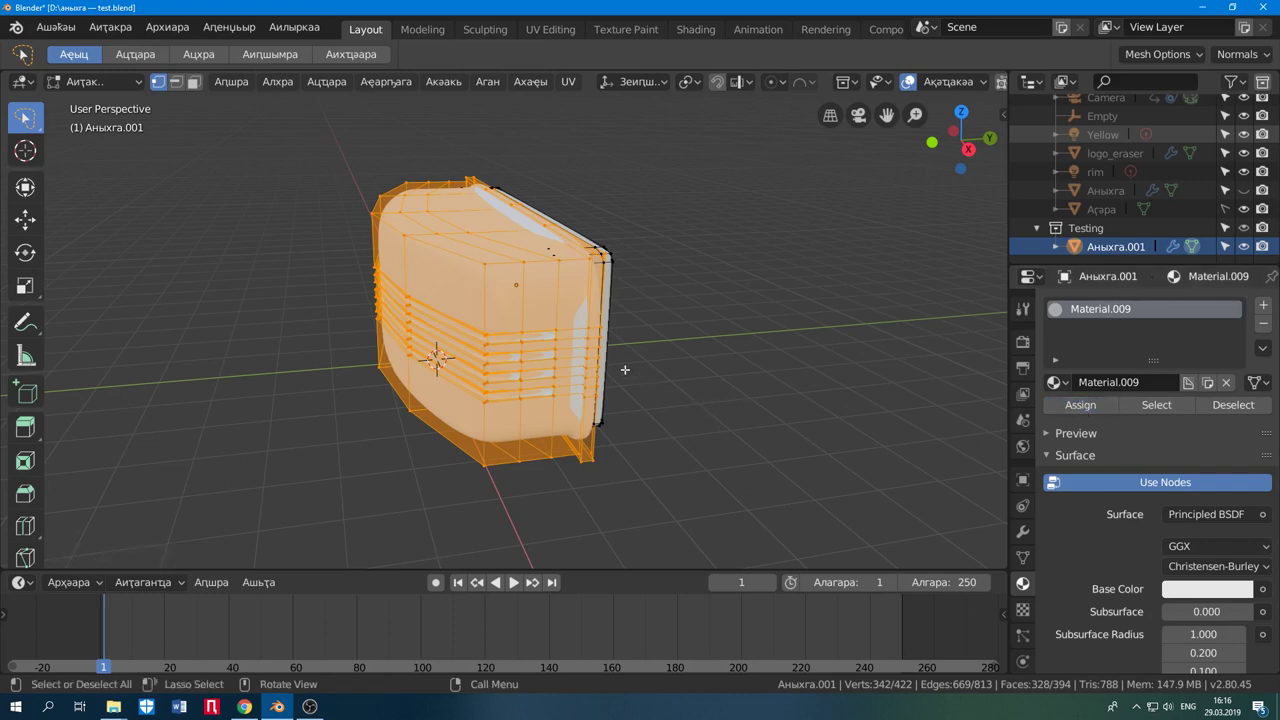
key("Tab")
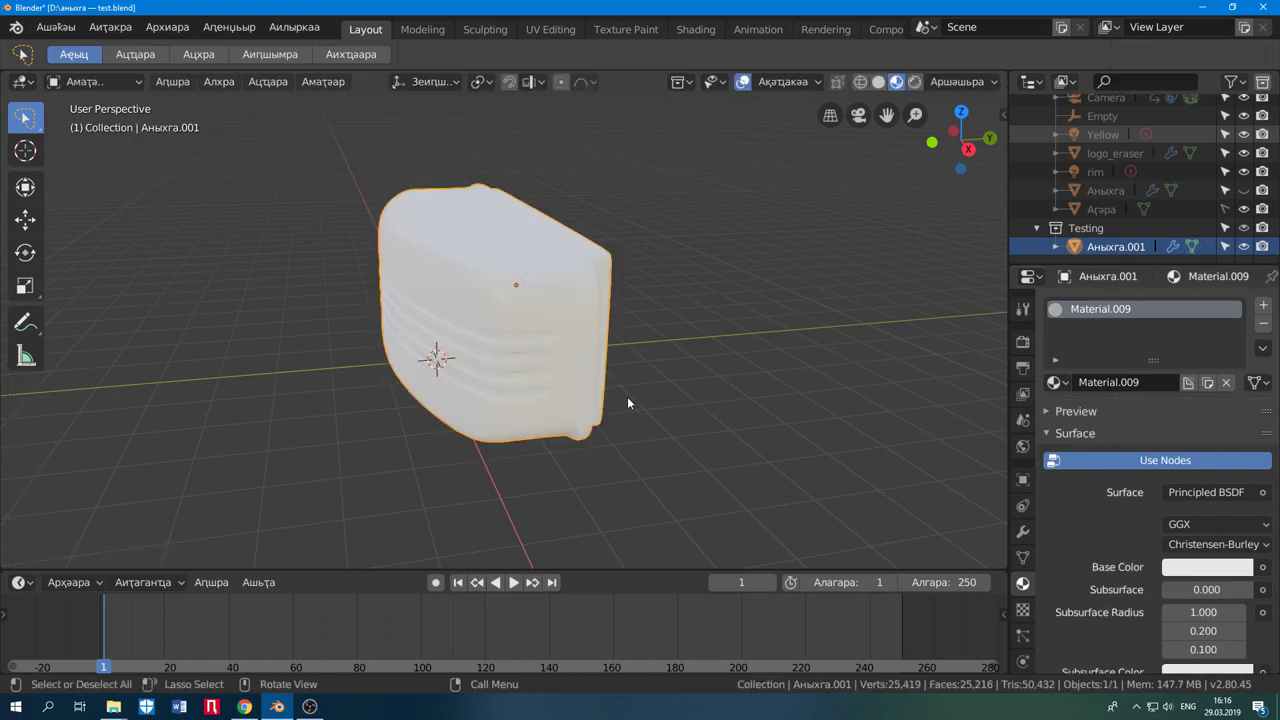
- Darken the shell material's base color to grey with an HSV value of 0.600
middle_click_drag(614, 389, 870, 480)
left_click(1171, 571)
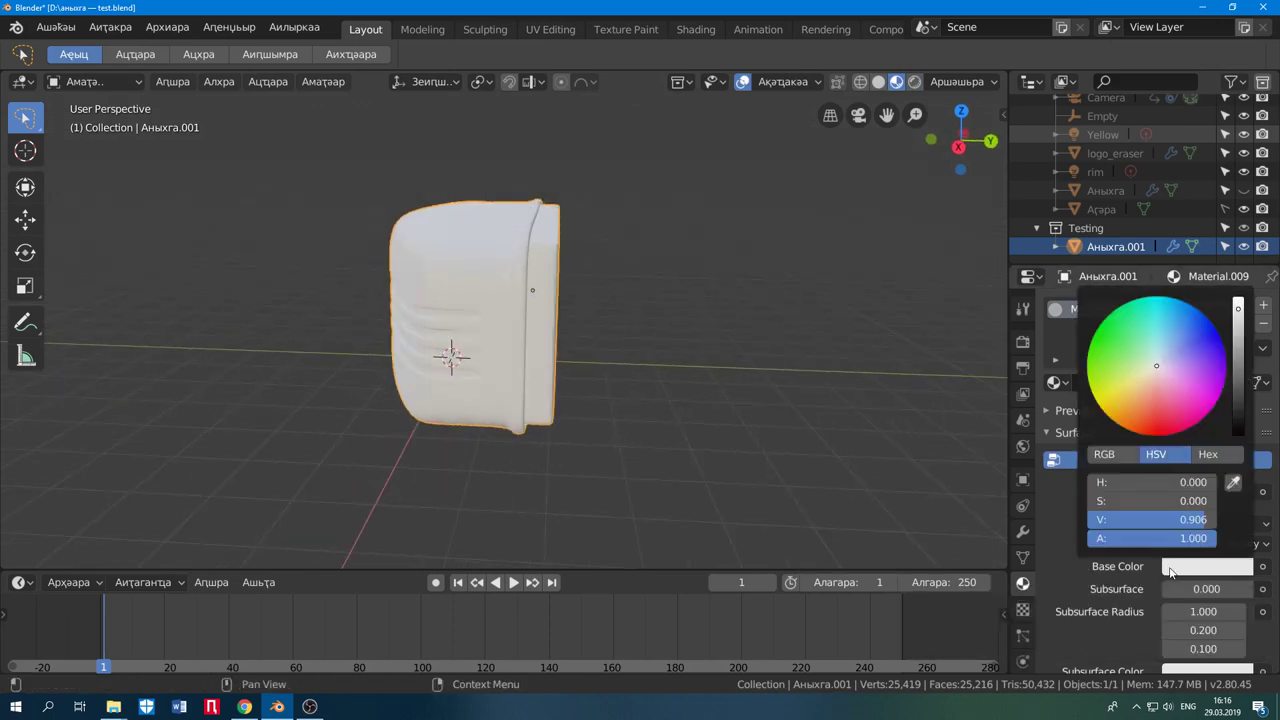
left_click_drag(1238, 308, 1238, 353)
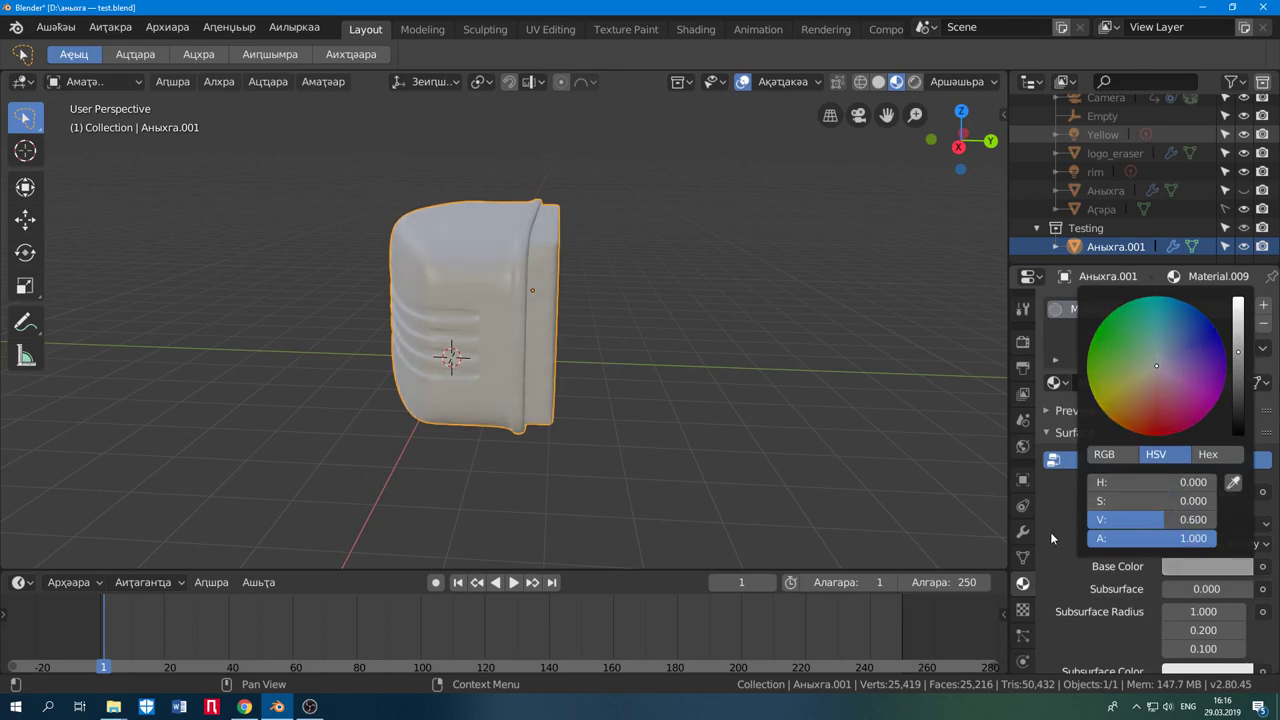
- Try a glossy shell material with specular 1.000 and roughness 0.000
scroll(1051, 538, "down", 5)
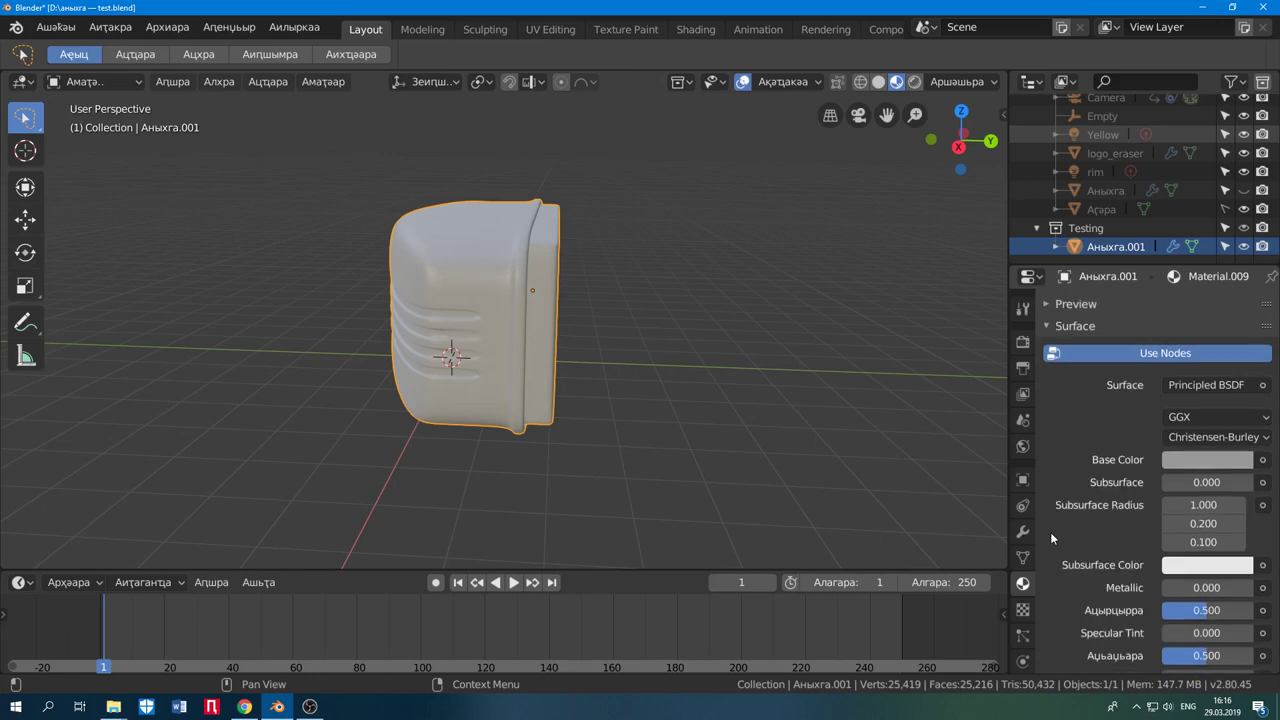
scroll(1051, 538, "down", 1)
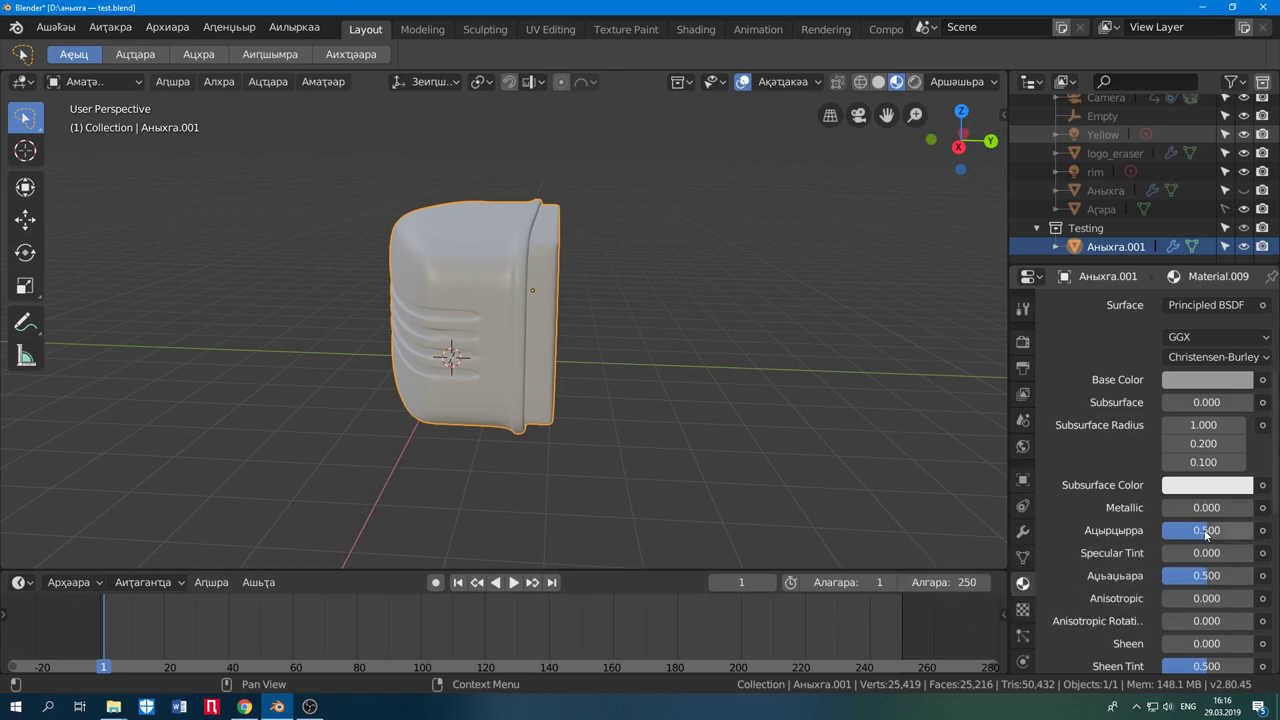
left_click_drag(1205, 530, 1256, 530)
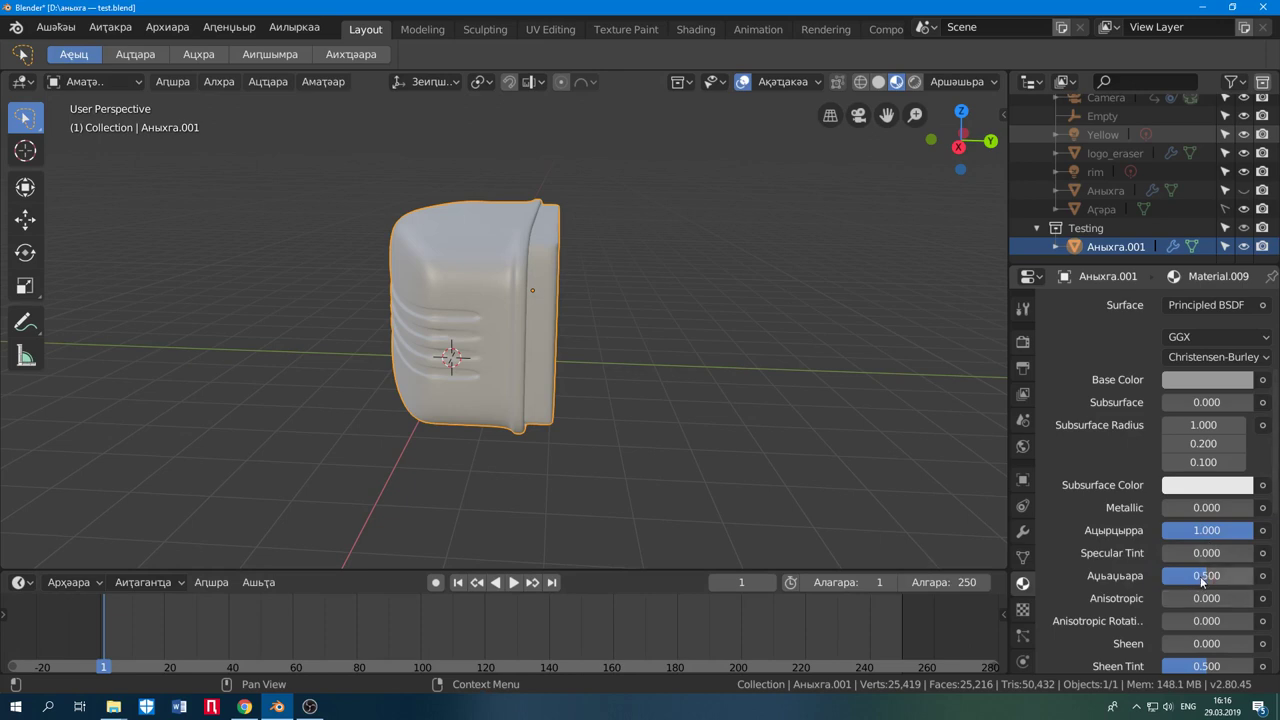
left_click_drag(1211, 574, 1165, 574)
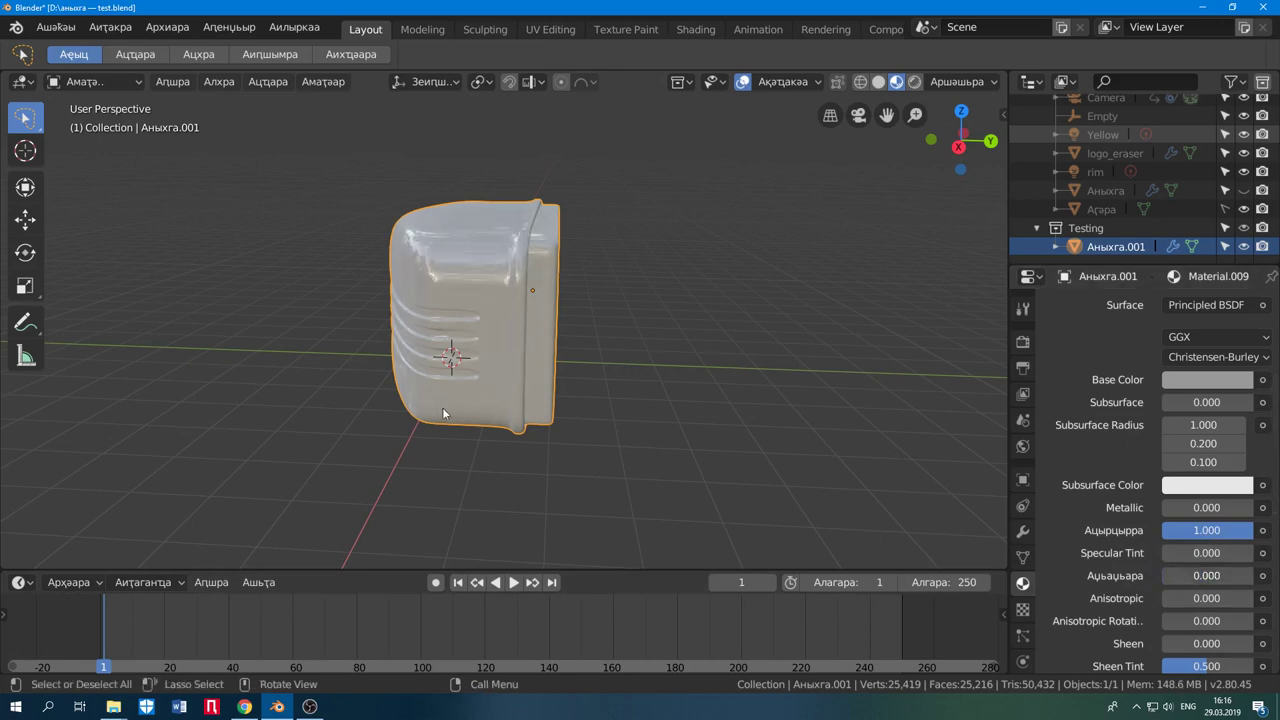
- Set the shell material's specular to 0.248 and its roughness to 0.280
middle_click_drag(547, 445, 469, 453)
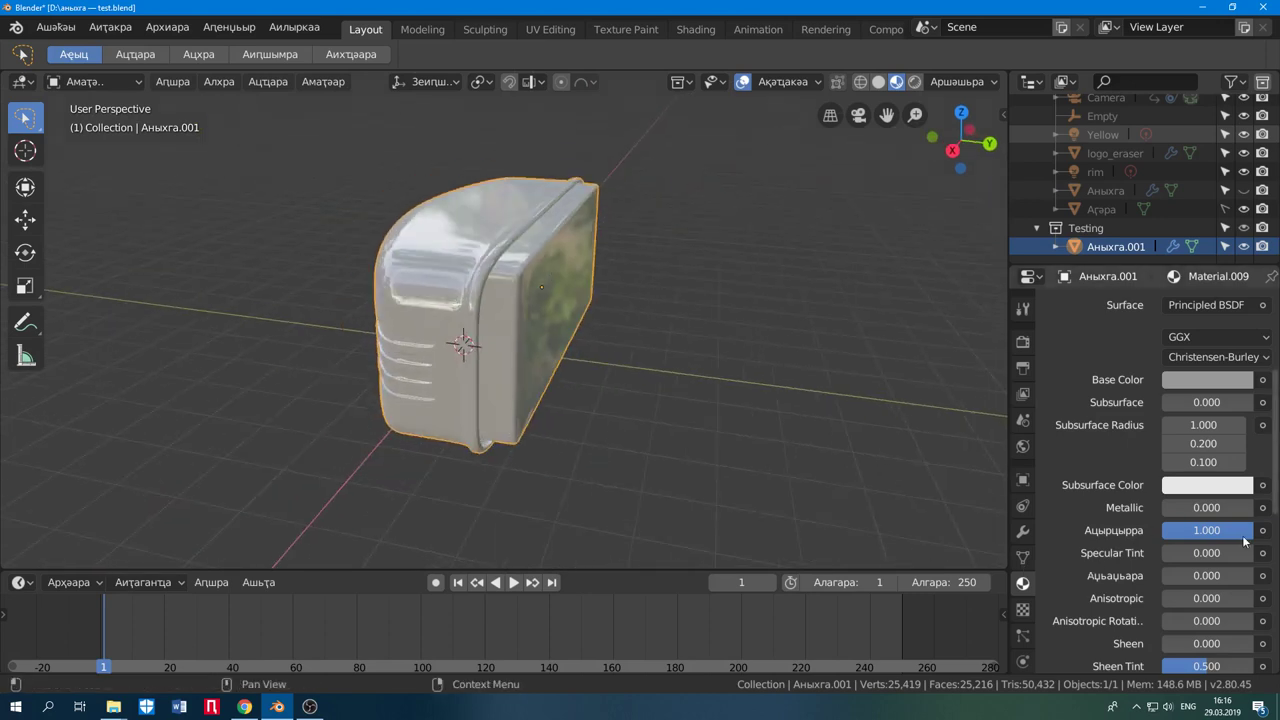
left_click_drag(1252, 537, 1187, 576)
middle_click_drag(615, 443, 577, 457)
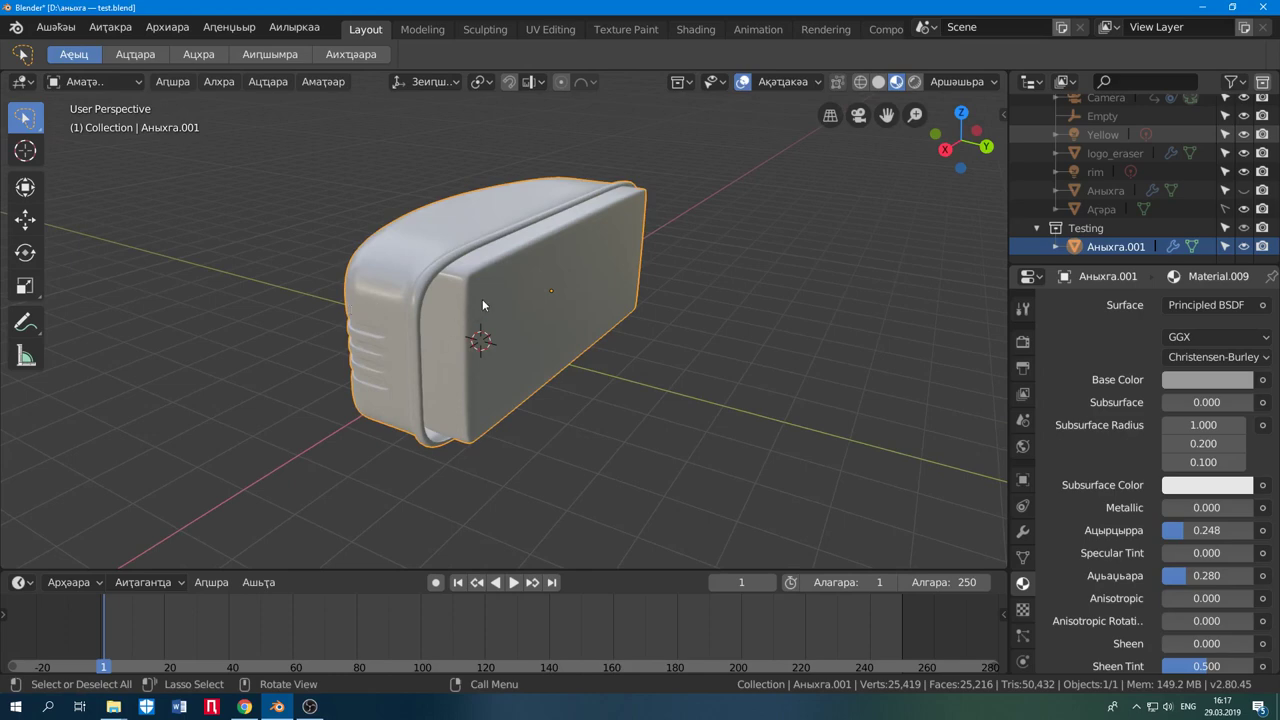
- Add a second material slot with a new material and assign it to the linked middle block between the shell and the flat pad
key("Tab")
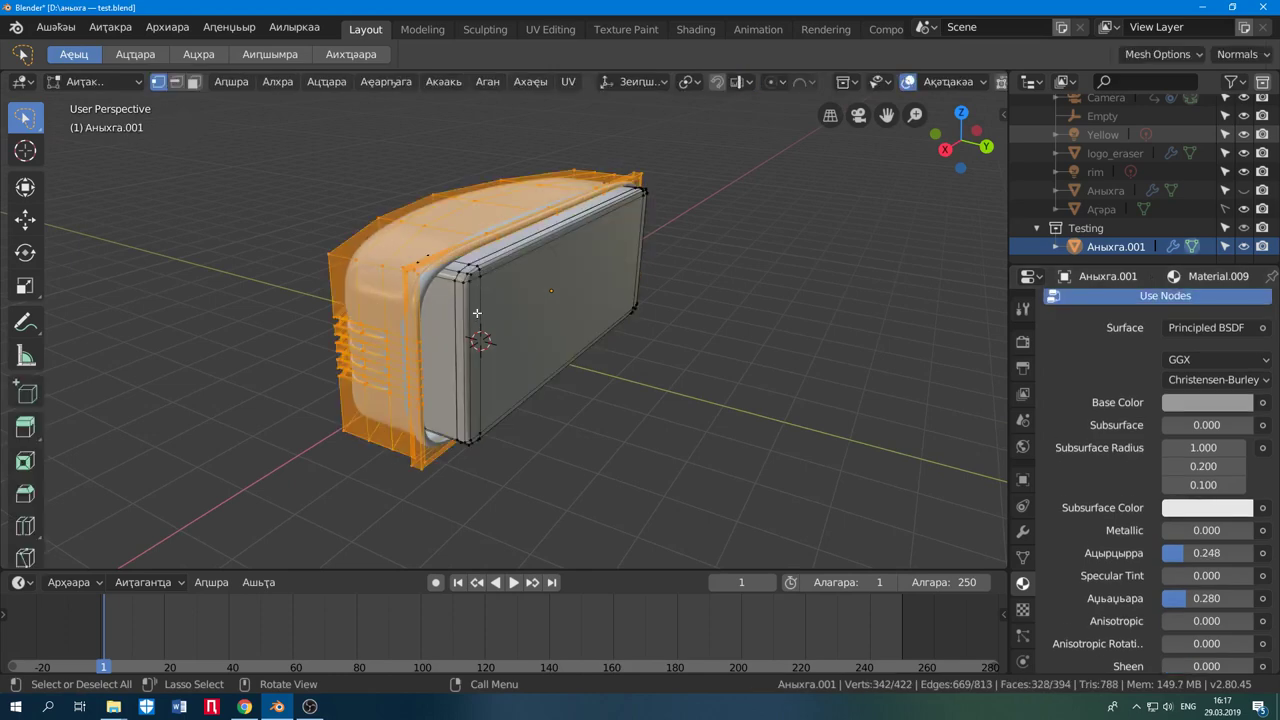
key("alt+a")
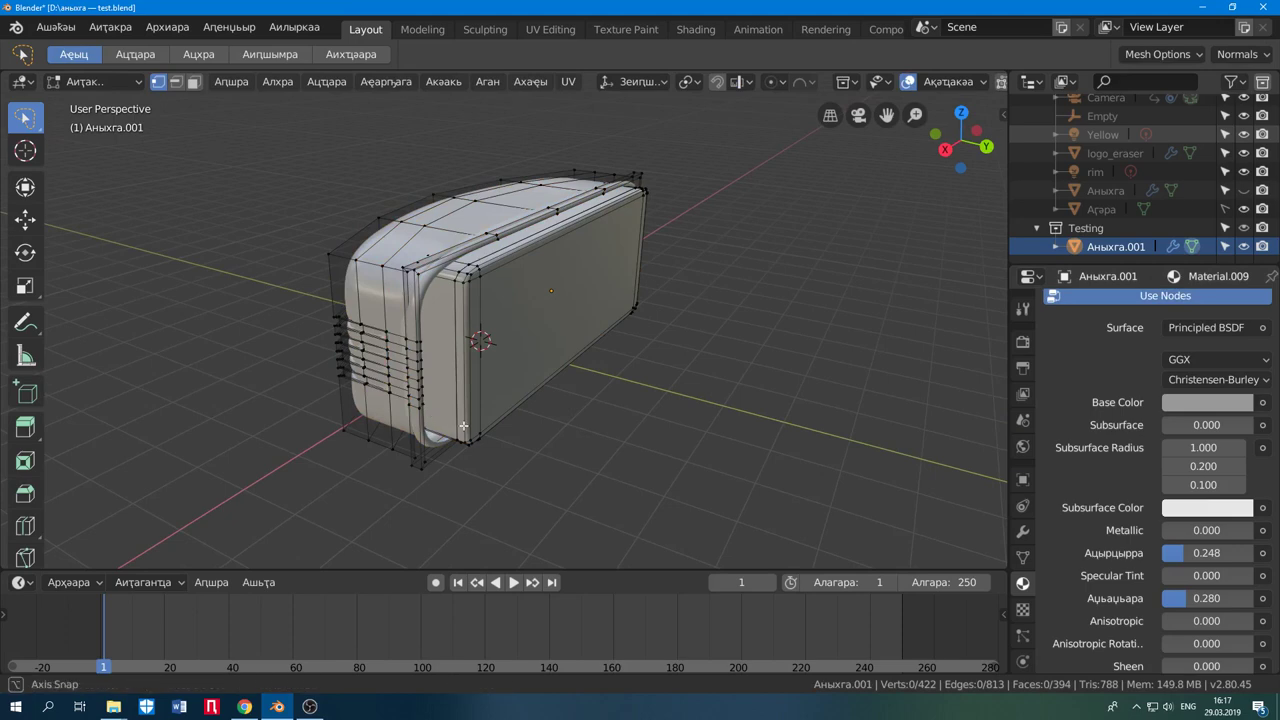
middle_click_drag(463, 426, 394, 406)
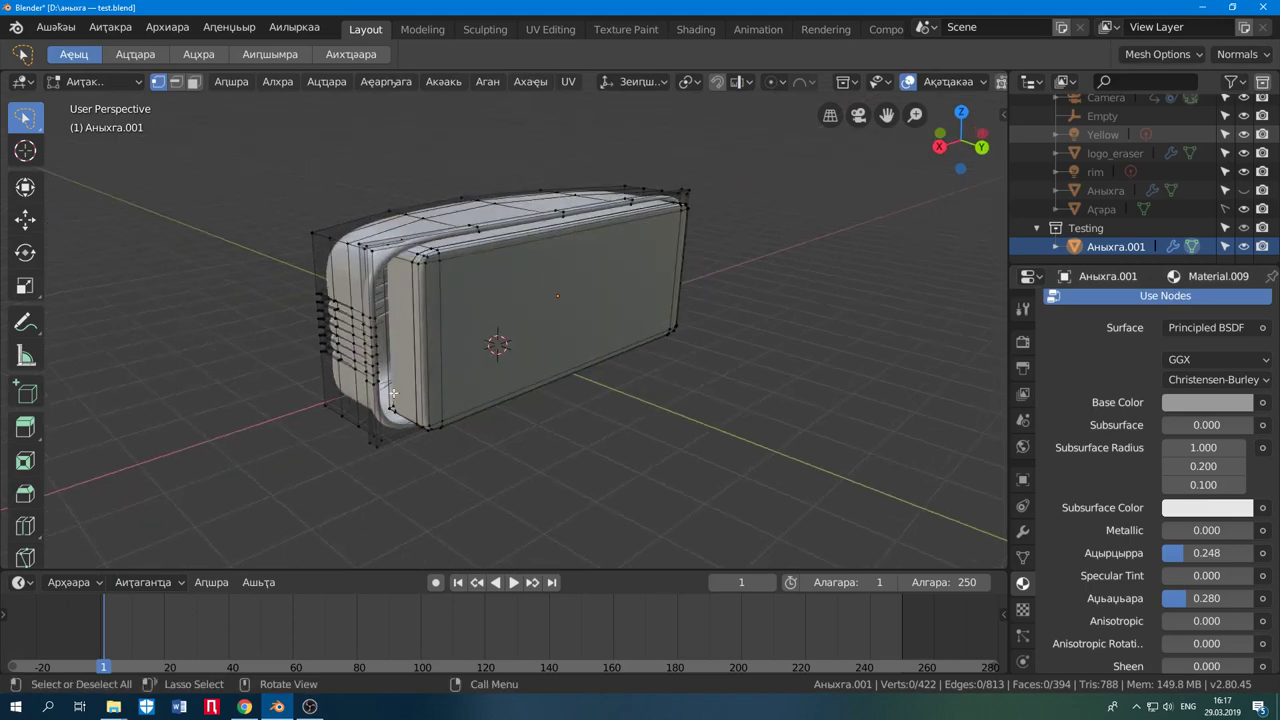
key("l")
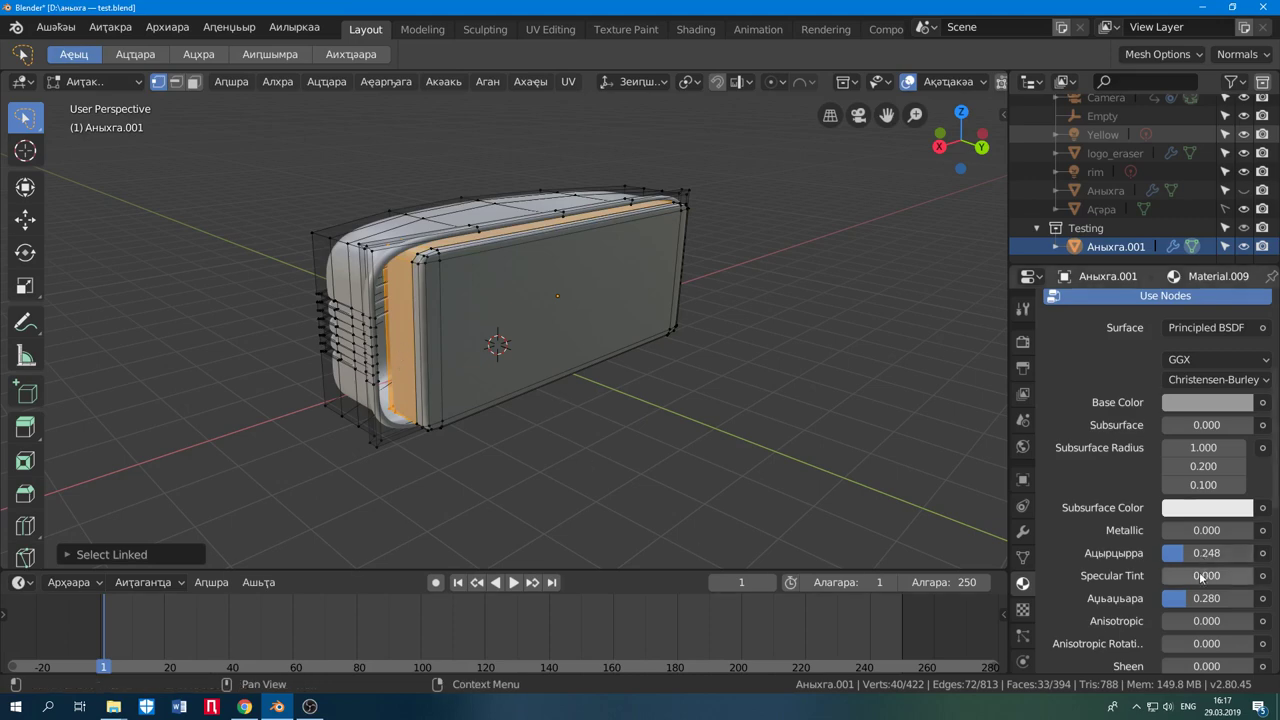
scroll(1205, 480, "up", 5)
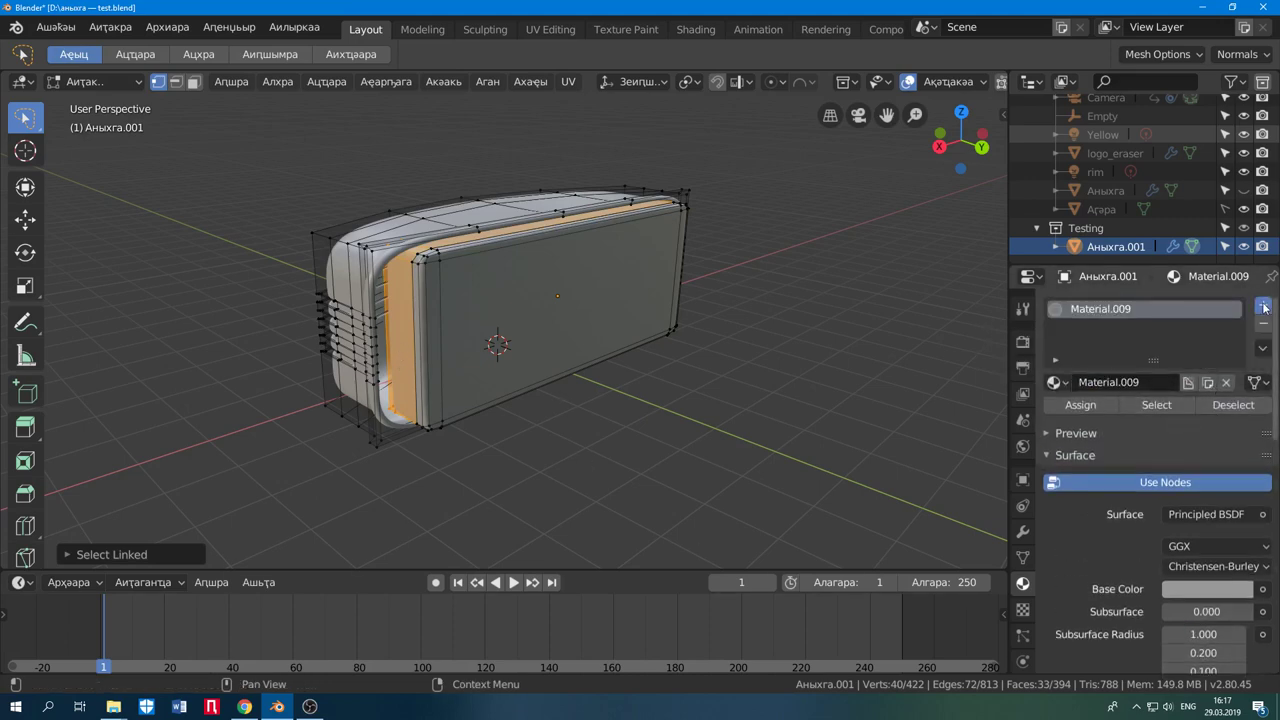
left_click(1263, 308)
left_click(1138, 418)
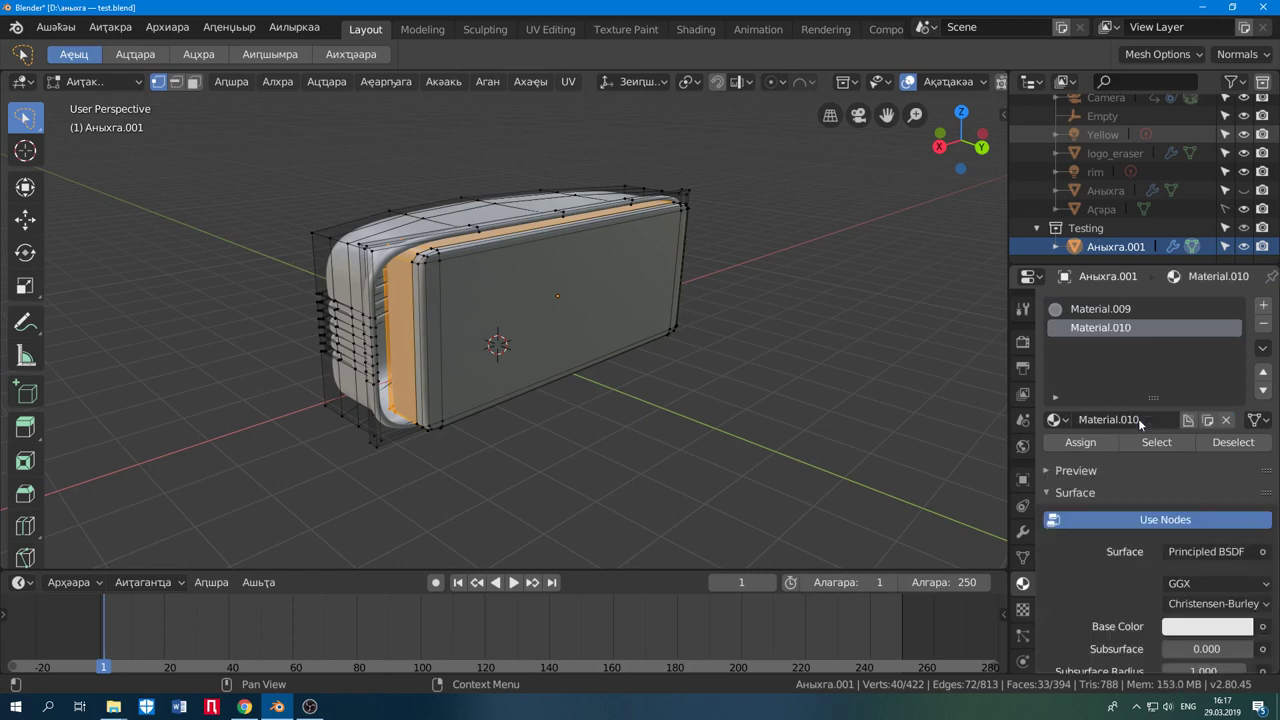
left_click(1083, 447)
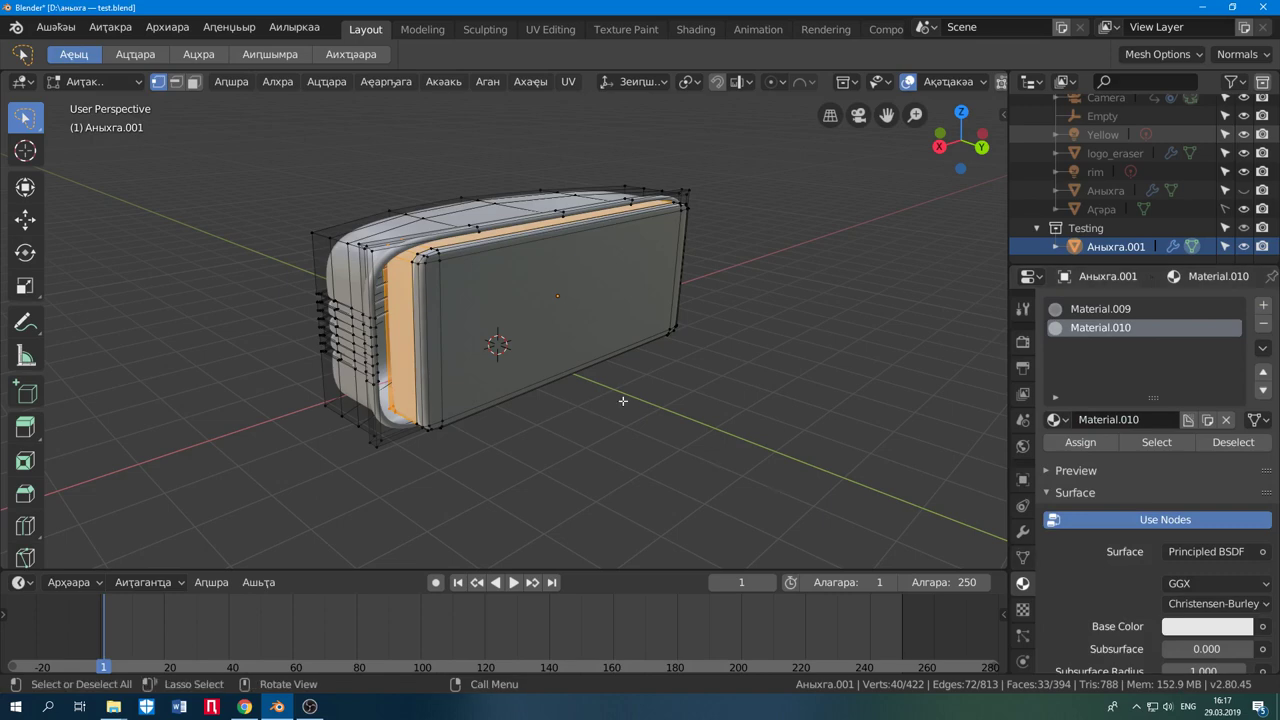
key("Tab")
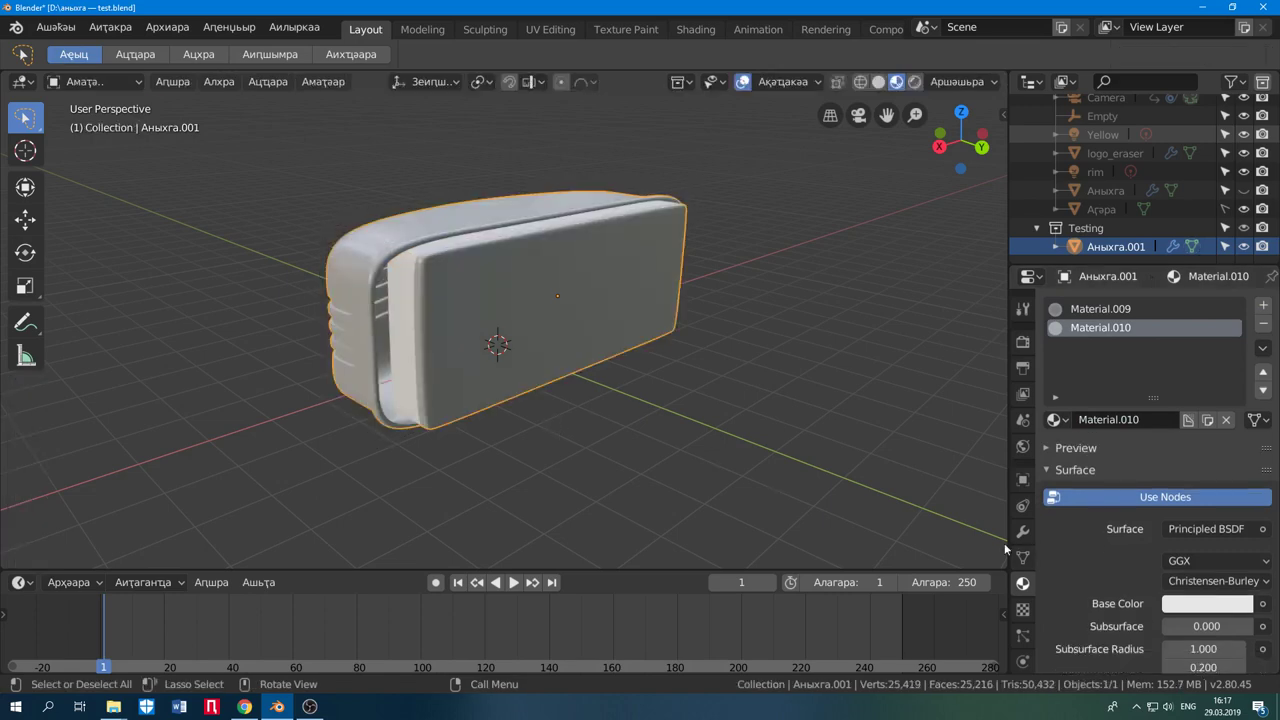
- Darken the middle block material's base color to near black with an HSV value of 0.095
scroll(1122, 521, "down", 2)
left_click(1203, 524)
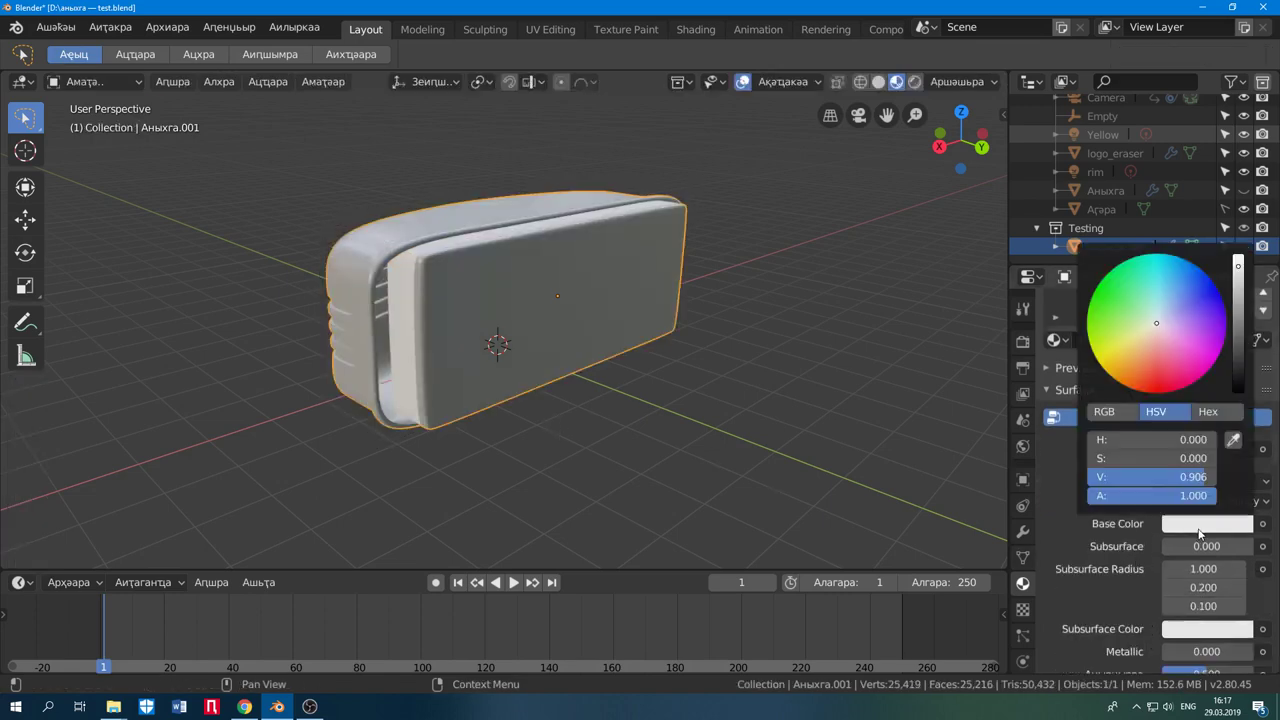
left_click(1177, 523)
left_click_drag(1239, 268, 1236, 386)
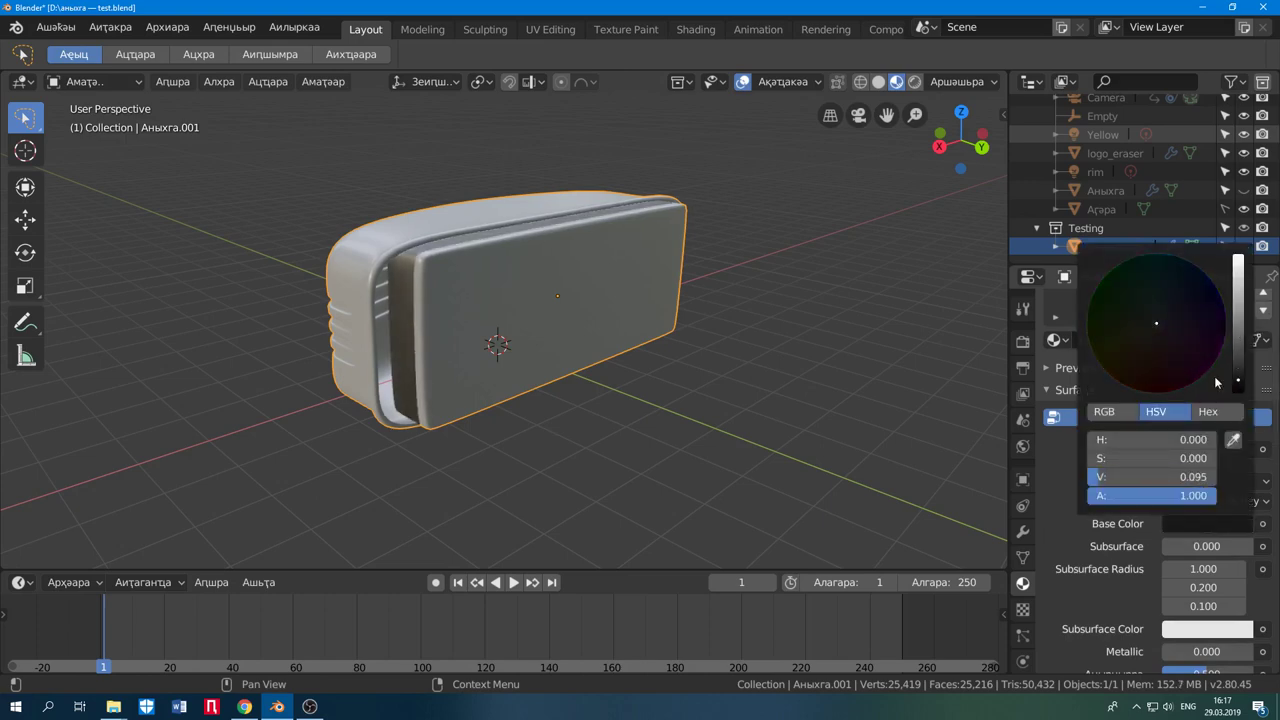
- Set the middle block material's specular to 0.292 and its roughness to 0.060
scroll(1070, 515, "down", 8)
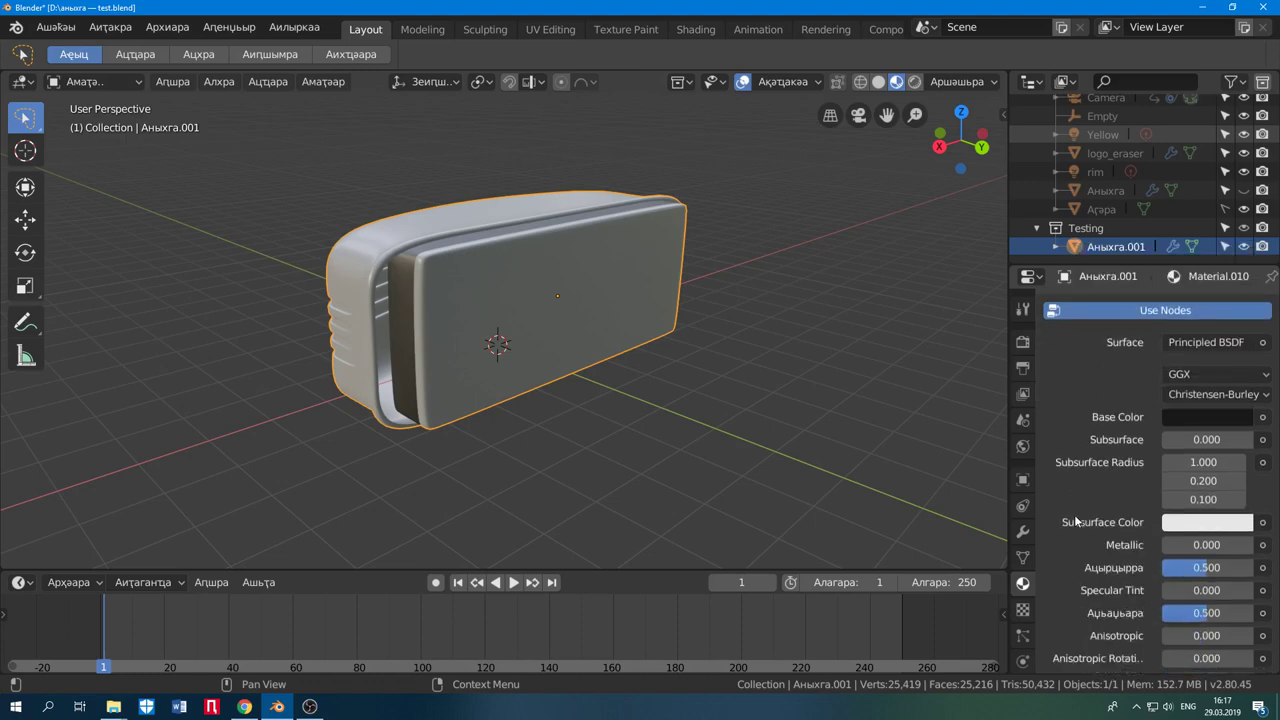
scroll(1100, 480, "up", 1)
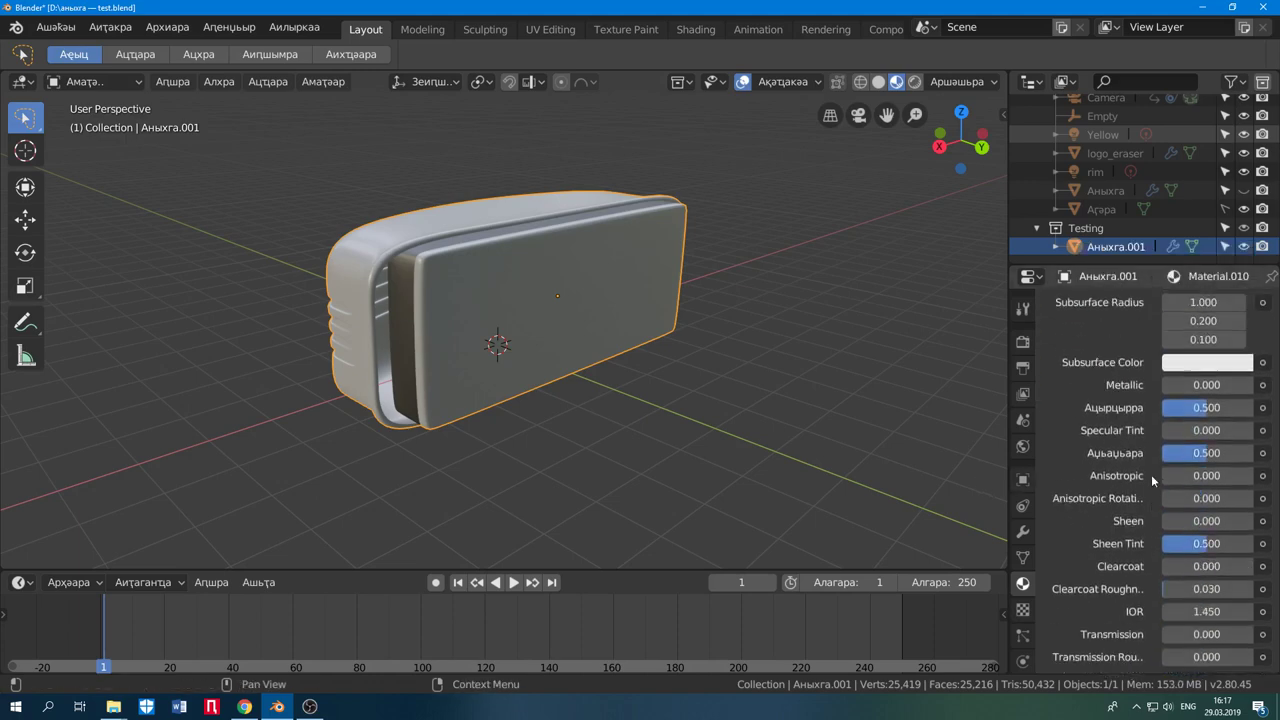
left_click_drag(1200, 418, 1189, 407)
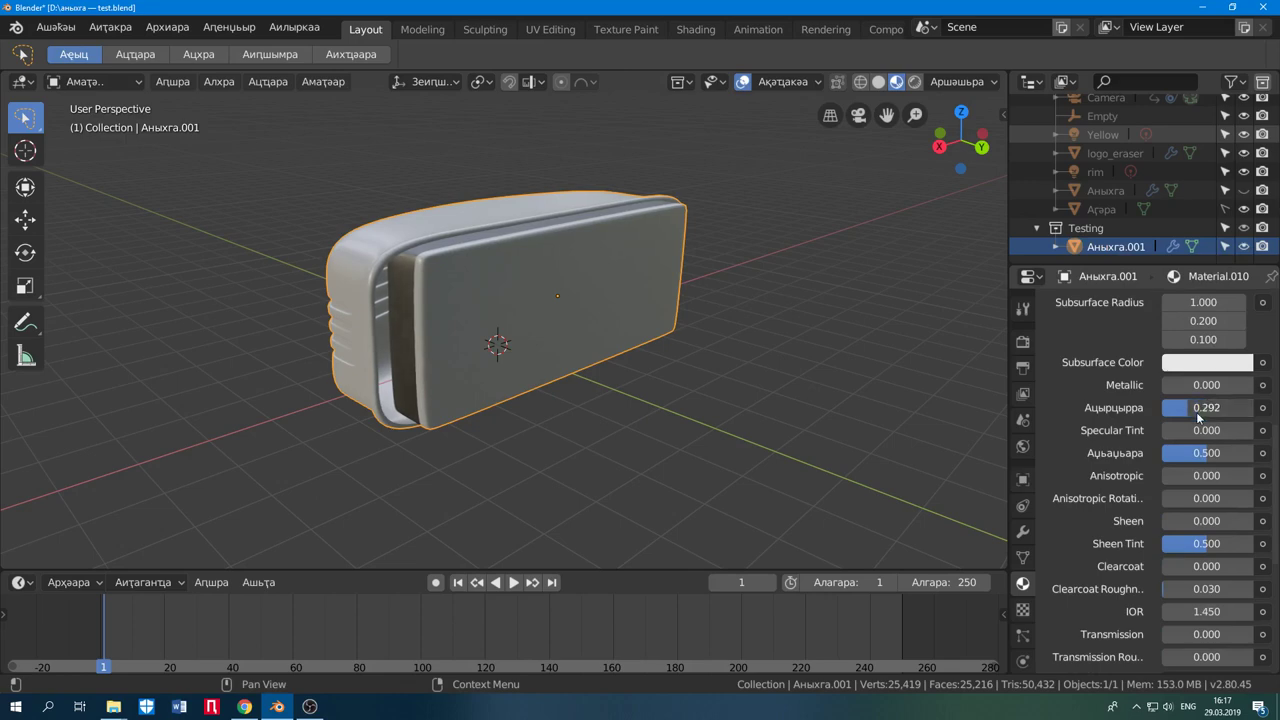
left_click_drag(1210, 453, 1183, 453)
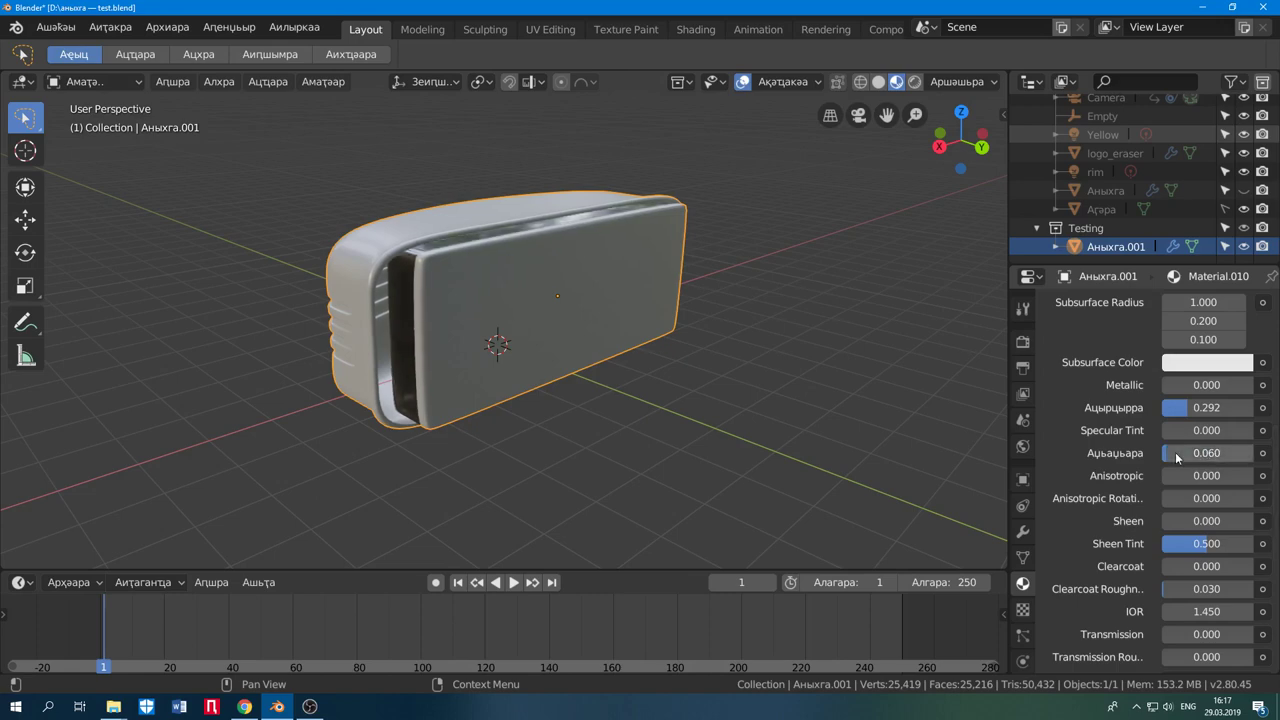
middle_click_drag(591, 324, 487, 351)
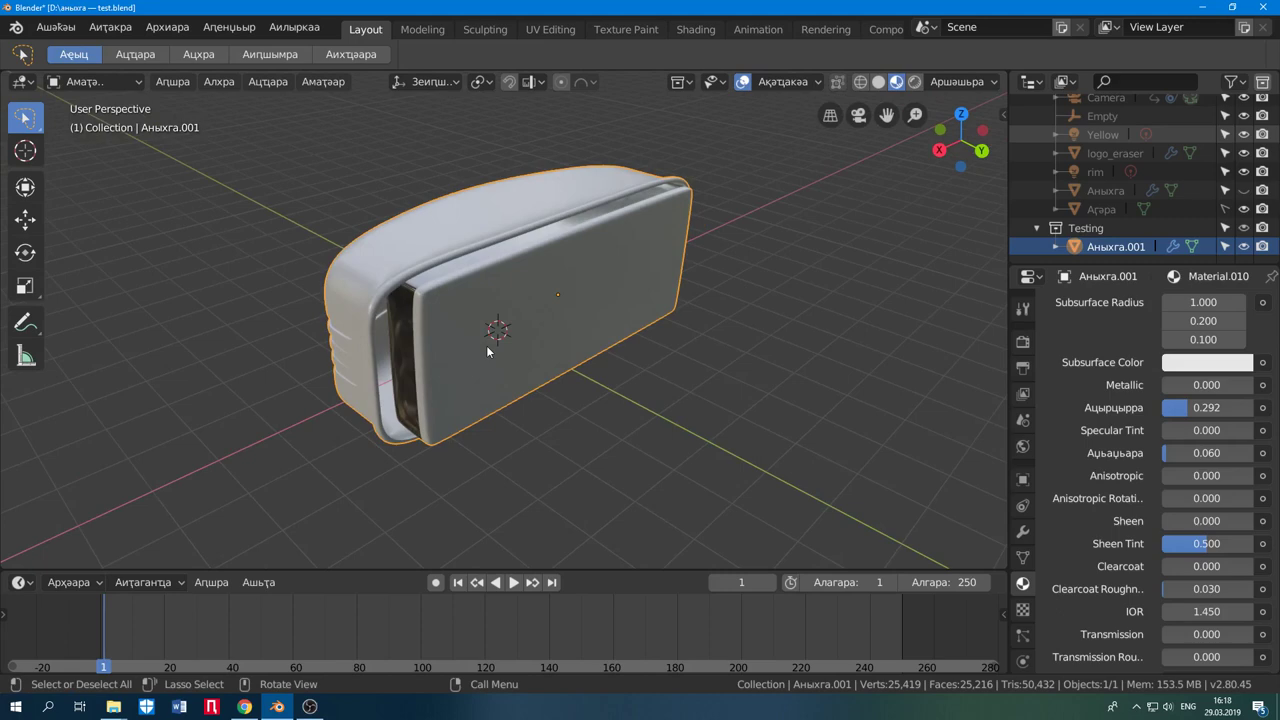
- Select only the linked geometry of the eraser's flat outer pad in Edit Mode
key("Tab")
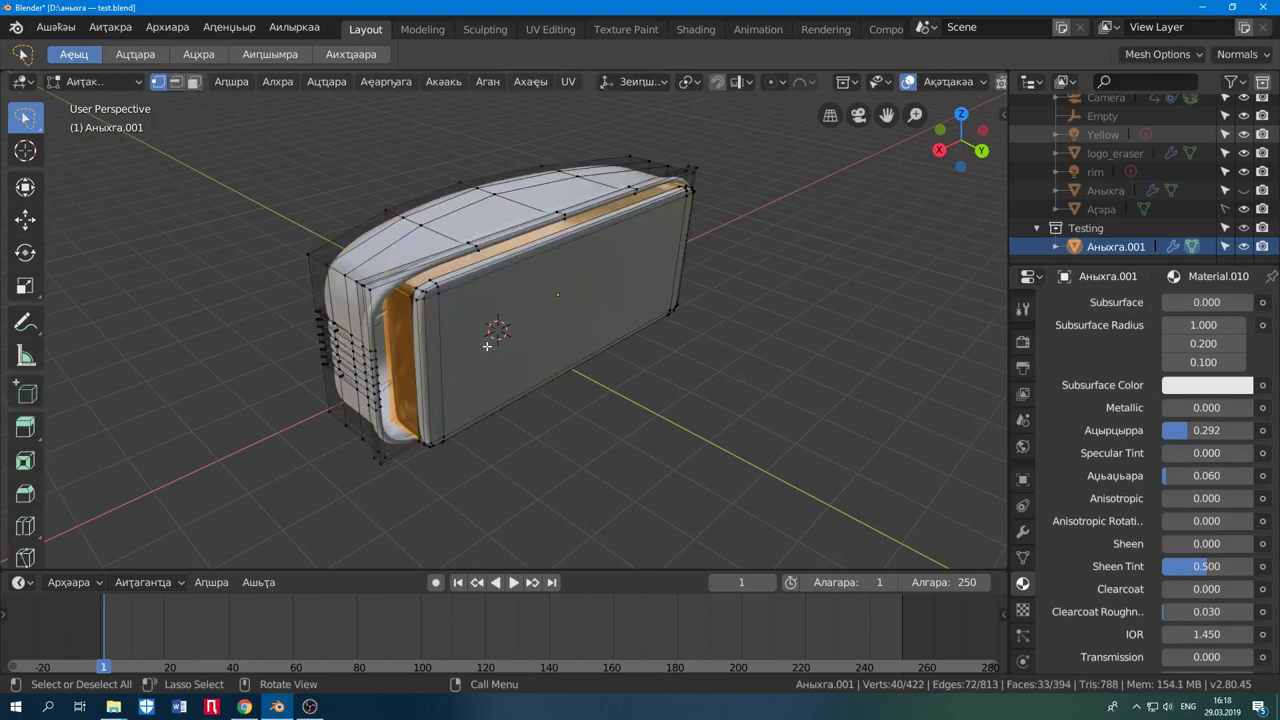
key("alt+a")
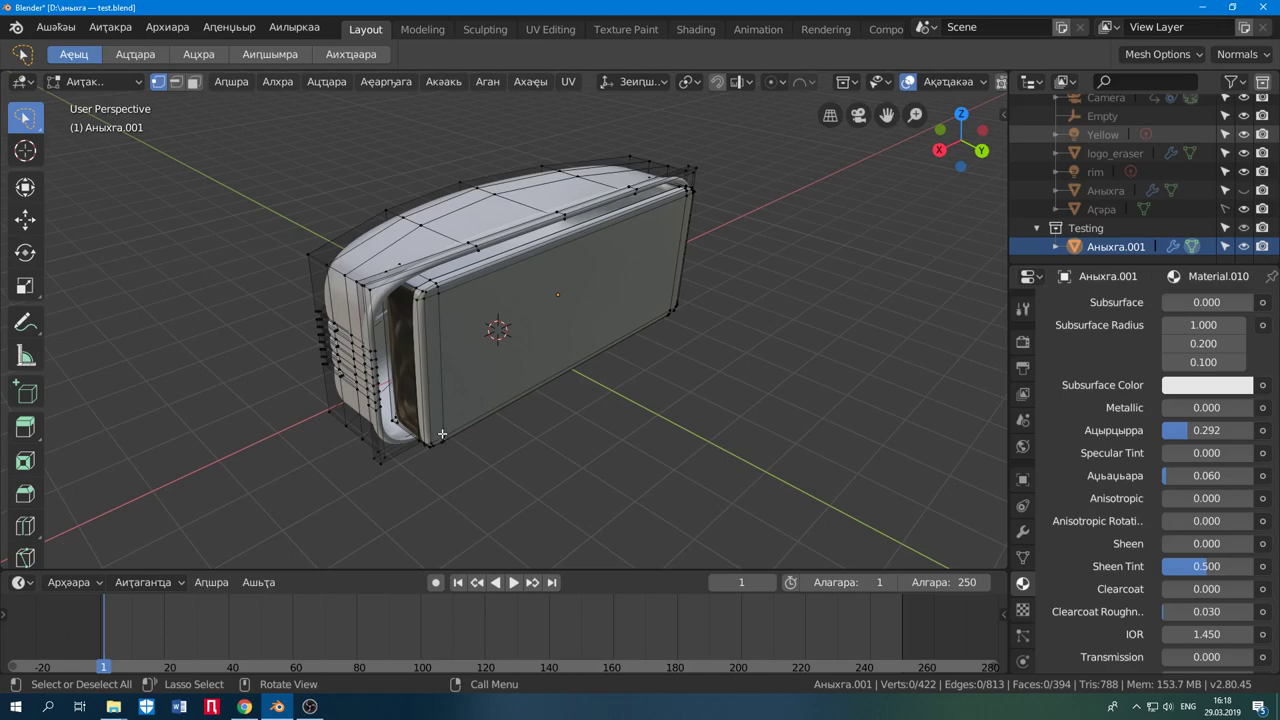
key("l")
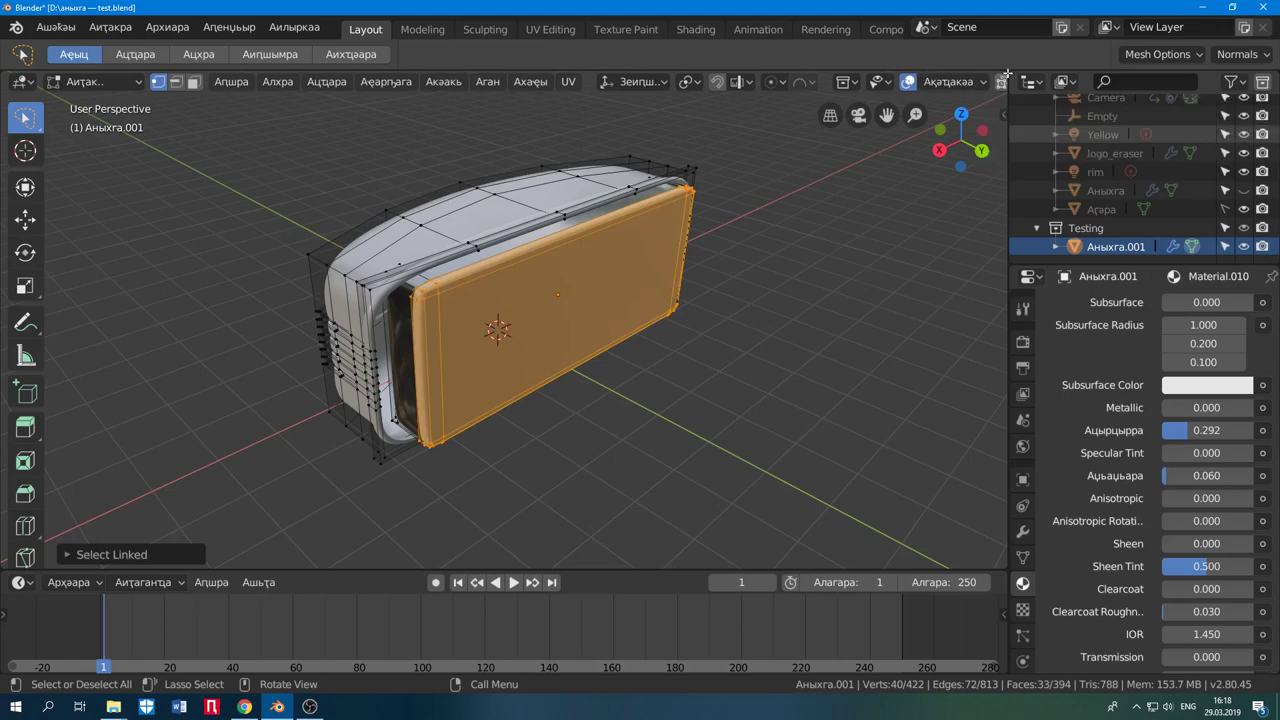
- Split the 3D viewport into two side-by-side areas and turn the new one into a UV Editor
left_click_drag(1007, 74, 583, 107)
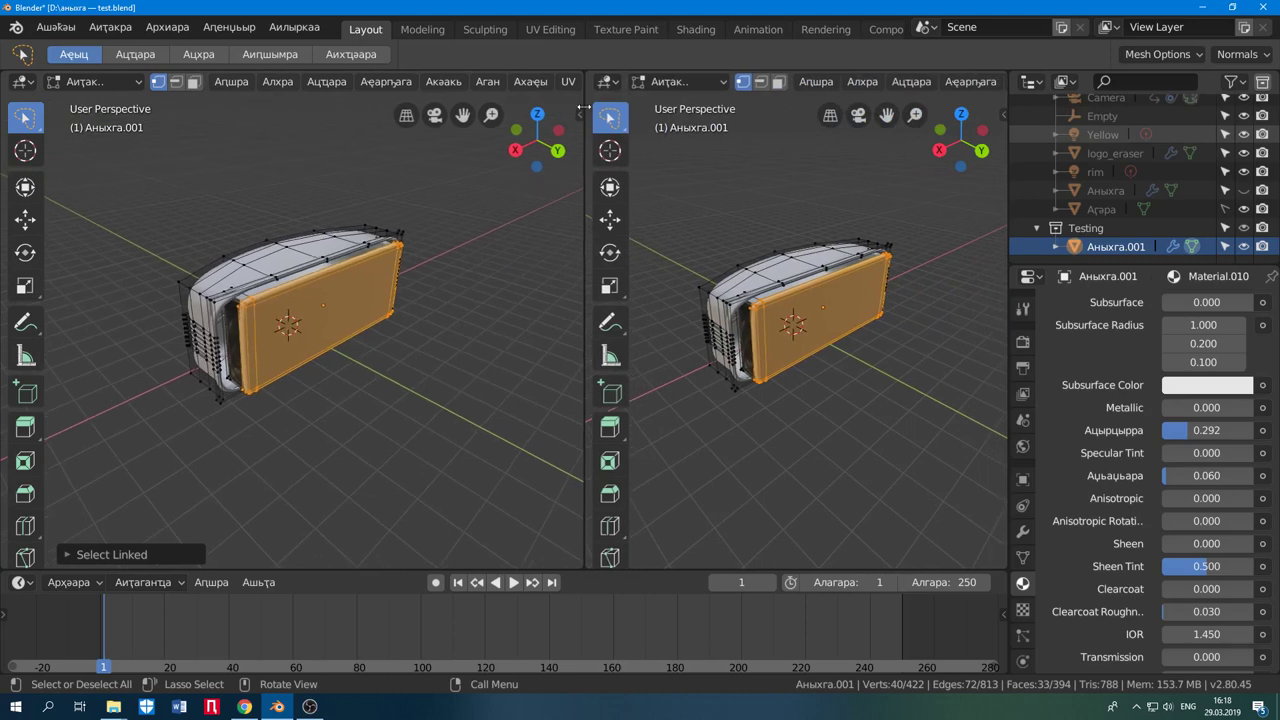
left_click(606, 81)
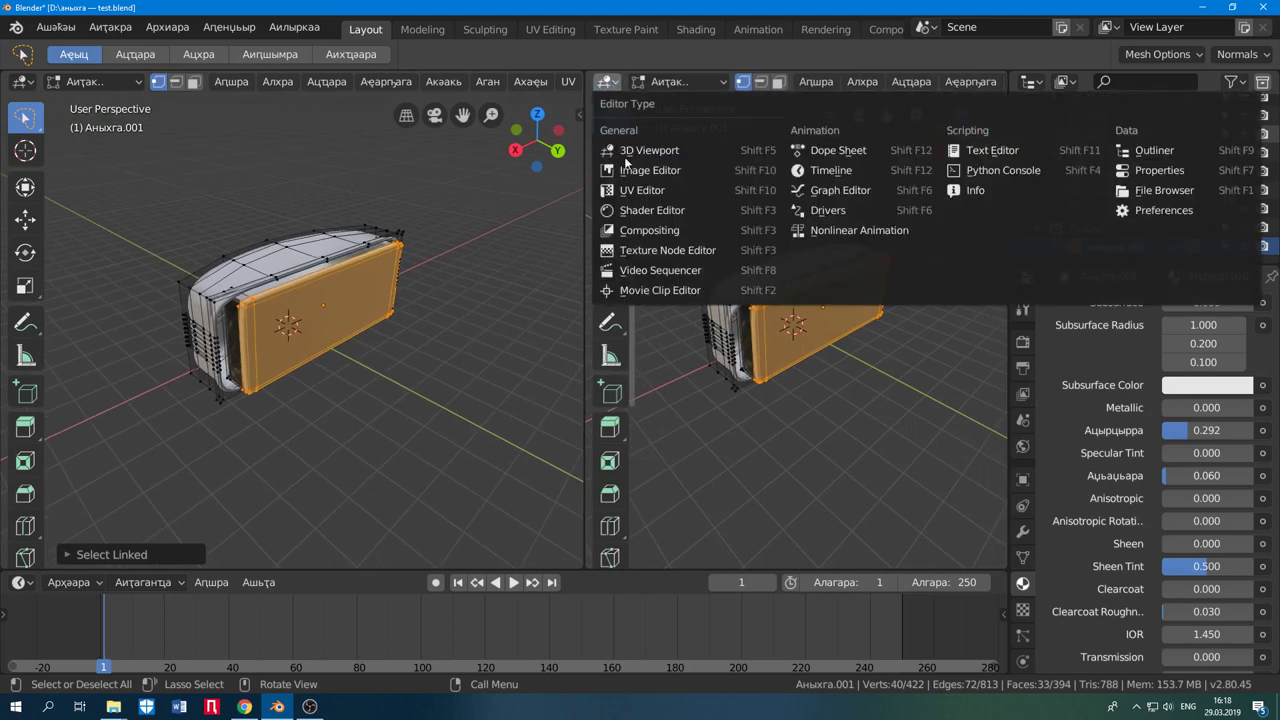
left_click(651, 195)
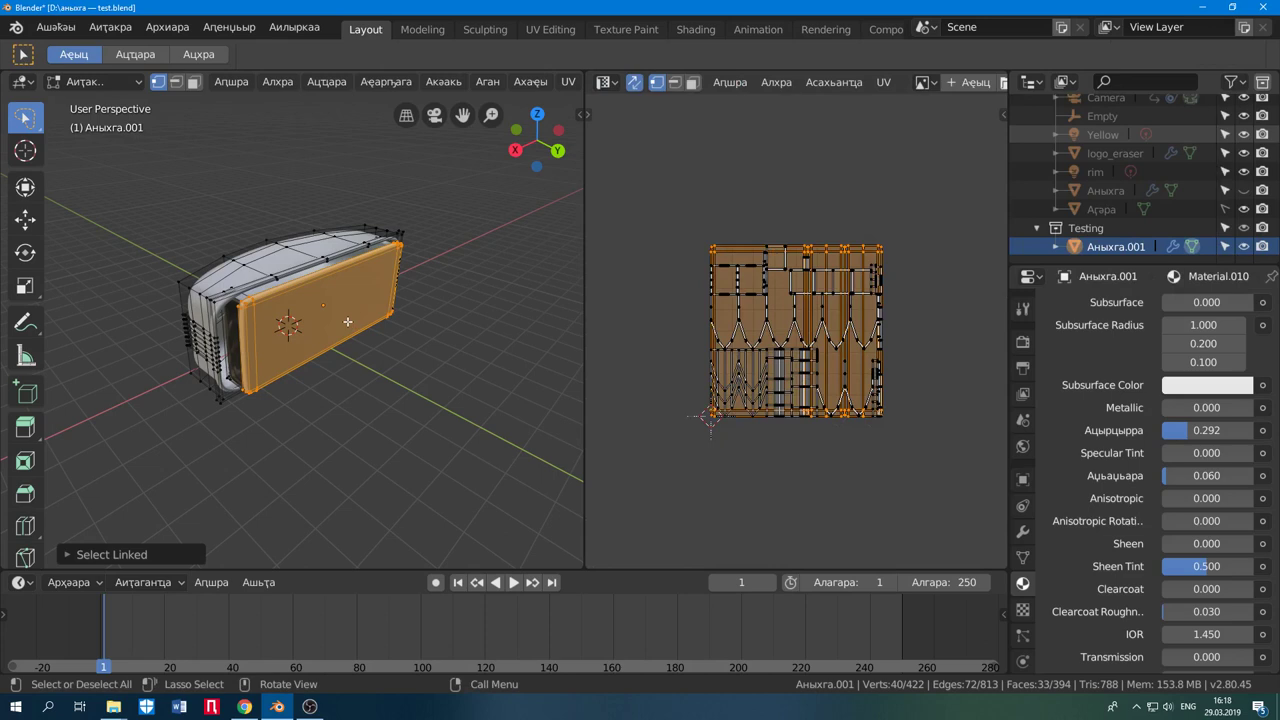
- Unwrap the selected flat pad with Smart UV Project using an angle limit of 66 and zero island margin
key("u")
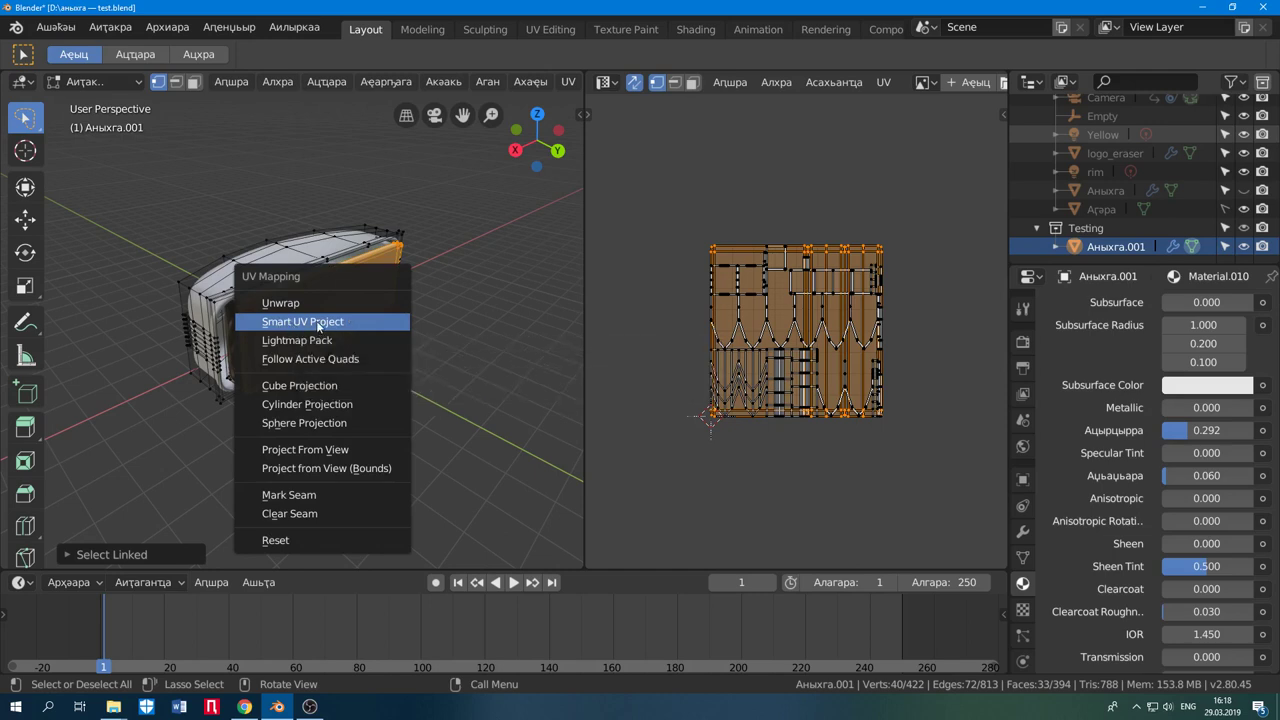
left_click(314, 325)
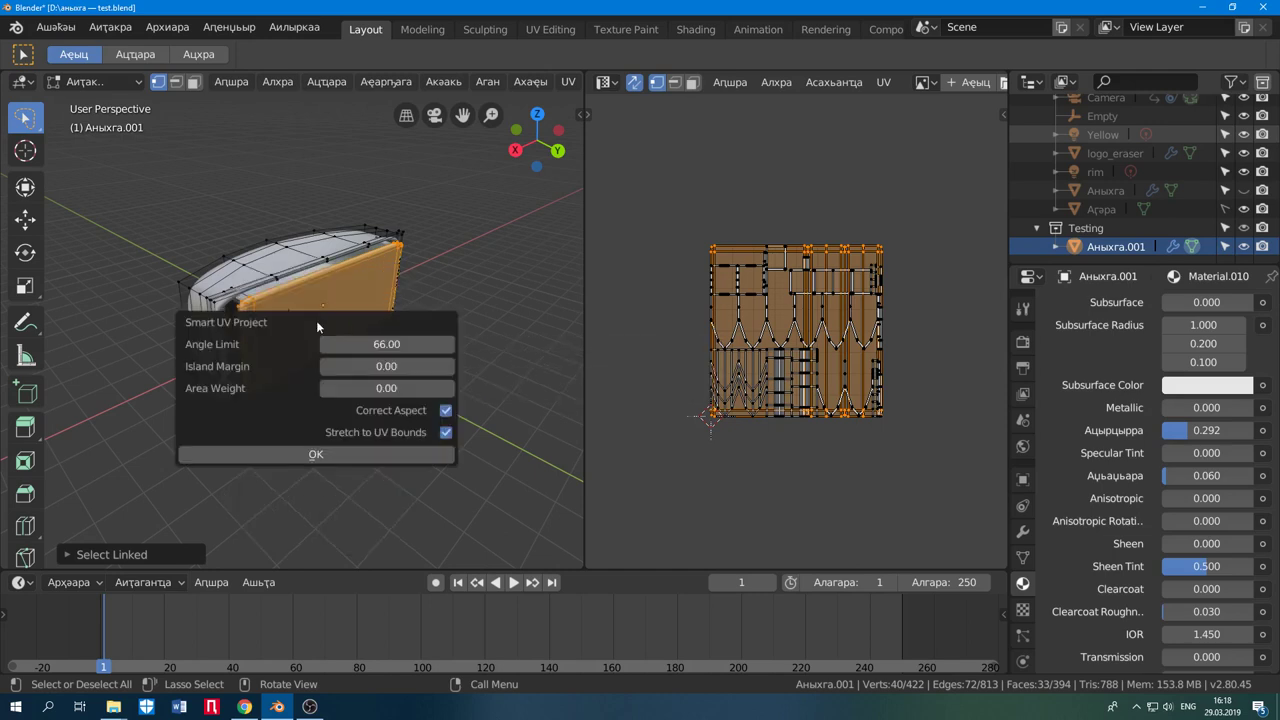
left_click(313, 455)
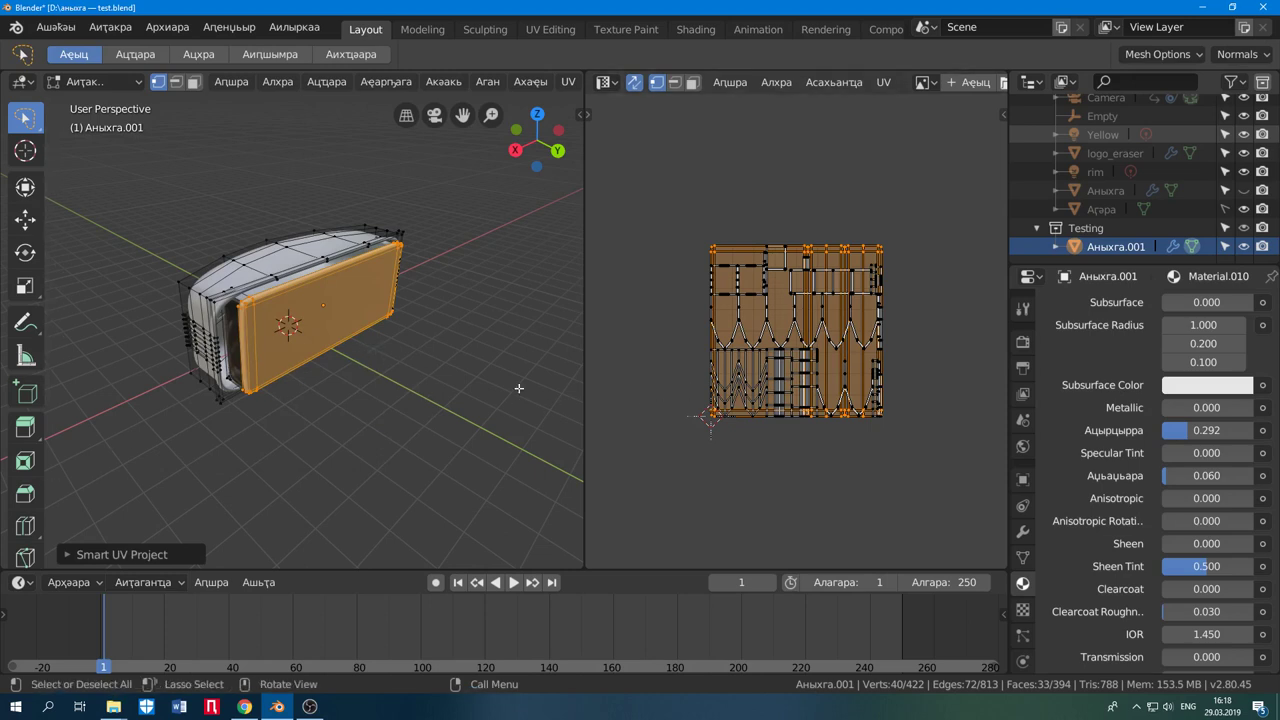
scroll(278, 356, "up", 2)
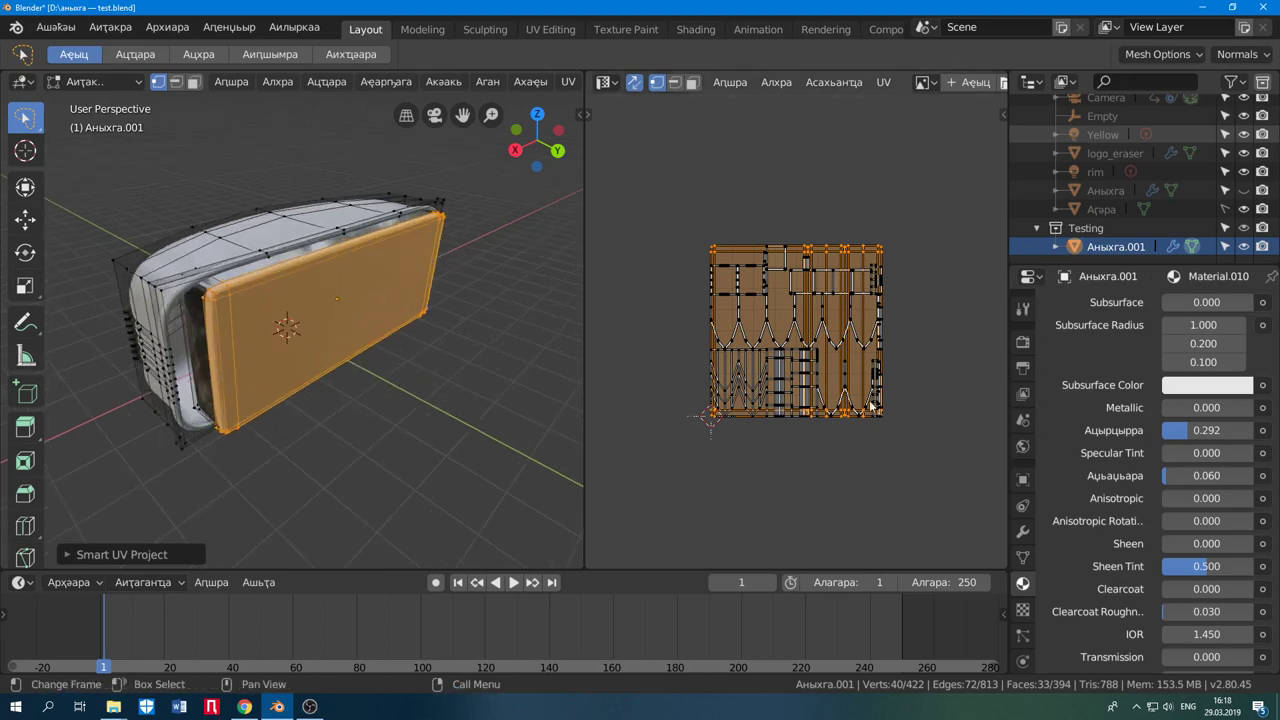
- Change the UV Editor area to the Shader Editor and hide its sidebar to make room for the nodes
left_click(607, 83)
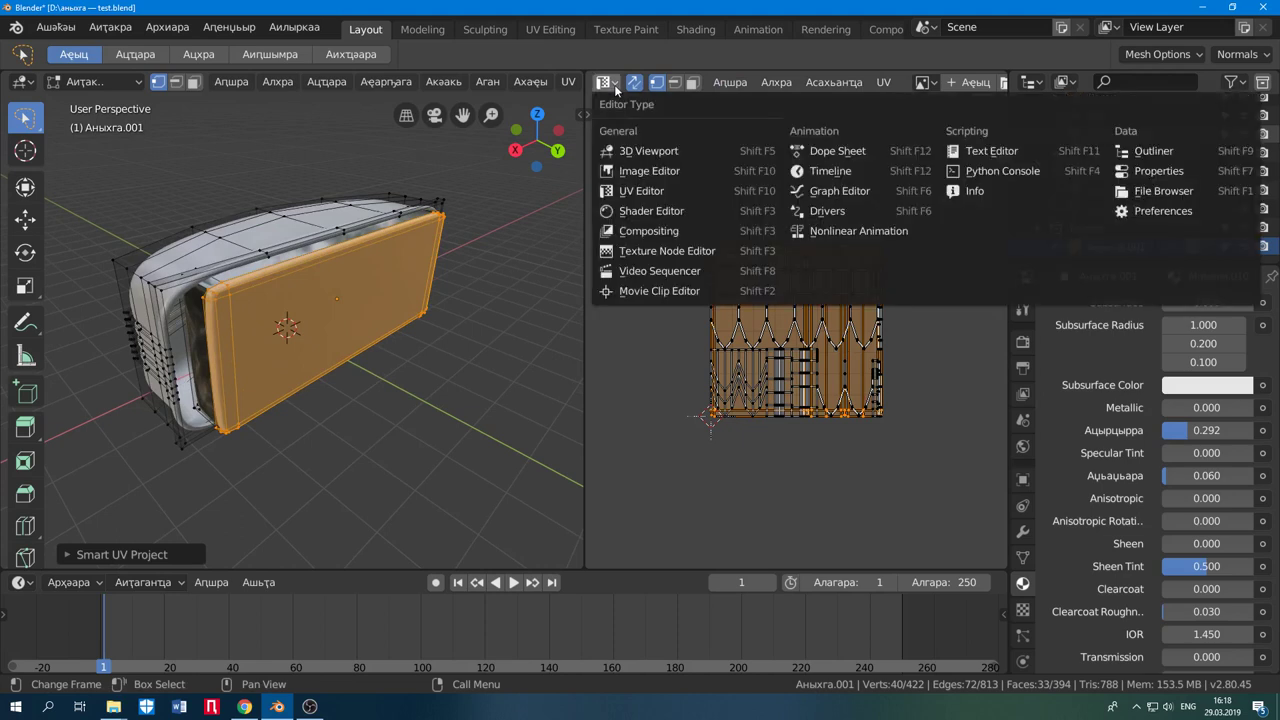
left_click(640, 212)
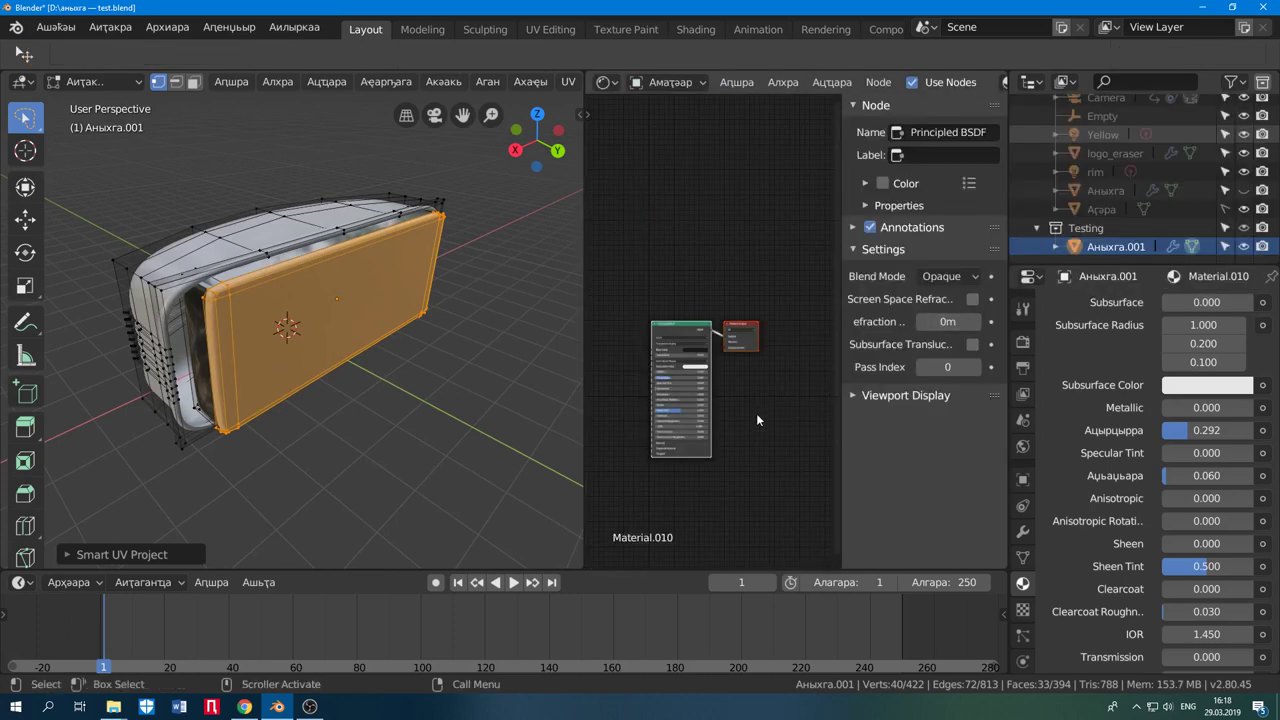
key("n")
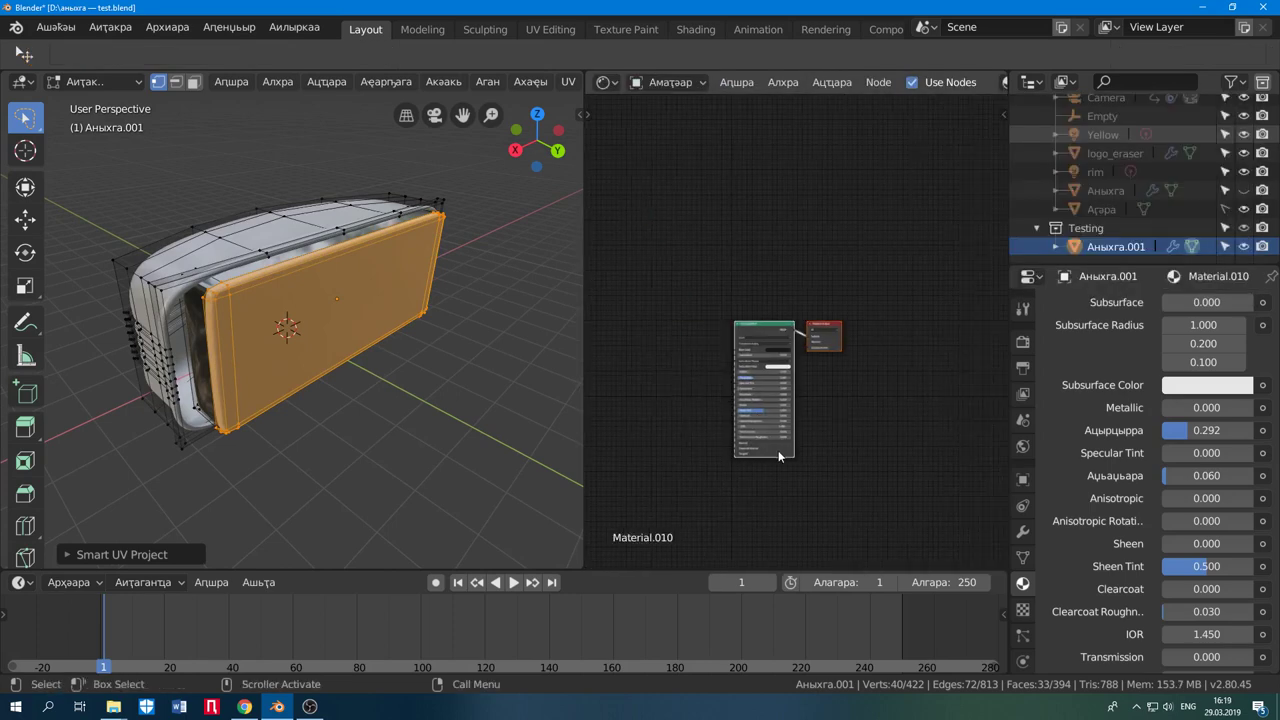
scroll(778, 450, "up", 2)
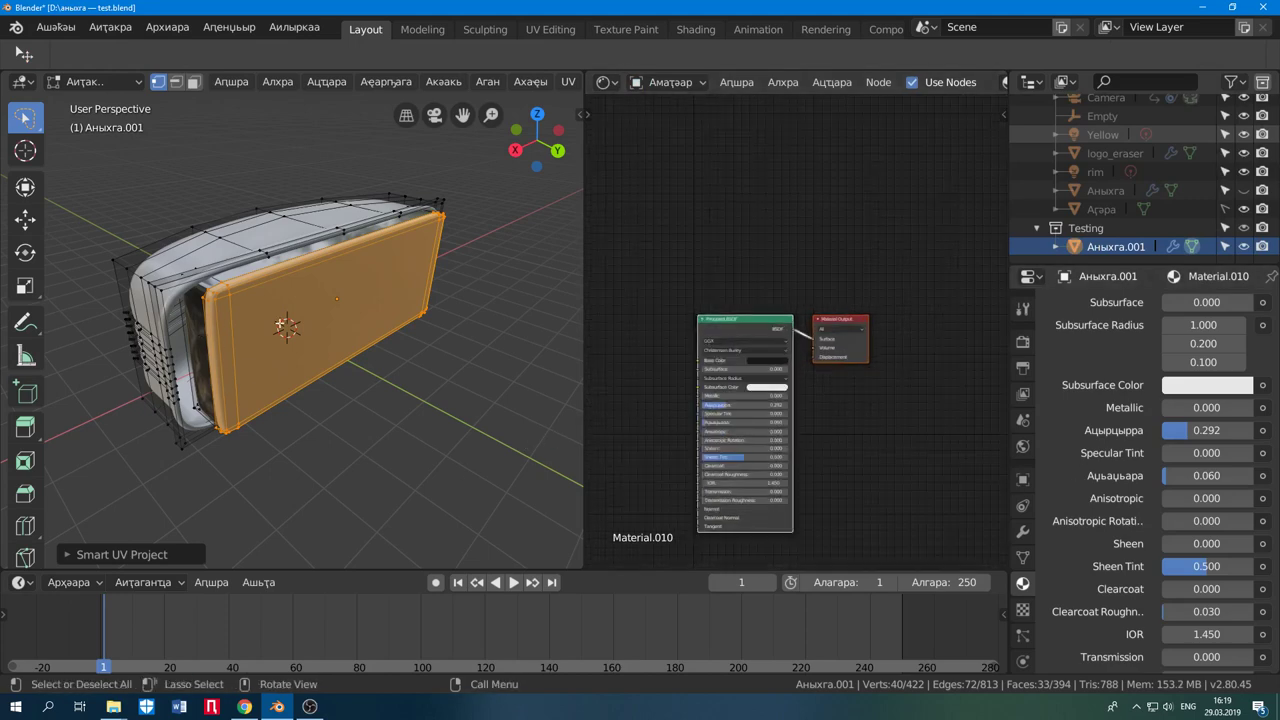
- Add a third material slot with a new material and assign it to the selected flat pad
scroll(1145, 455, "up", 8)
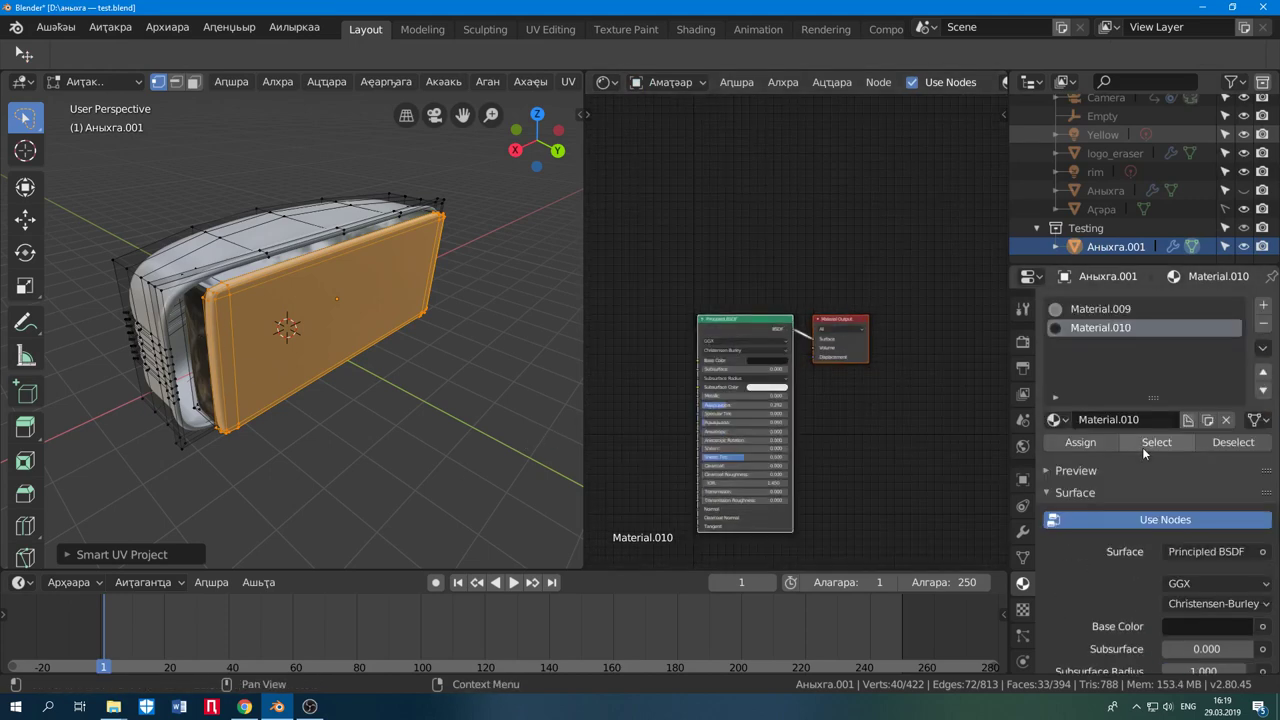
left_click(1264, 306)
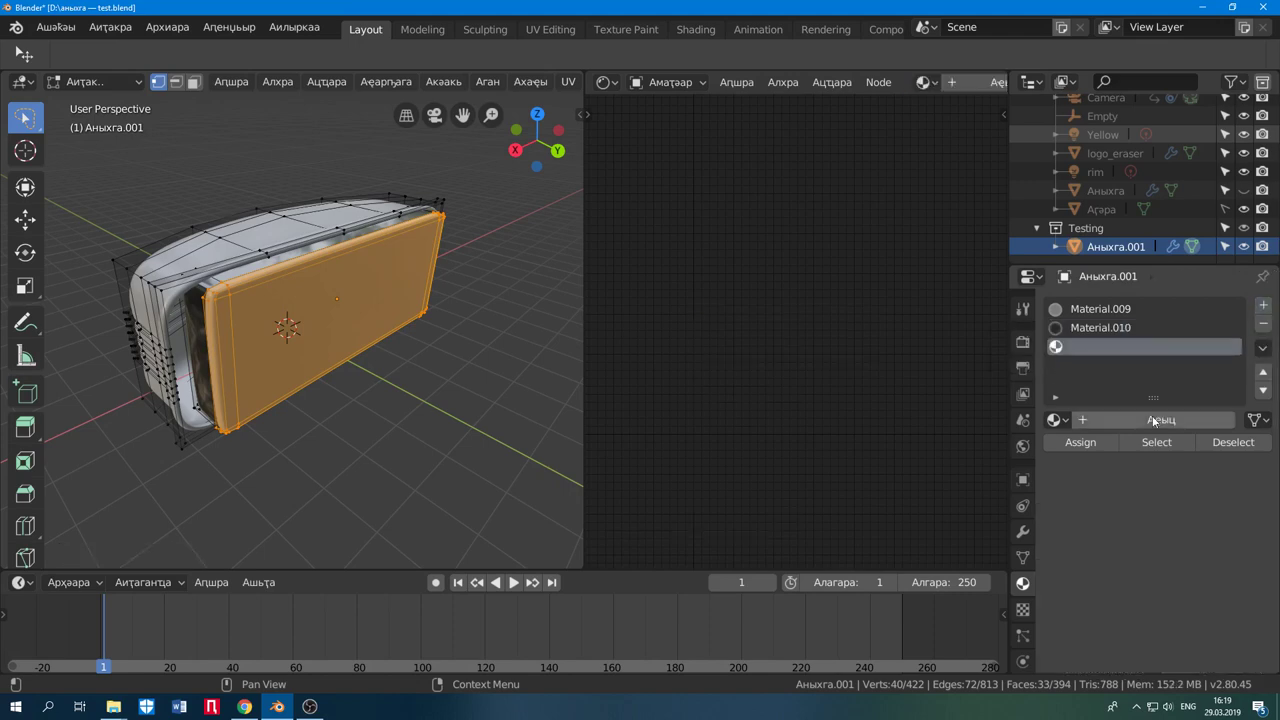
left_click(1153, 421)
left_click(1081, 448)
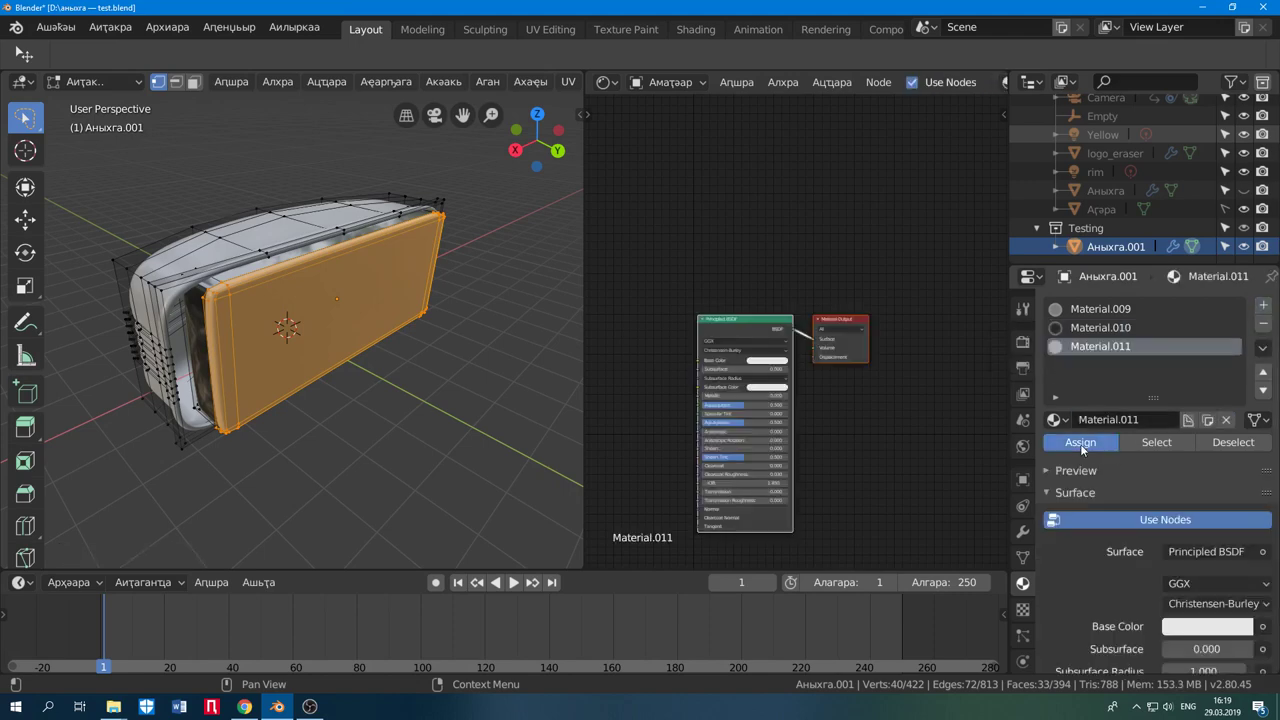
middle_click_drag(826, 463, 880, 329)
scroll(1125, 563, "down", 2)
scroll(1125, 563, "down", 2)
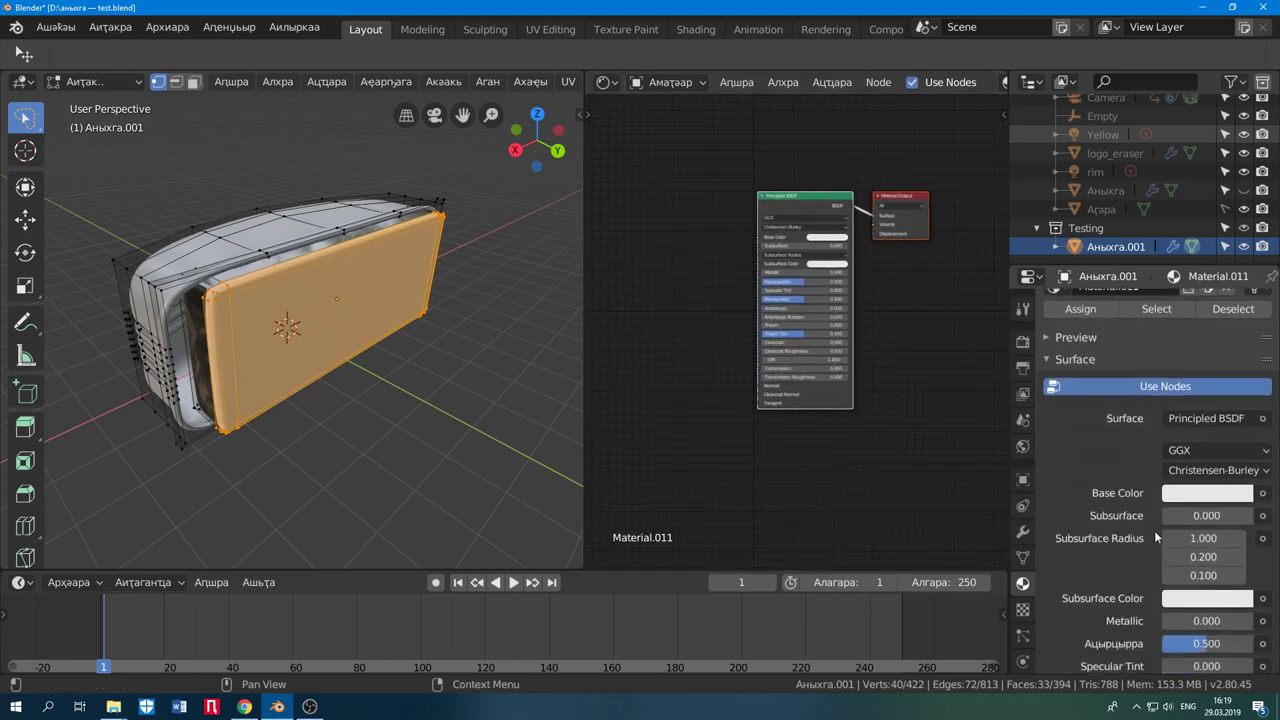
left_click(1263, 494)
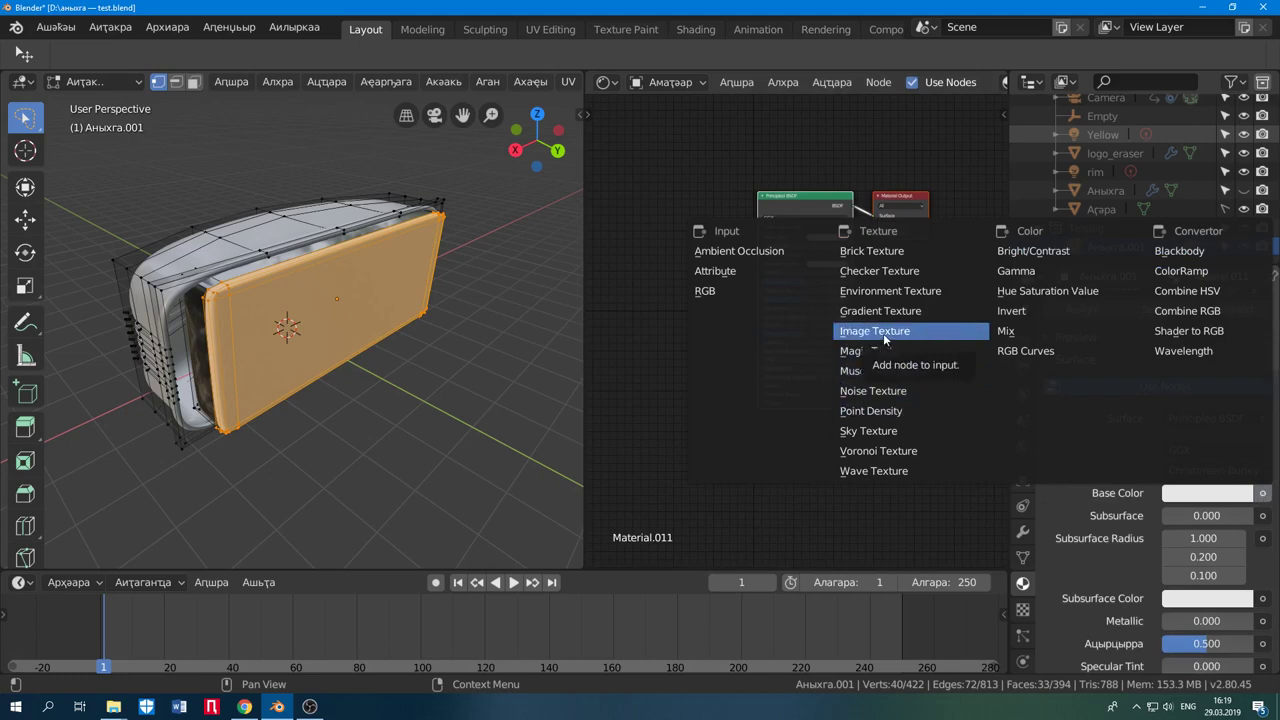
key("Escape")
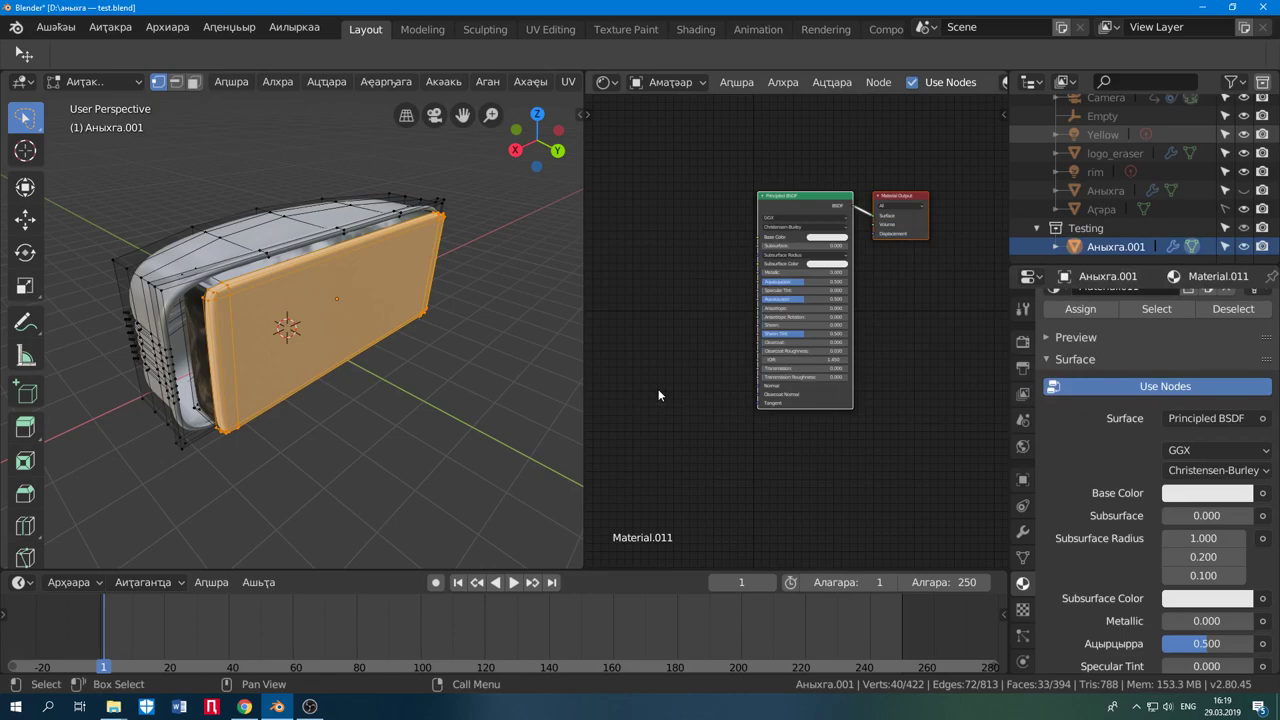
- Switch to Chrome, close the open riet_01 pages and load the Texture Haven home page in a new tab
left_click(244, 706)
left_click(313, 11)
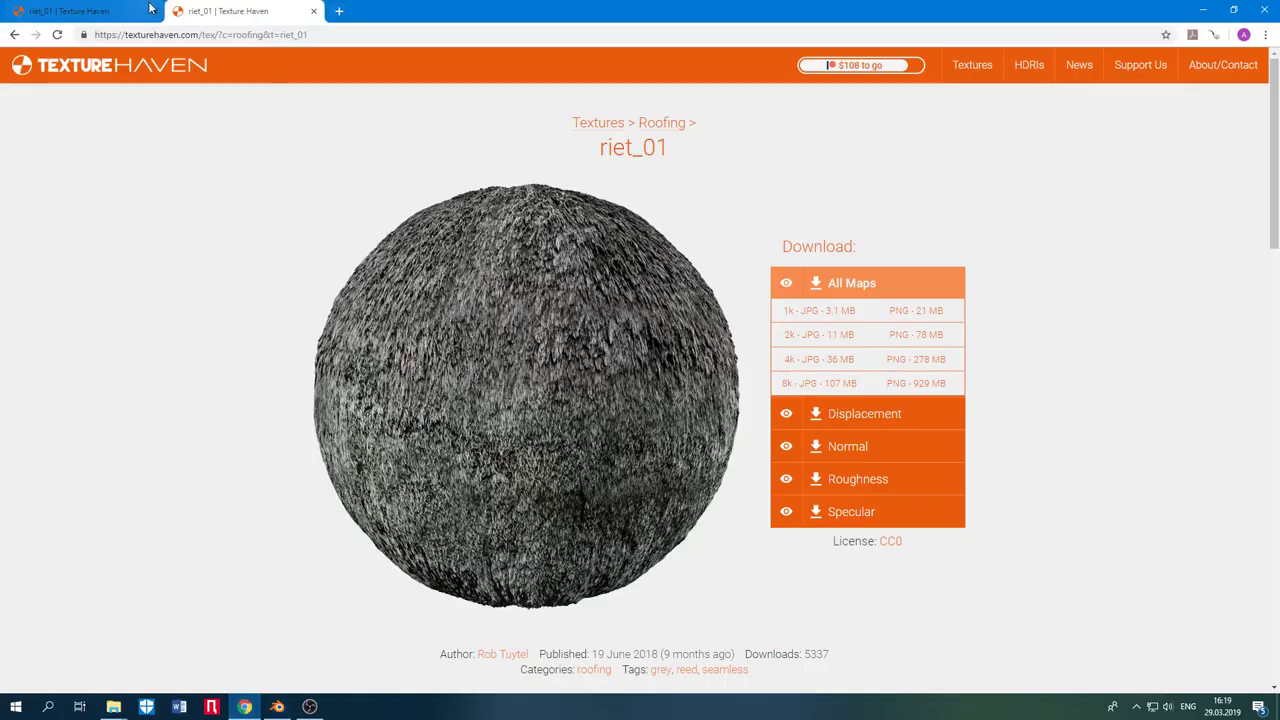
left_click(178, 11)
left_click(154, 11)
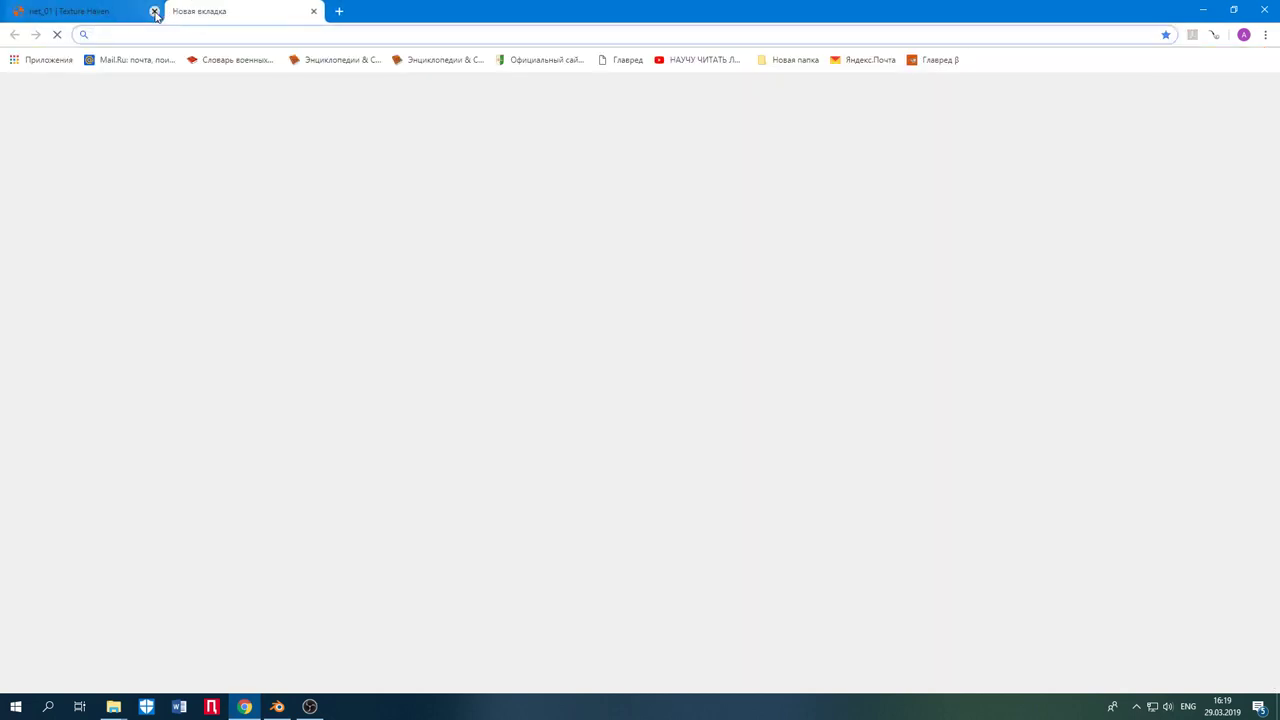
type("h")
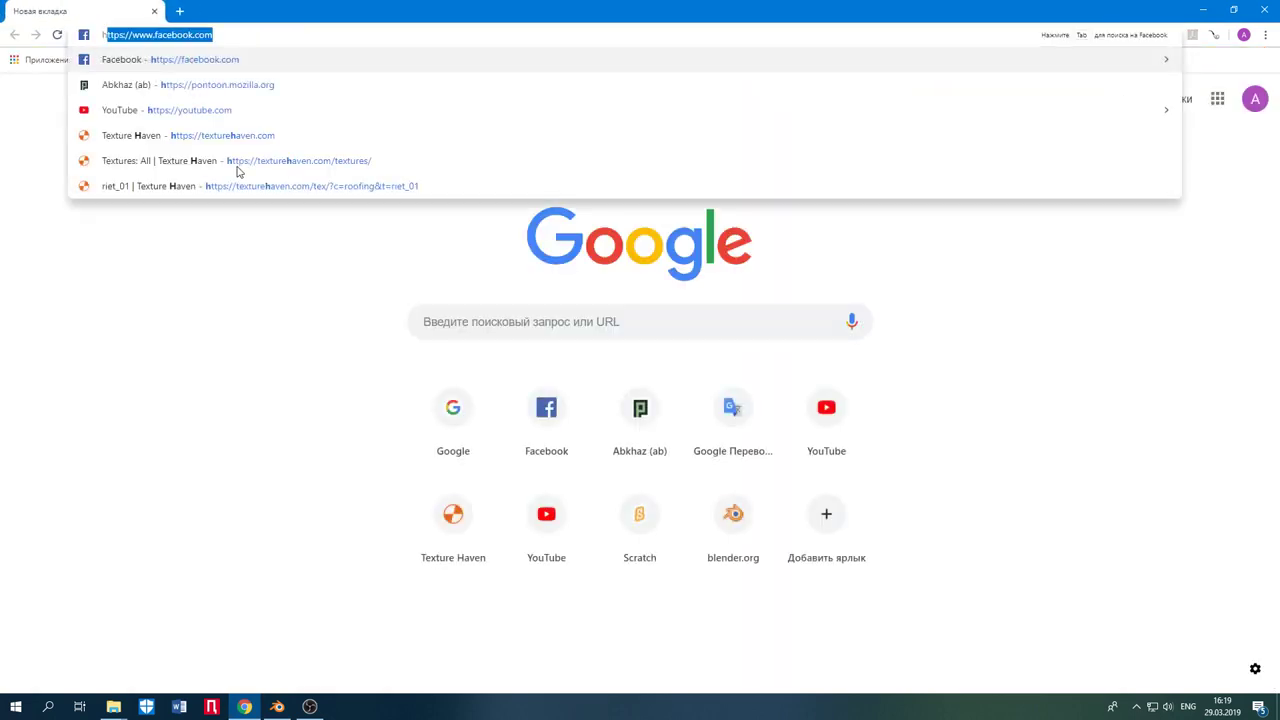
type("a")
key("Down")
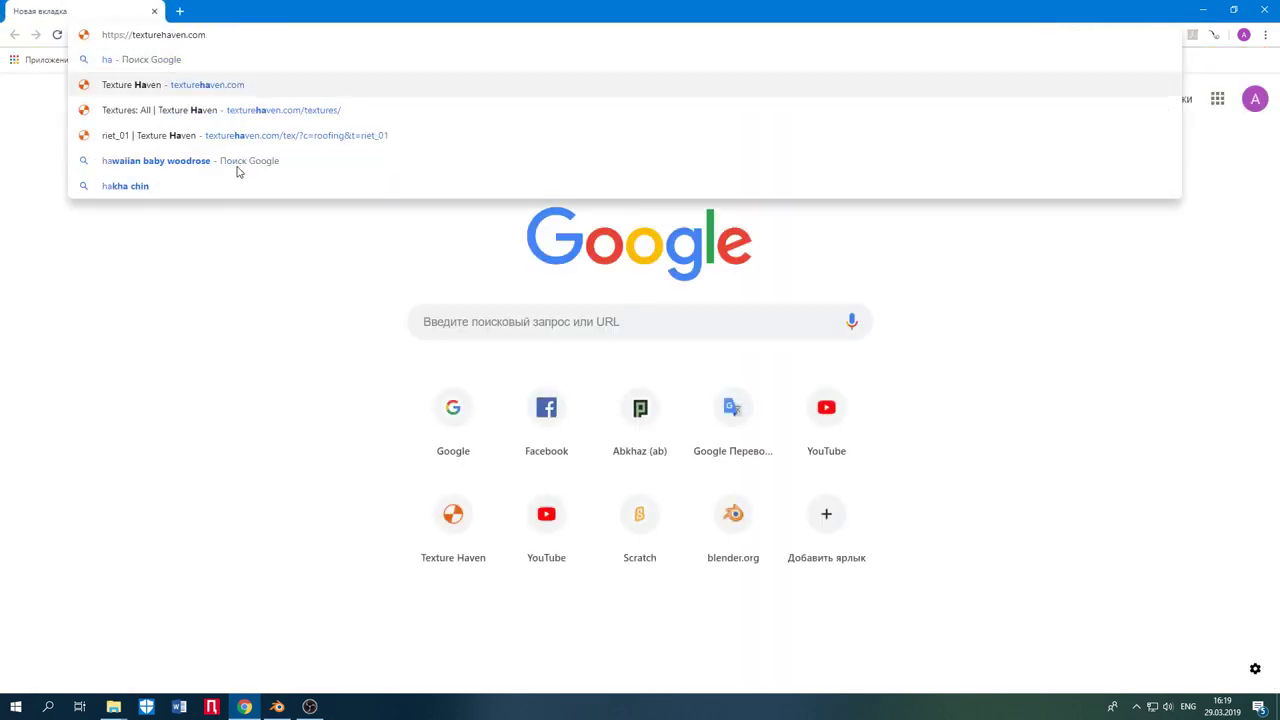
key("Return")
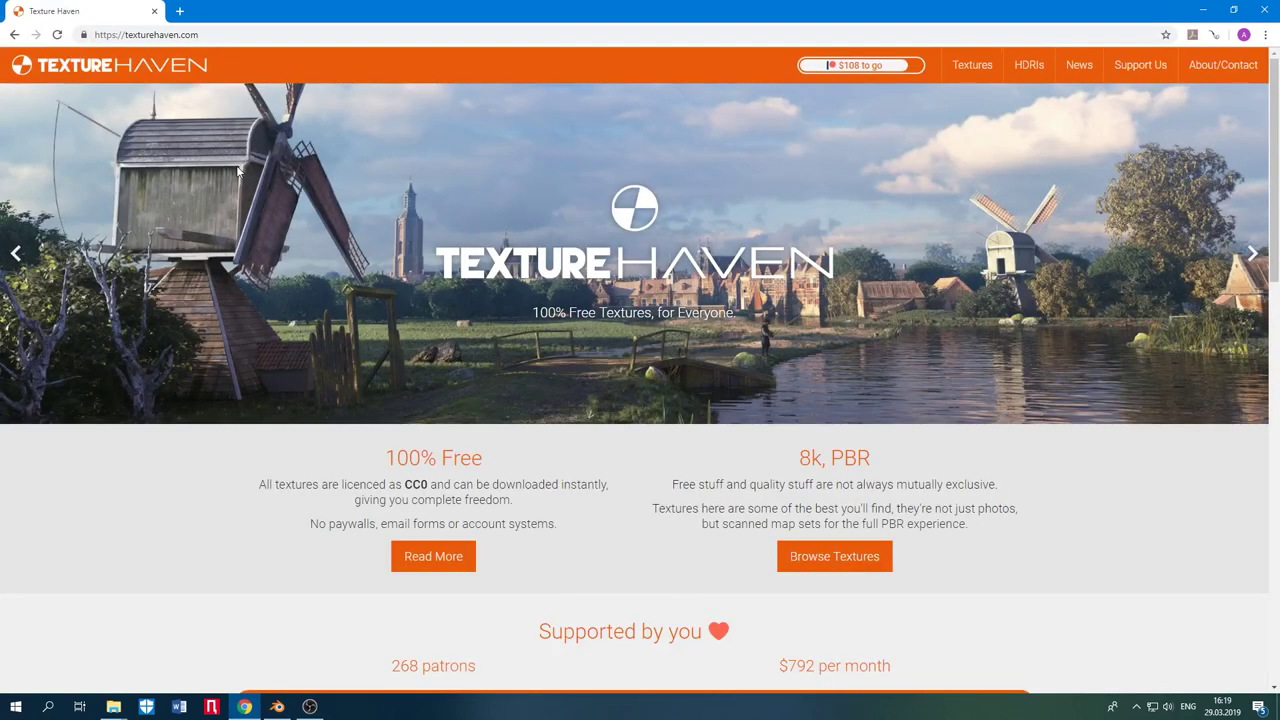
- Open Texture Haven's full texture collection and browse it for a material suited to the eraser pad
left_click(972, 67)
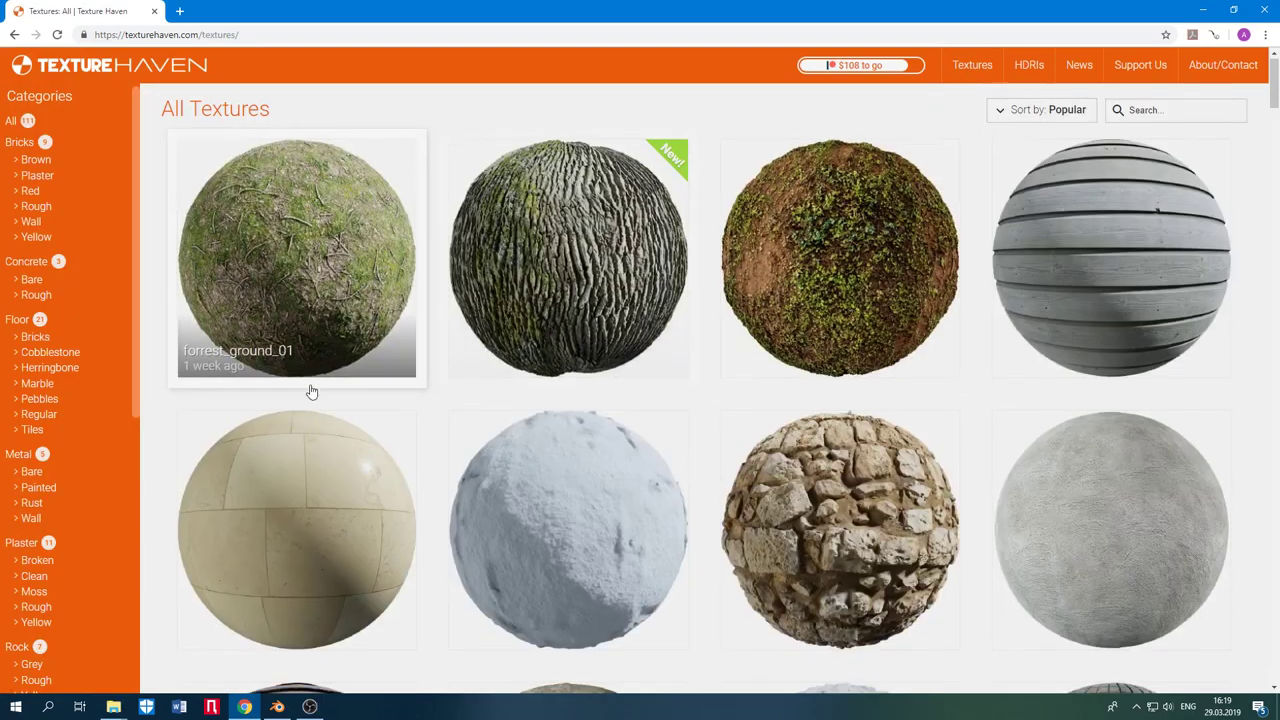
scroll(311, 392, "down", 8)
scroll(250, 430, "up", 4)
scroll(298, 441, "down", 5)
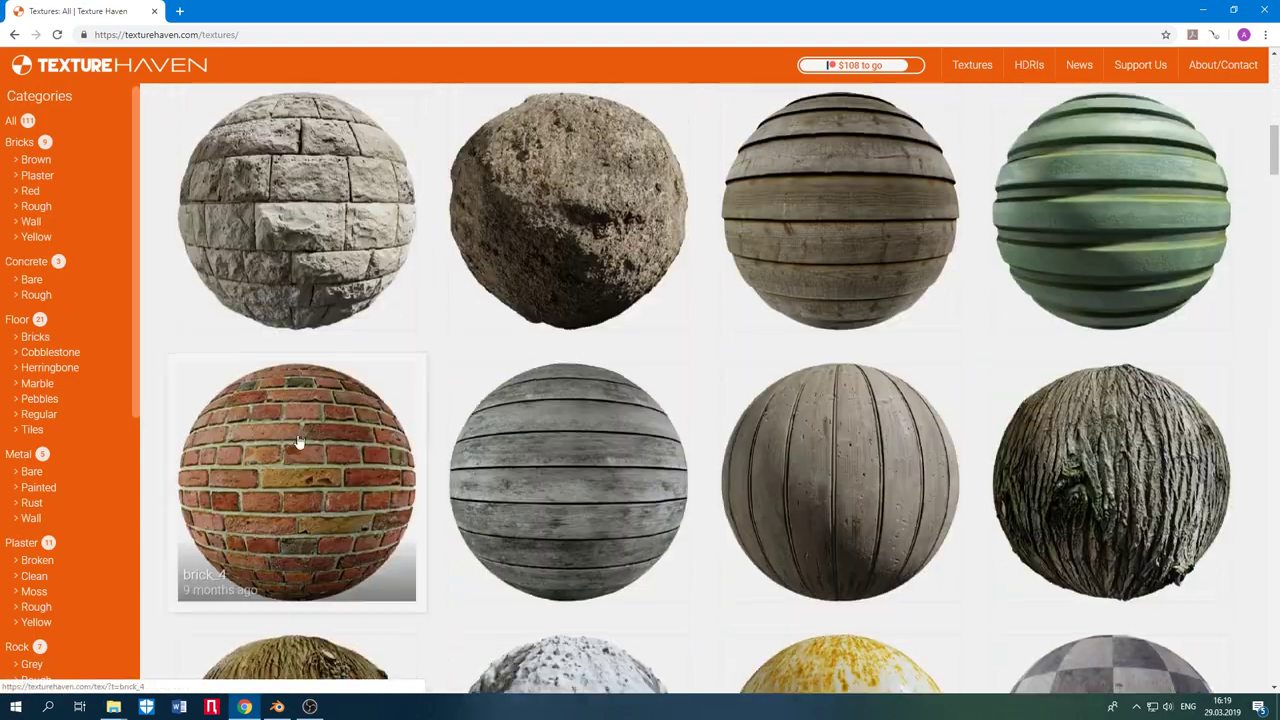
scroll(298, 441, "down", 14)
scroll(300, 437, "up", 5)
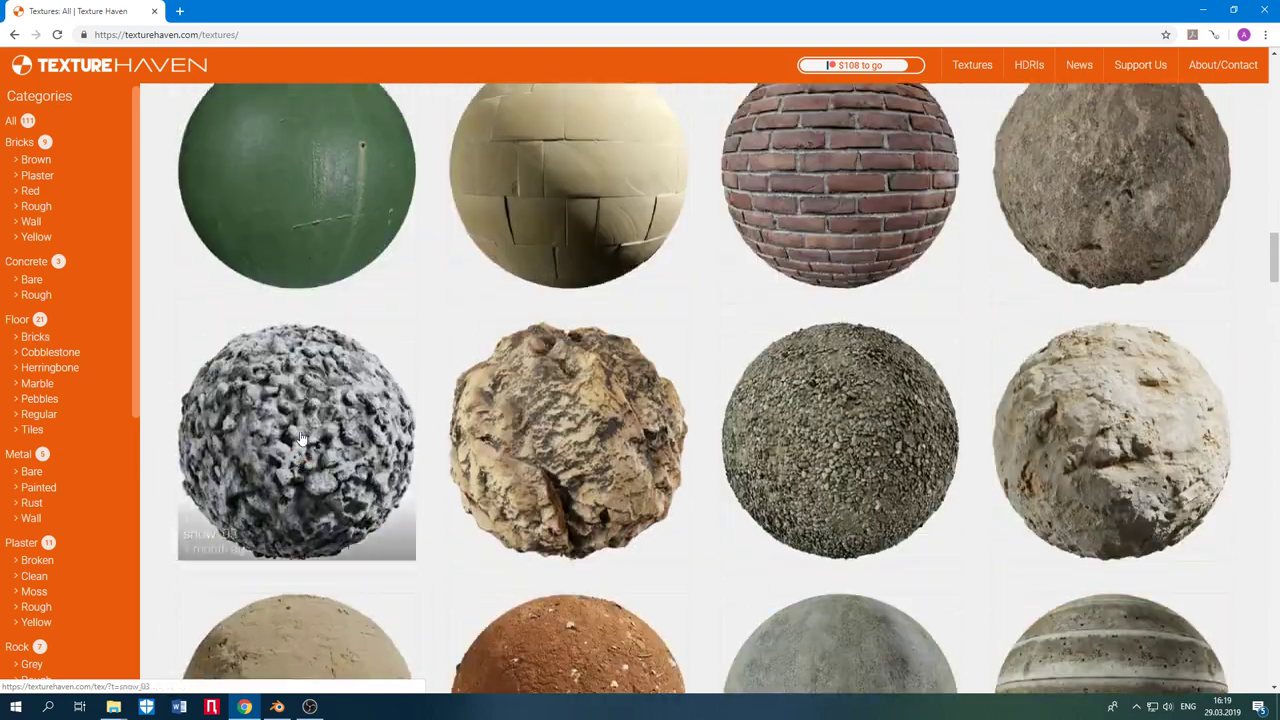
scroll(300, 437, "up", 4)
- Filter the textures to the Reed subcategory of Roofing and open the riet_01 texture page
scroll(72, 420, "down", 4)
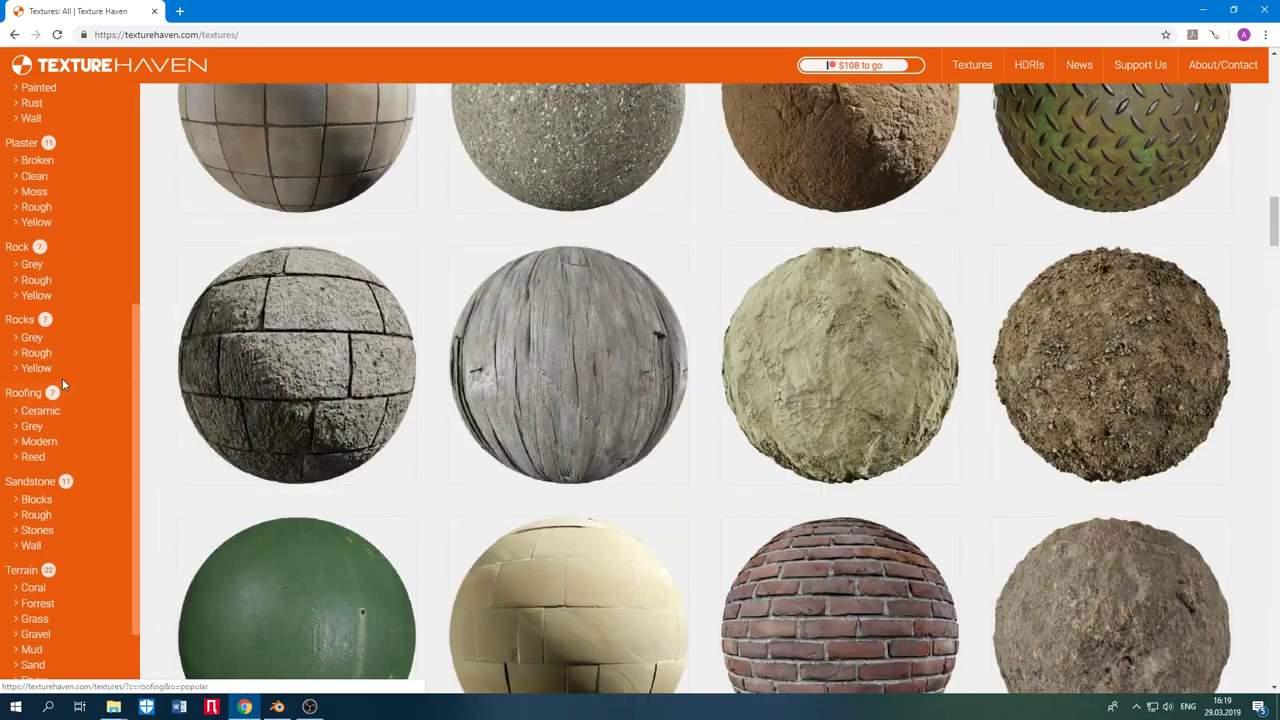
scroll(62, 378, "down", 2)
left_click(33, 356)
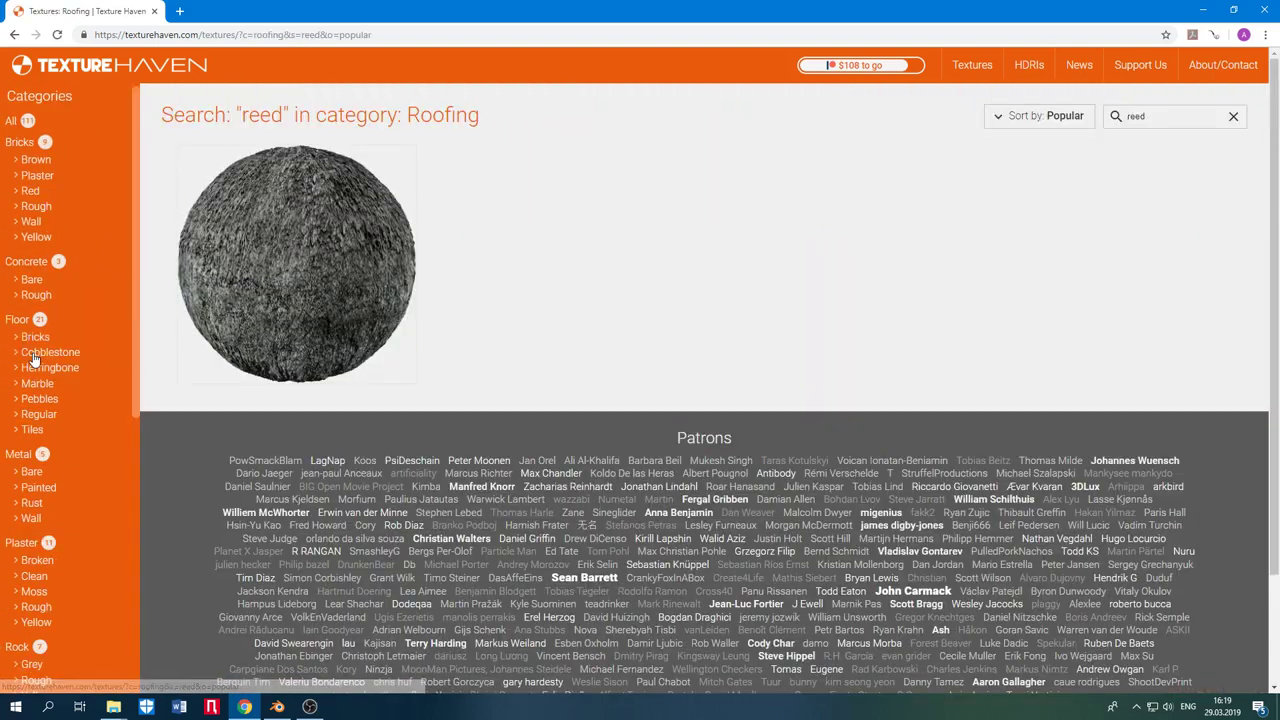
left_click(306, 271)
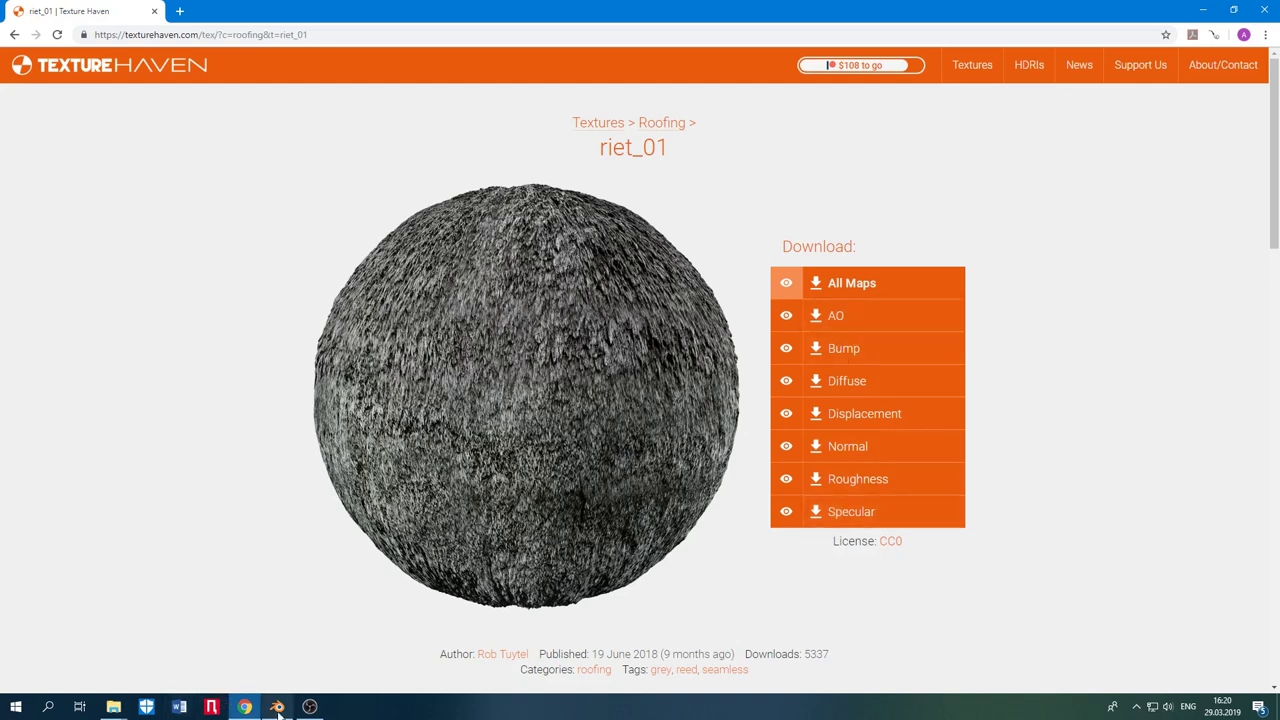
- Switch back to Blender and assign the third slot's material to the selected flat pad again
mouse_move(279, 710)
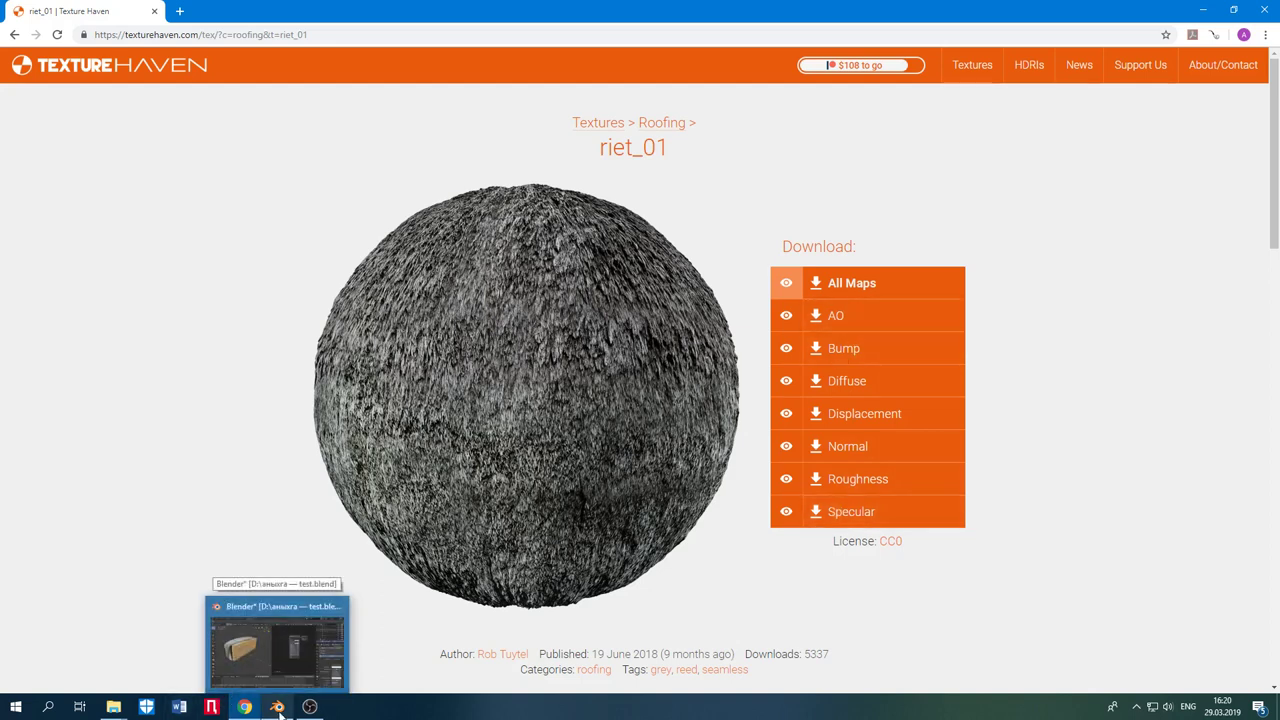
left_click(279, 708)
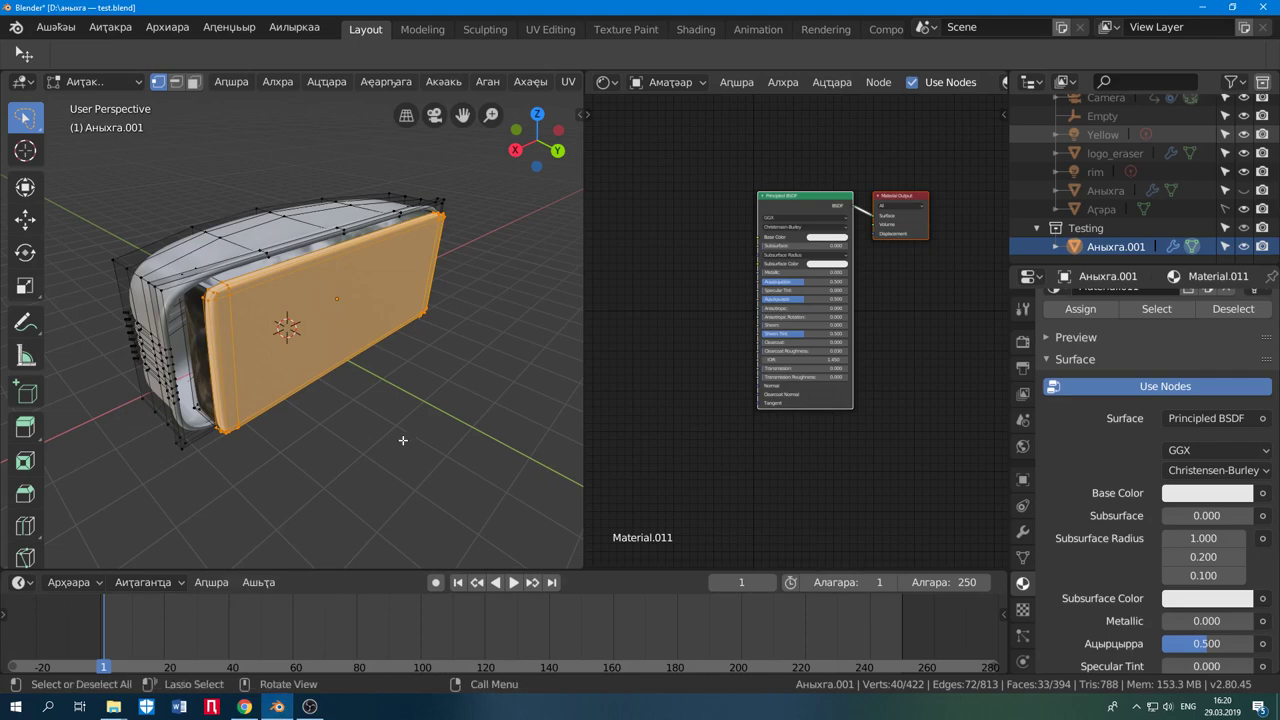
scroll(403, 440, "up", 3)
middle_click_drag(403, 440, 360, 425)
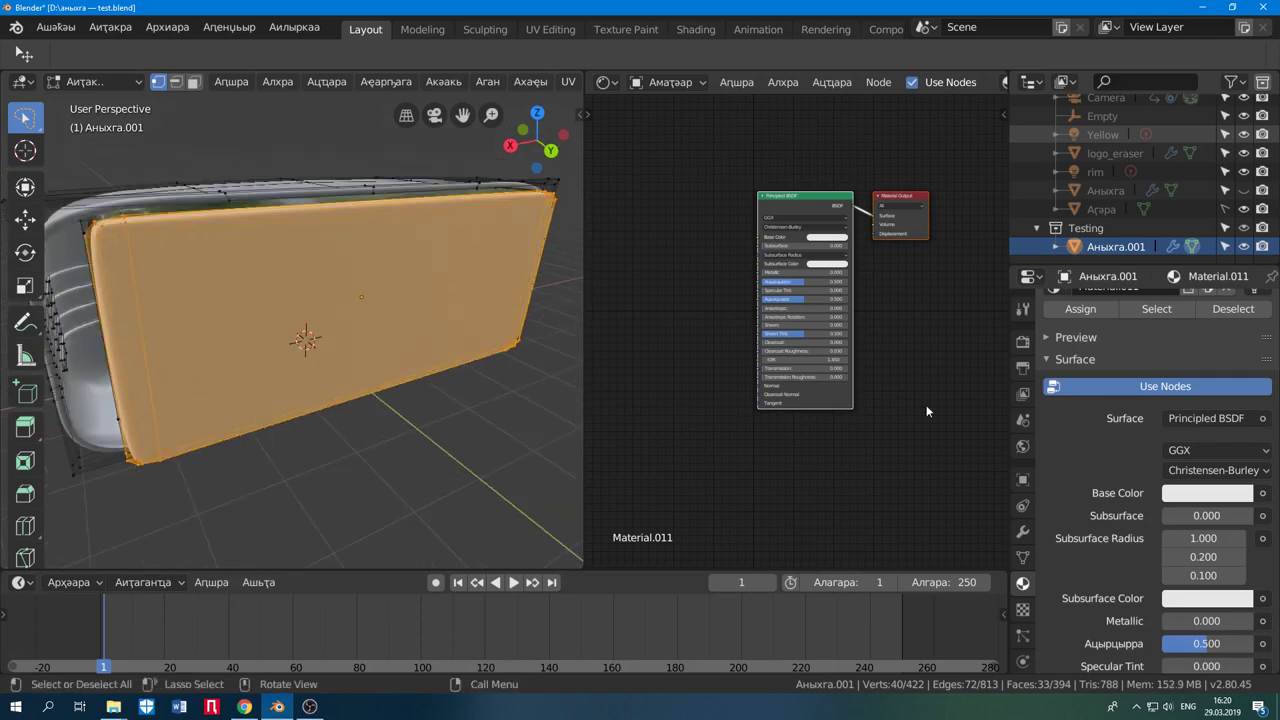
scroll(1072, 462, "up", 3)
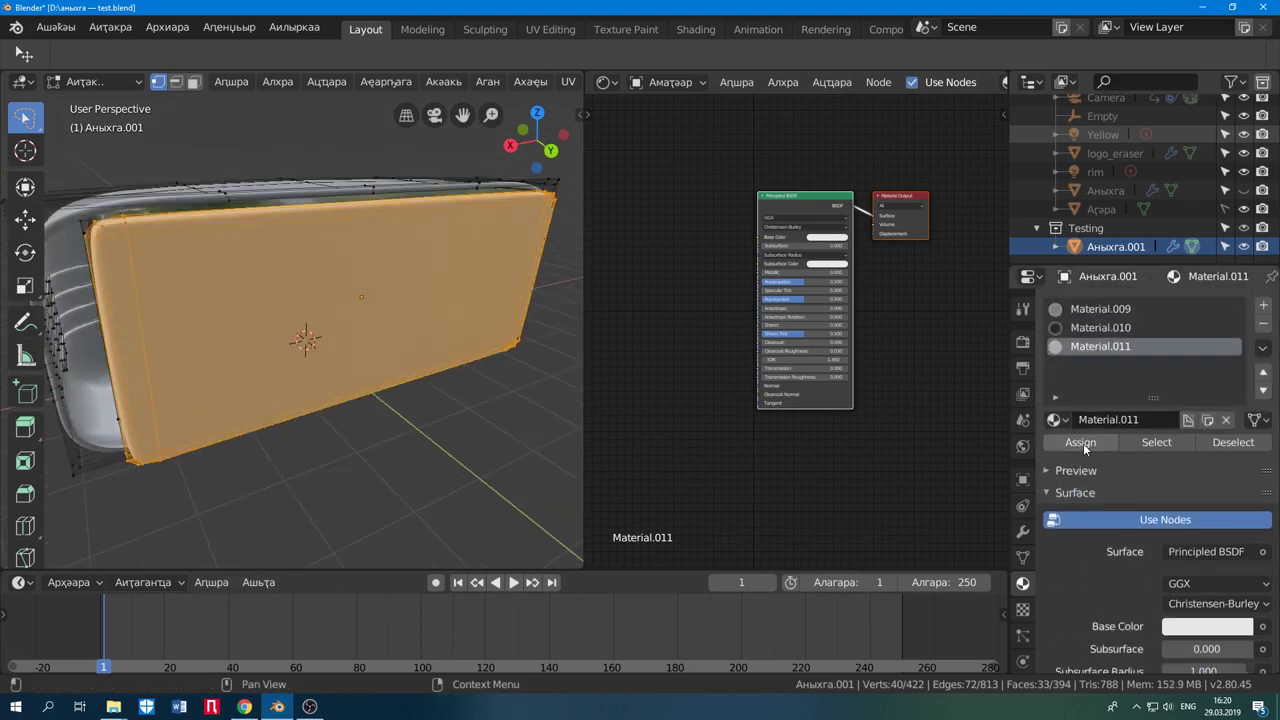
left_click(1090, 447)
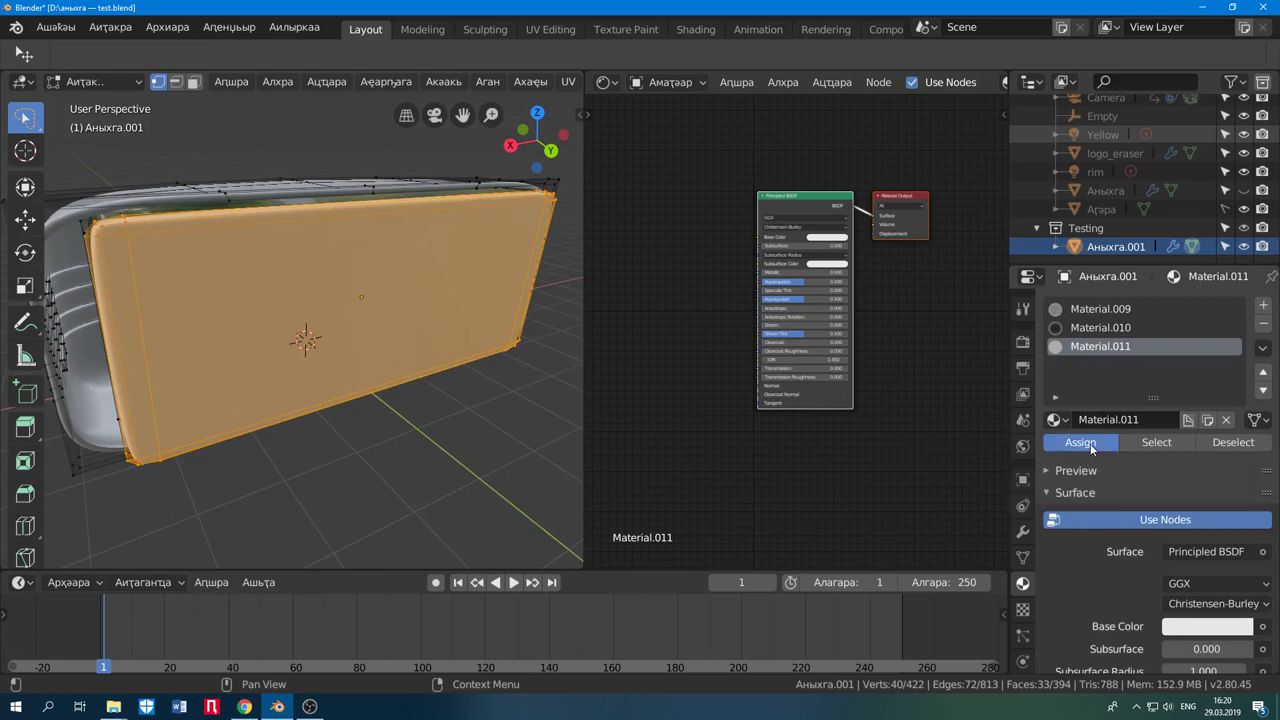
scroll(1130, 554, "down", 3)
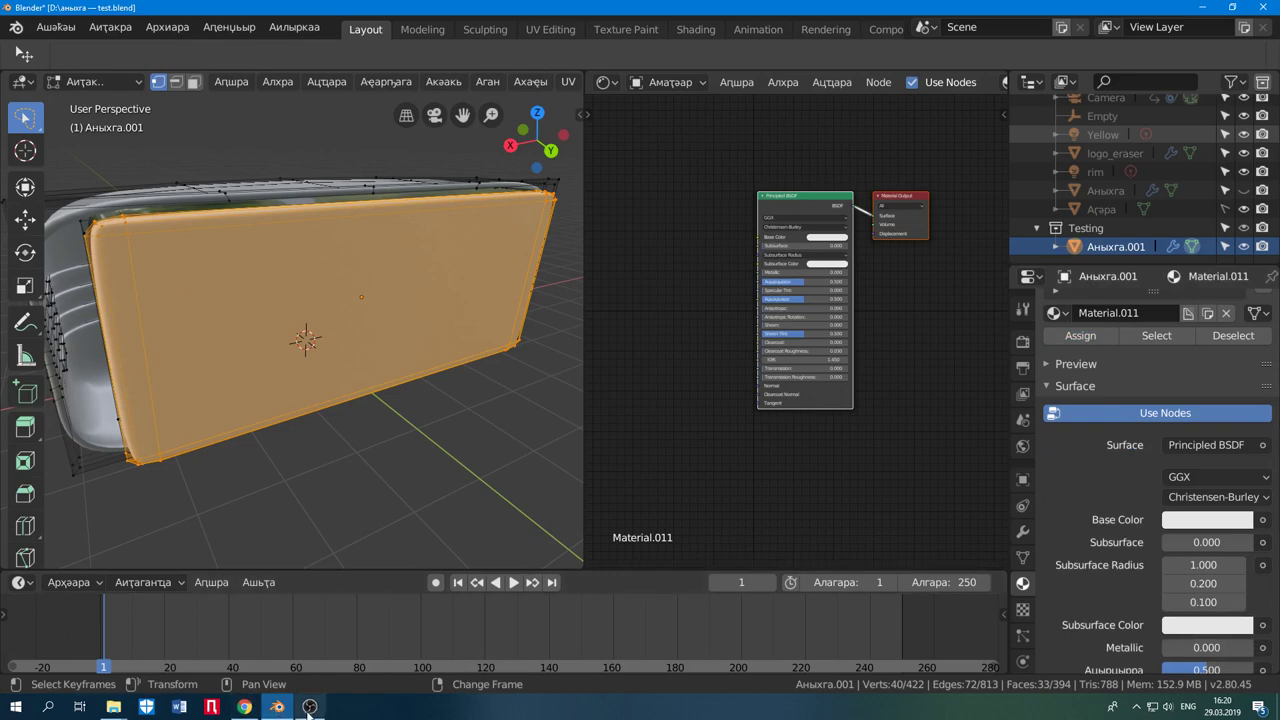
mouse_move(311, 708)
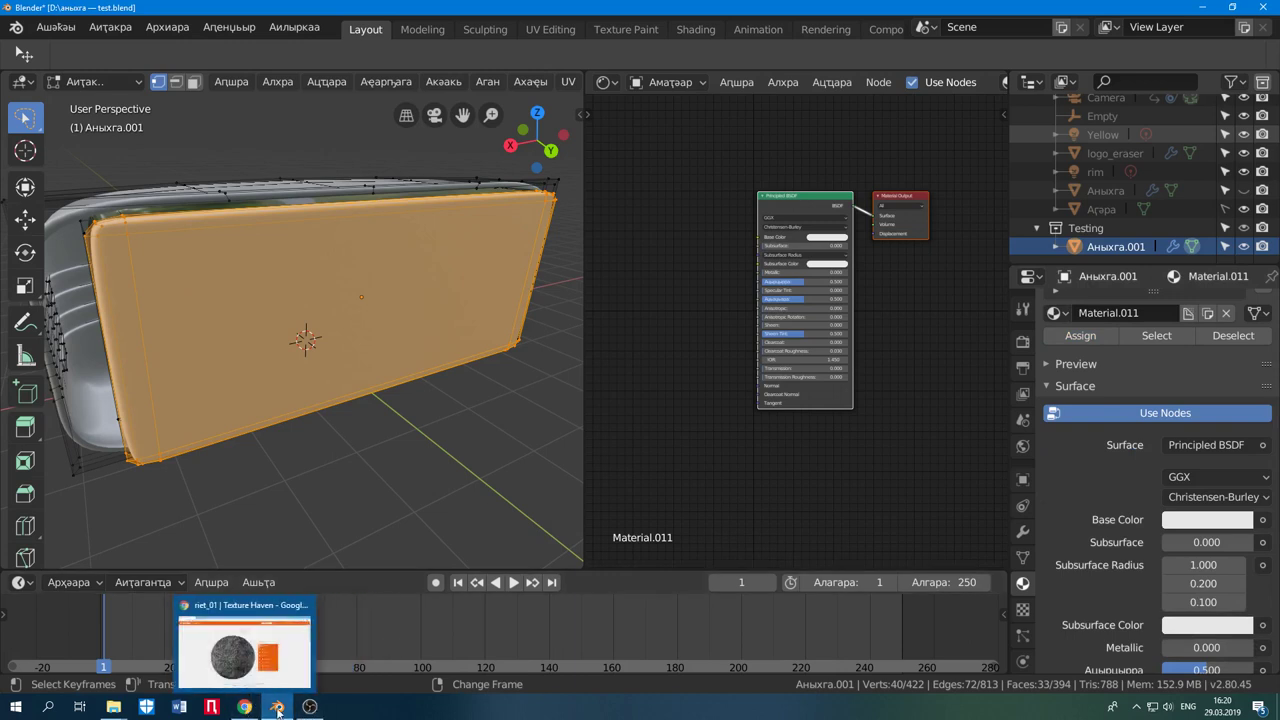
- Switch to Chrome, show riet_01's All Maps download options, and view the downloaded maps in the reed folder
left_click(245, 707)
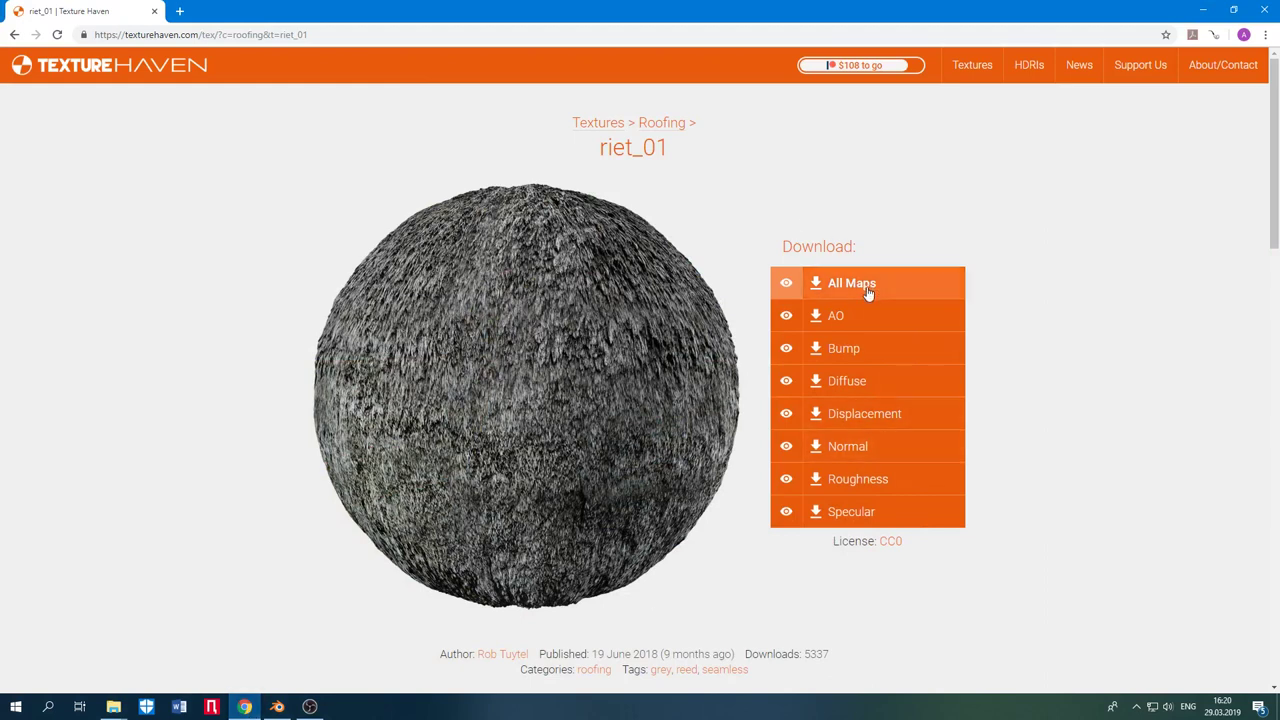
left_click(835, 285)
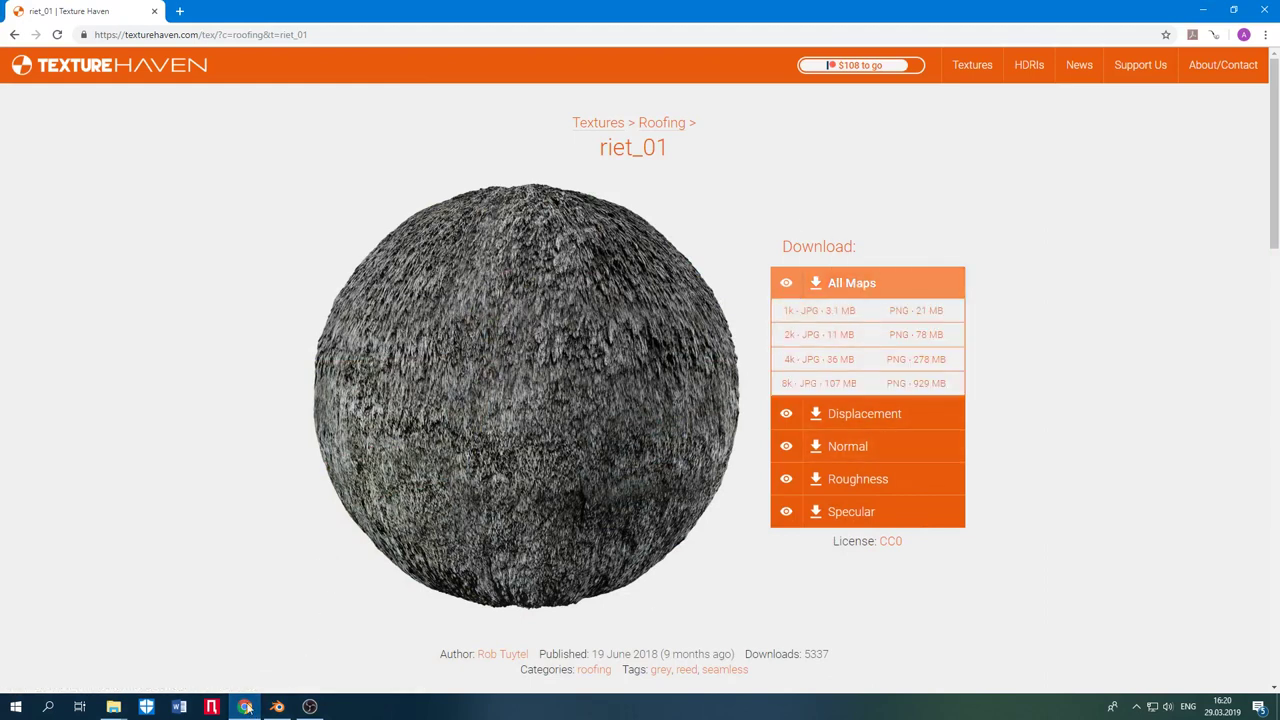
mouse_move(115, 706)
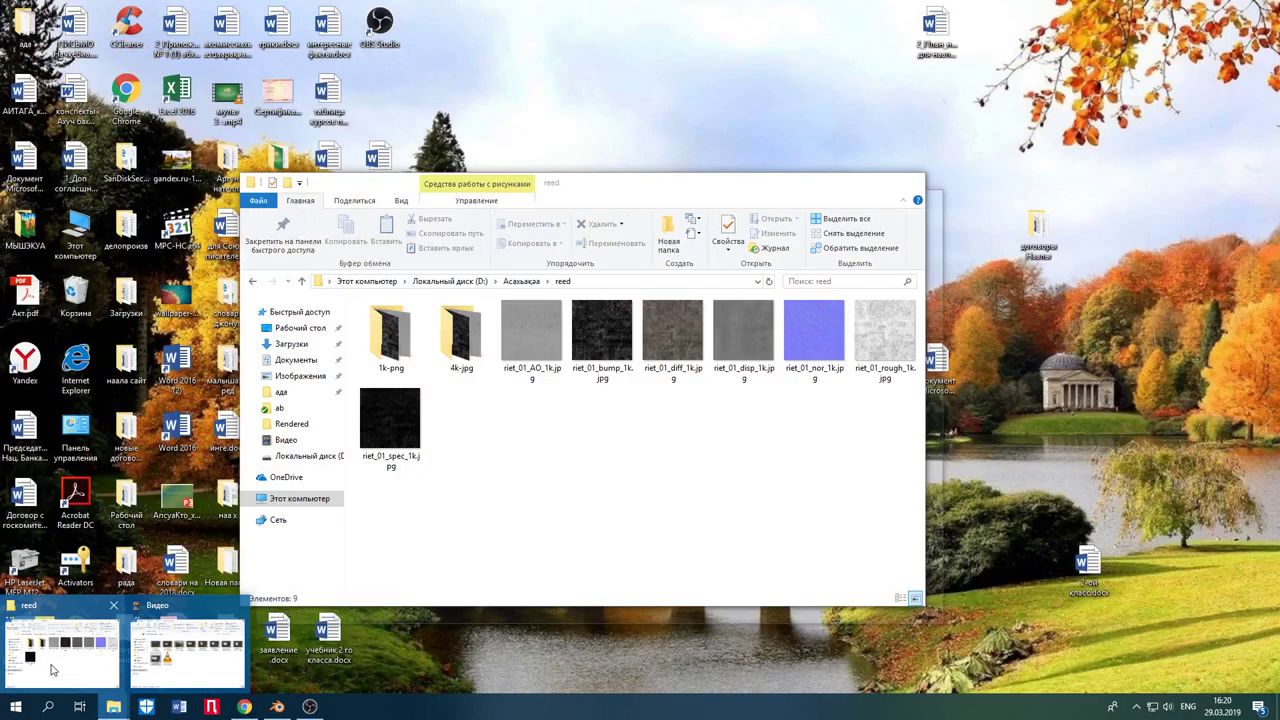
left_click(53, 670)
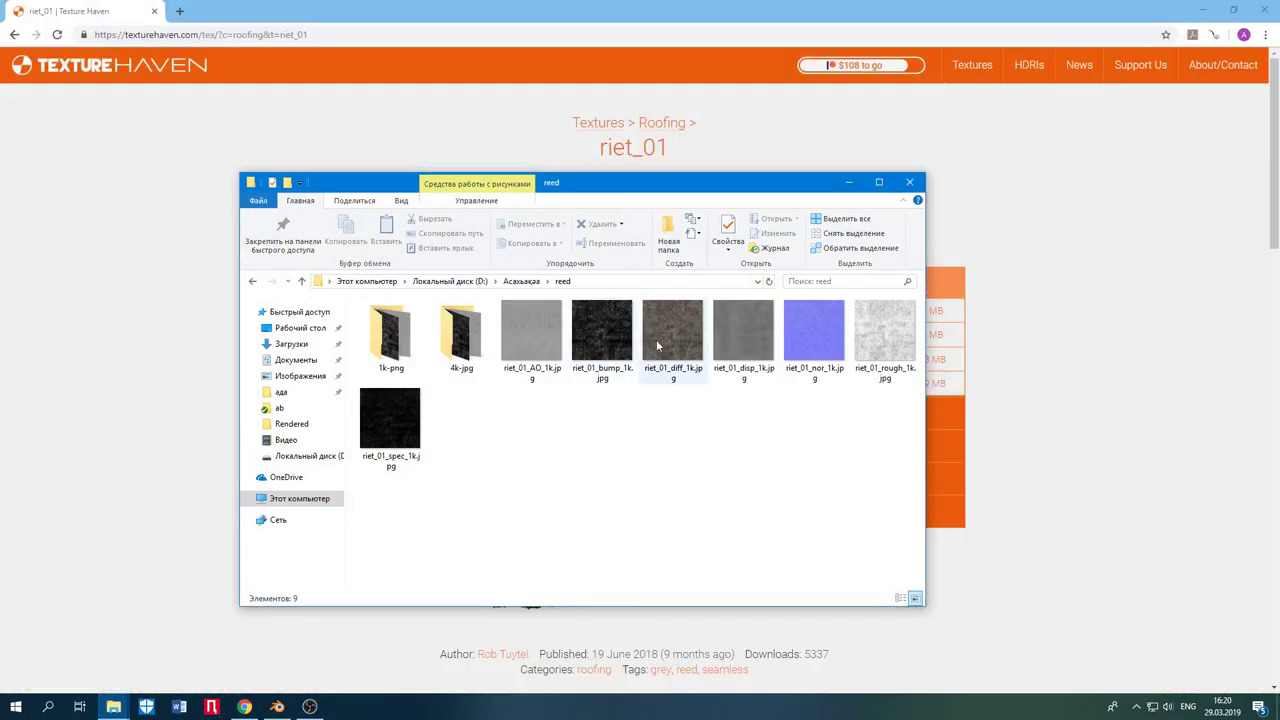
- Switch back to Blender and feed the pad material's Base Color from an Image Texture
left_click(278, 707)
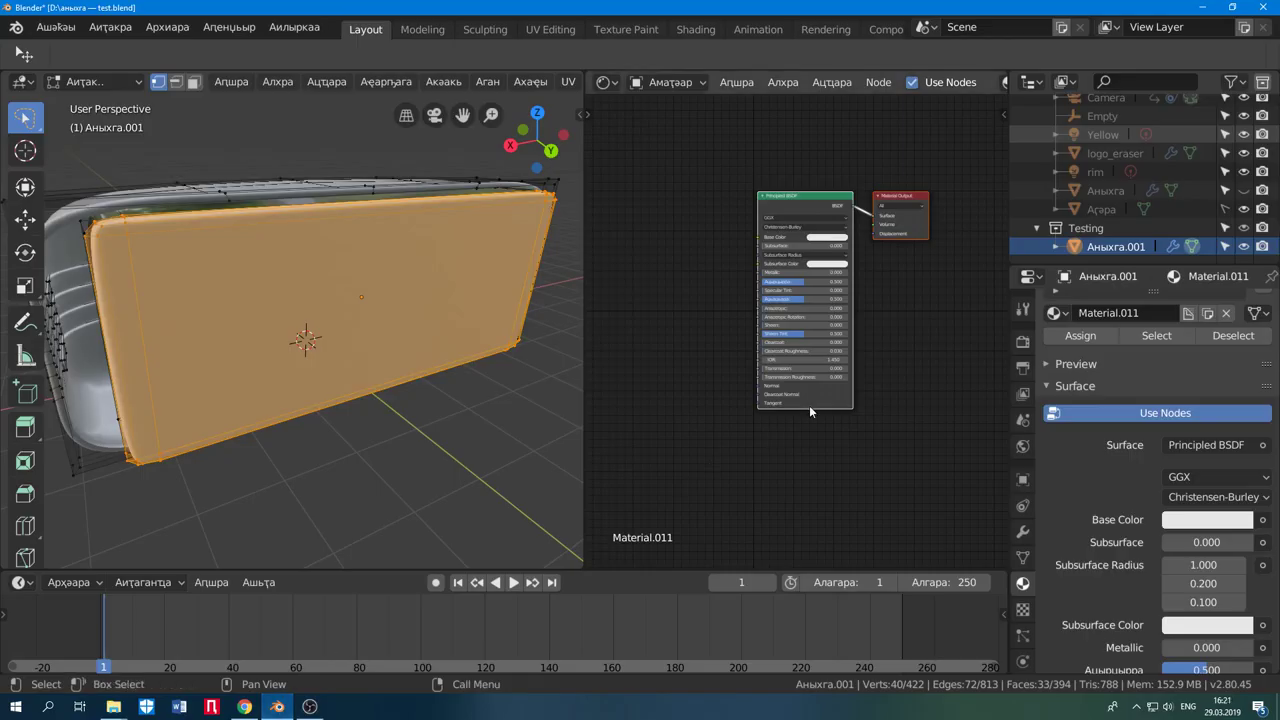
left_click(1263, 520)
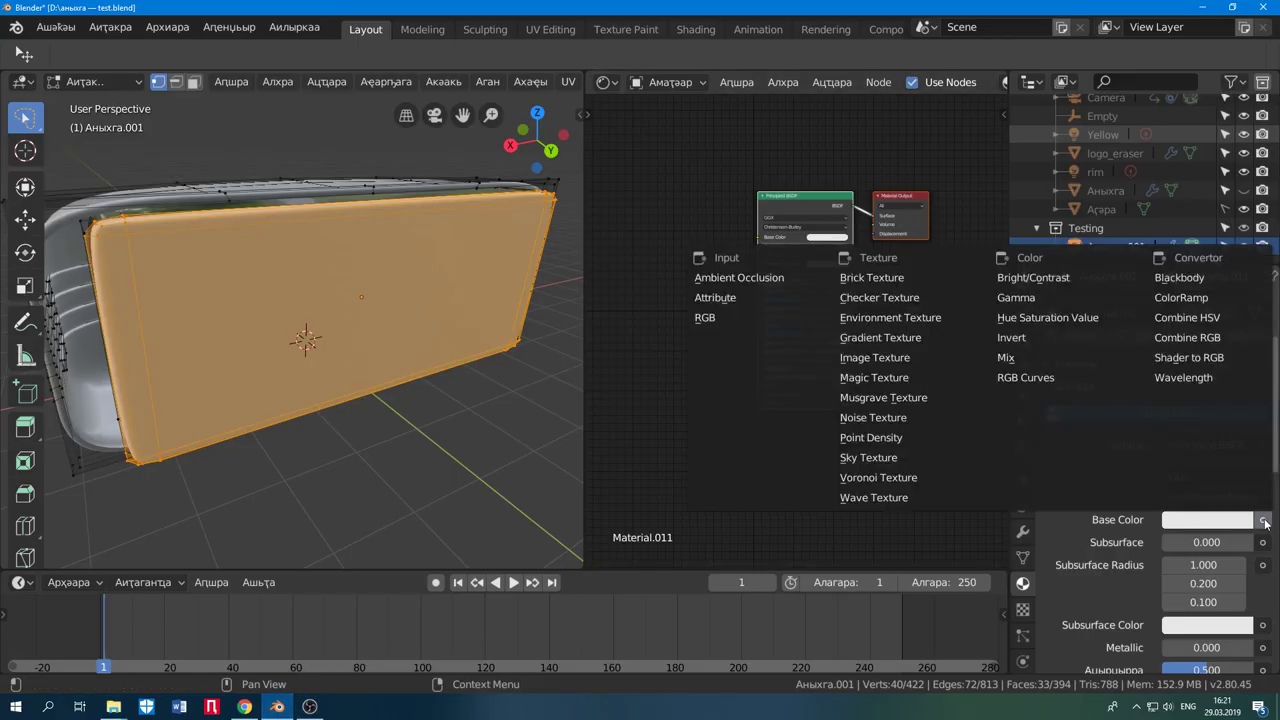
left_click(876, 358)
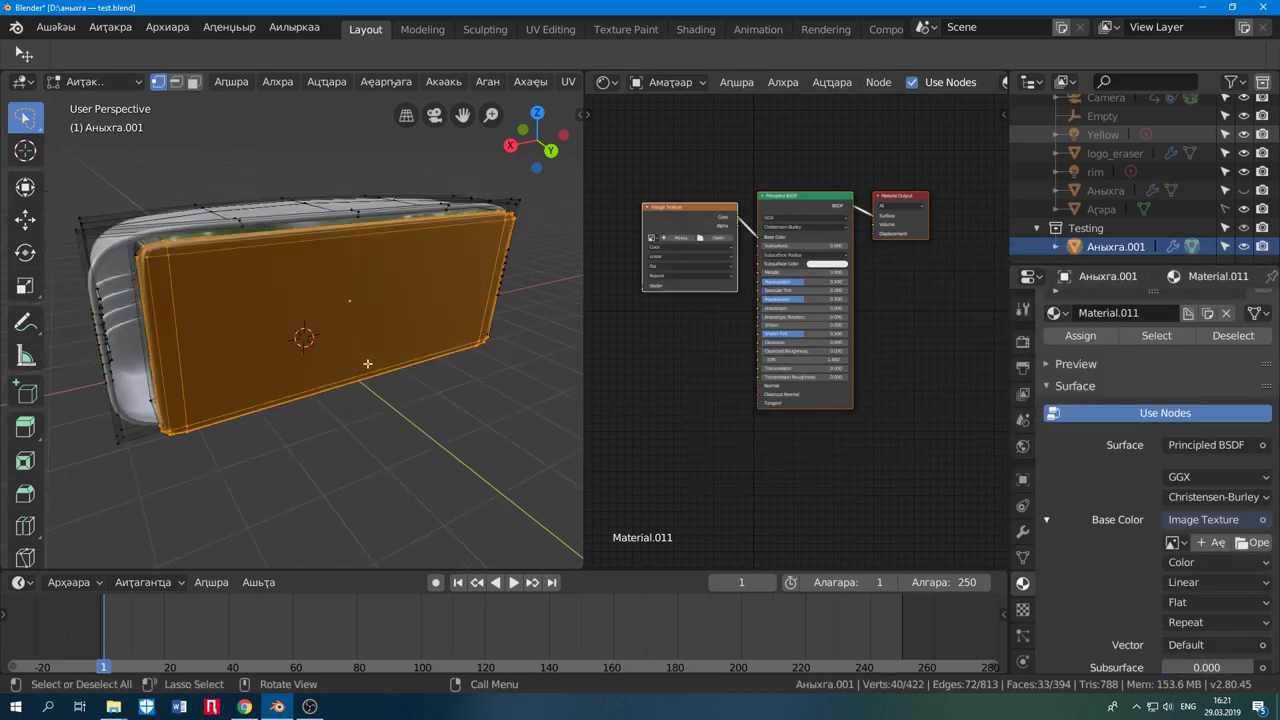
- Load riet_01_diff_1k.jpg from the reed folder inside D:\Асахьақәа into the Image Texture node
scroll(693, 248, "up", 1)
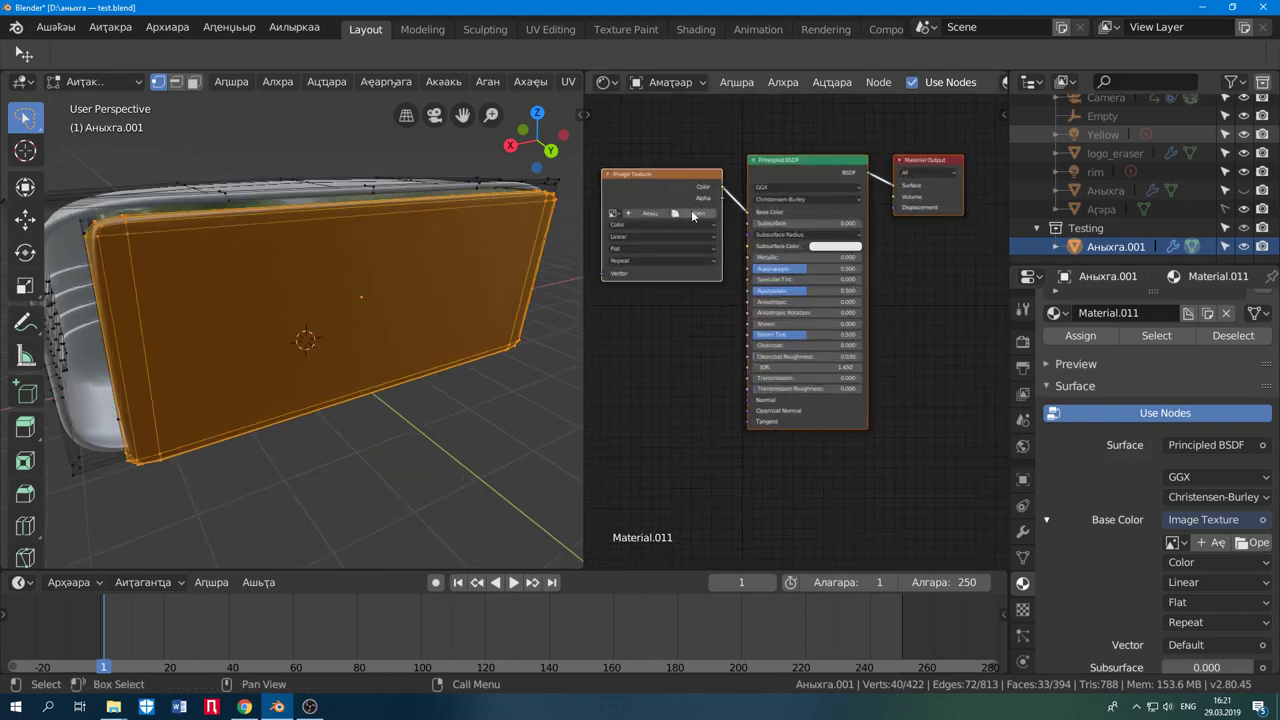
left_click(697, 213)
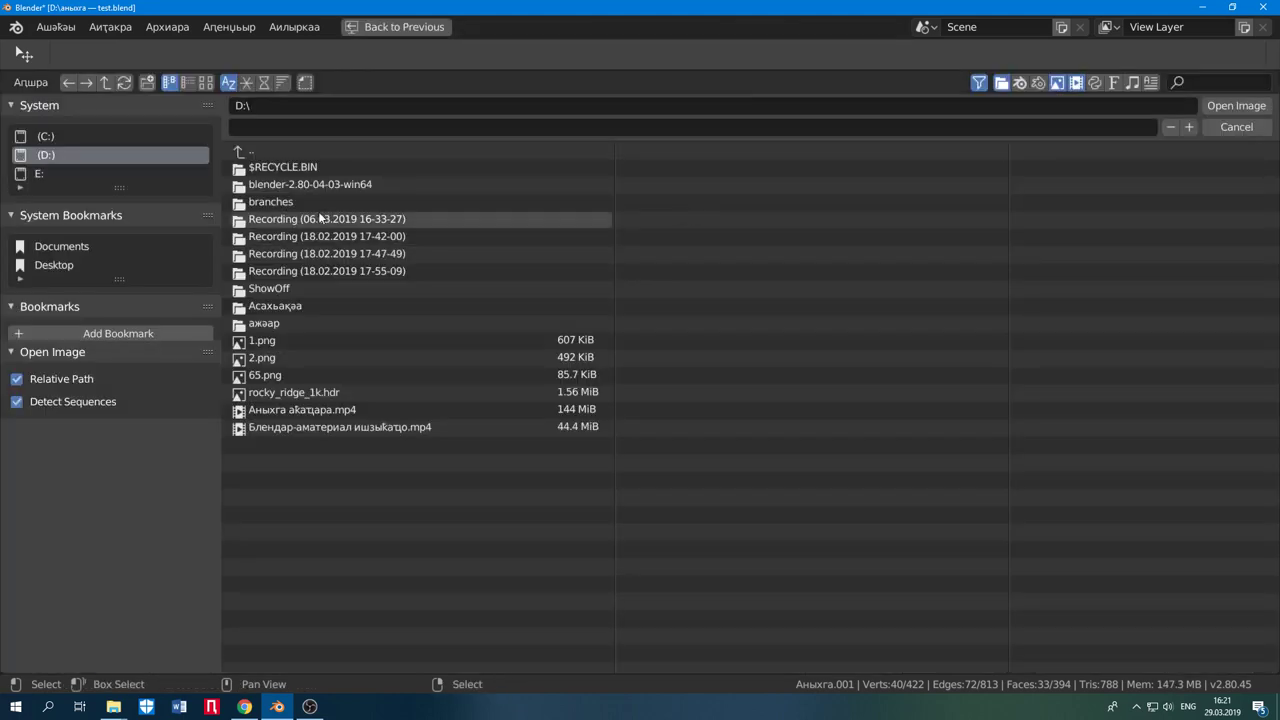
left_click(317, 303)
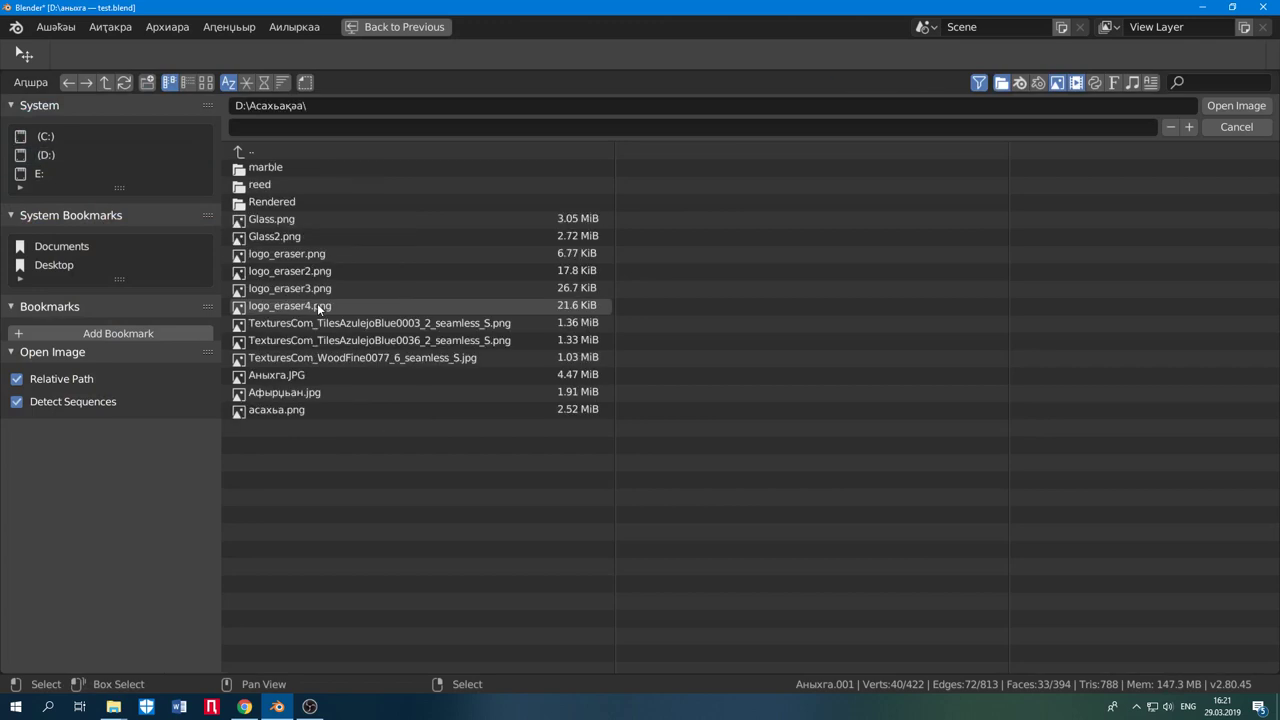
left_click(380, 185)
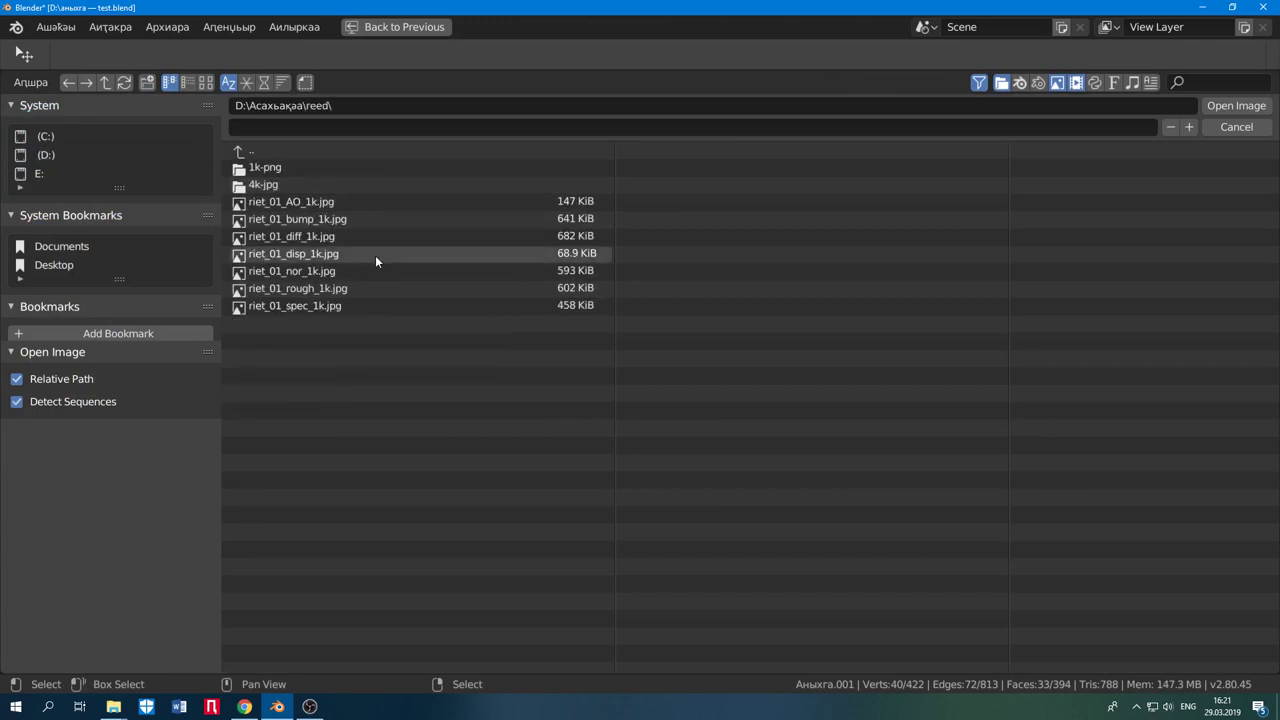
left_click(289, 239)
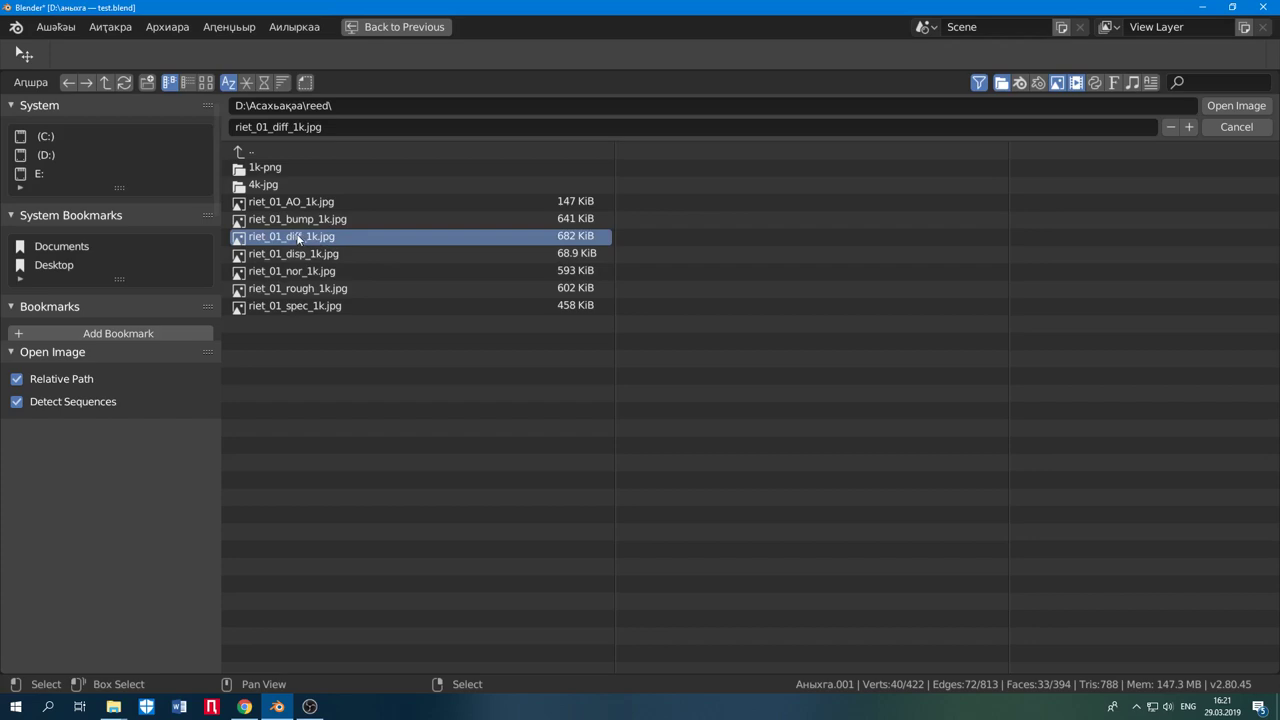
left_click(206, 83)
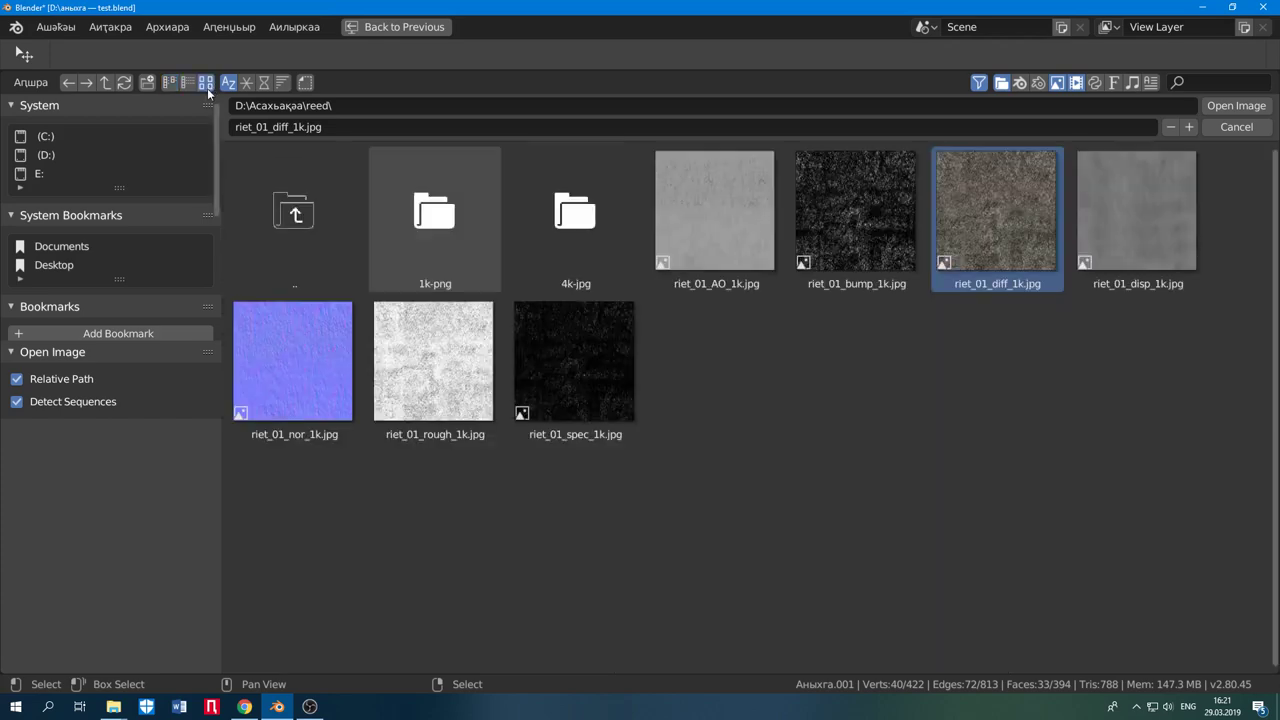
left_click(1240, 105)
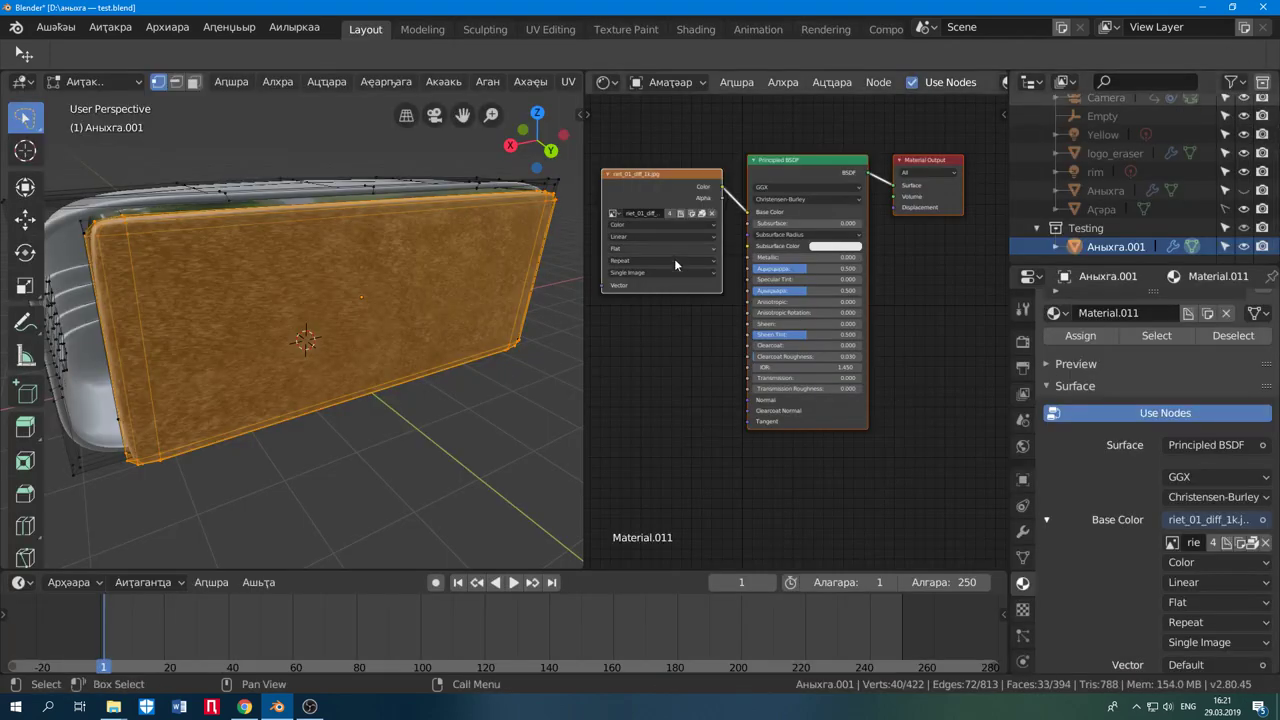
- Duplicate the diffuse image node below the original and set the copy's color space to Non-Color Data
scroll(665, 300, "up", 1)
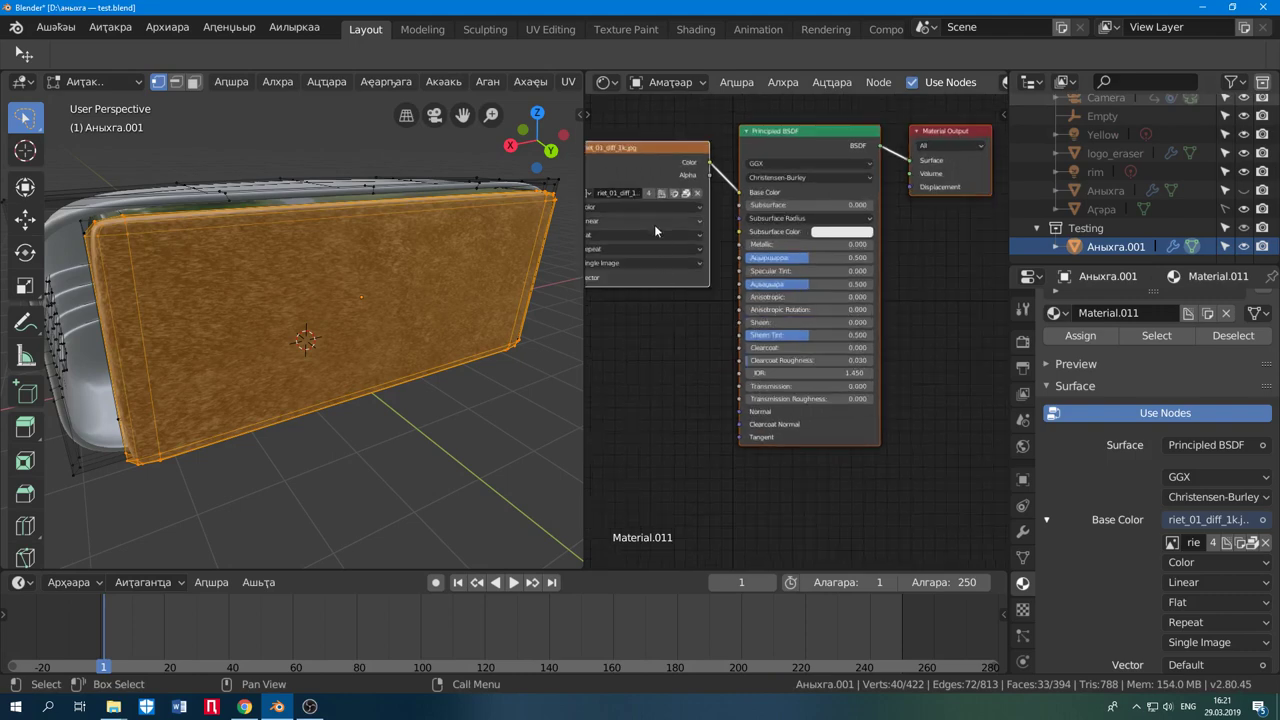
scroll(658, 212, "down", 2)
left_click_drag(671, 185, 667, 201)
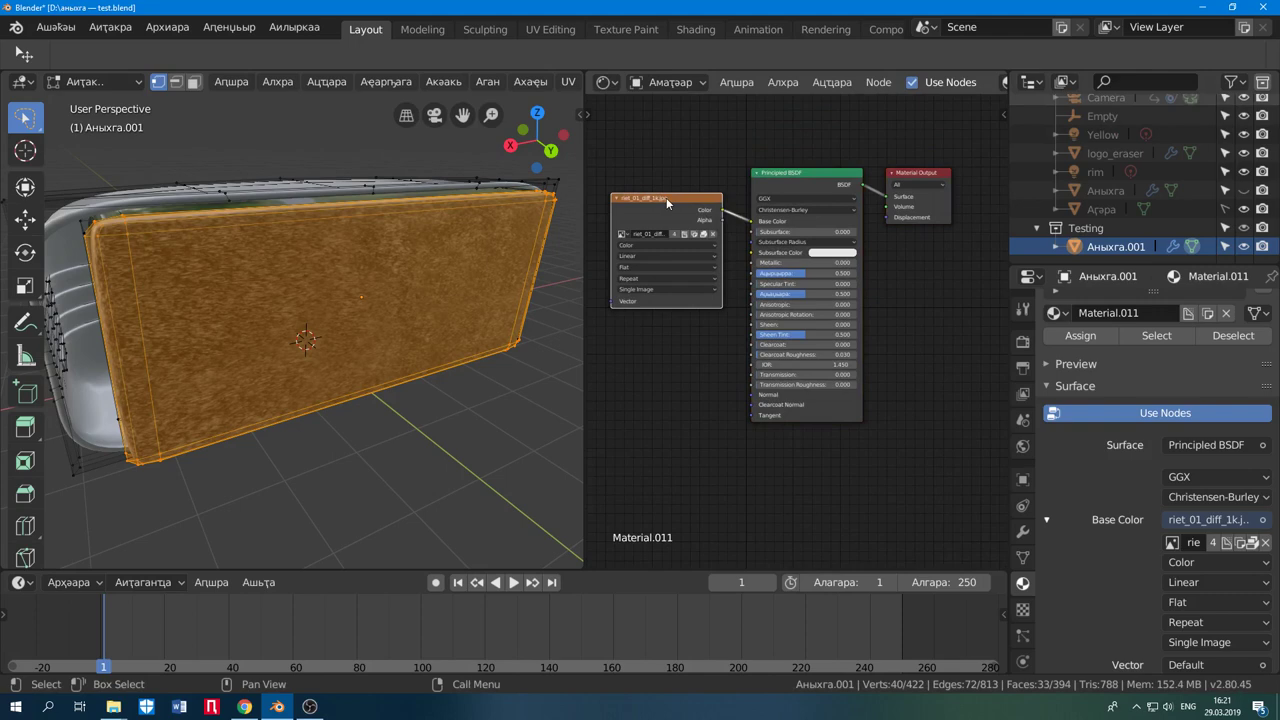
key("shift+d")
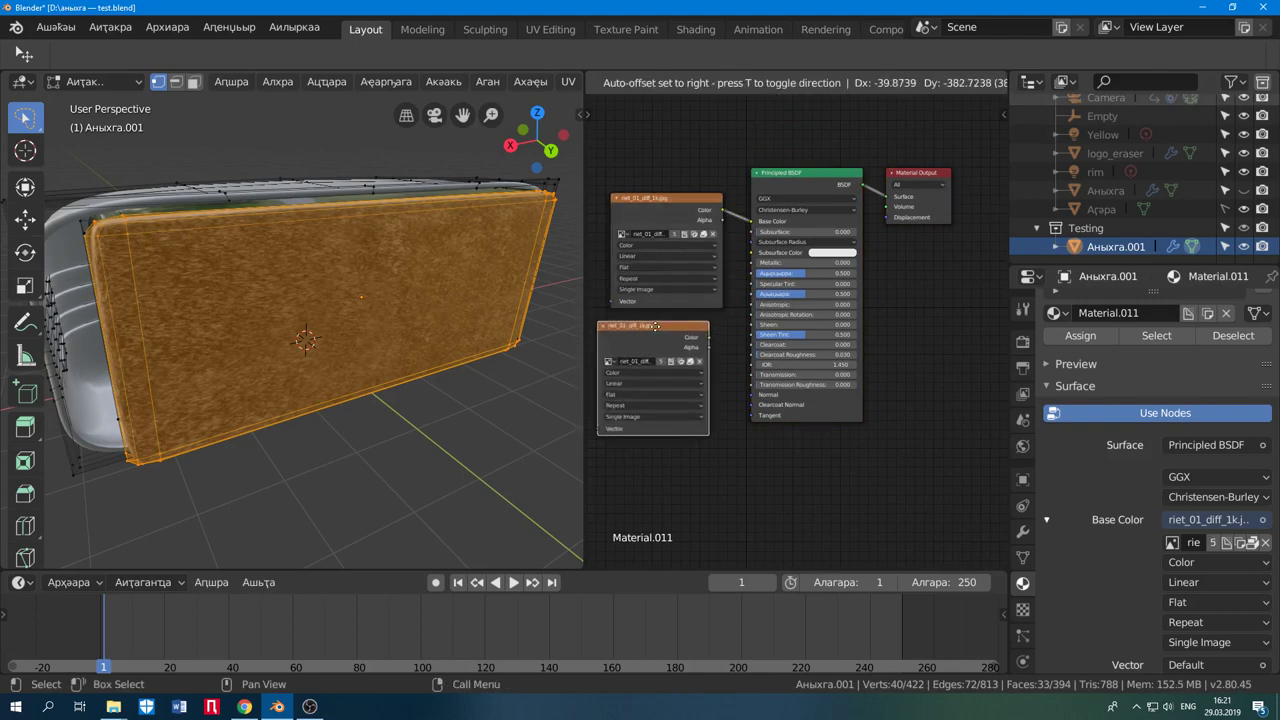
left_click(659, 345)
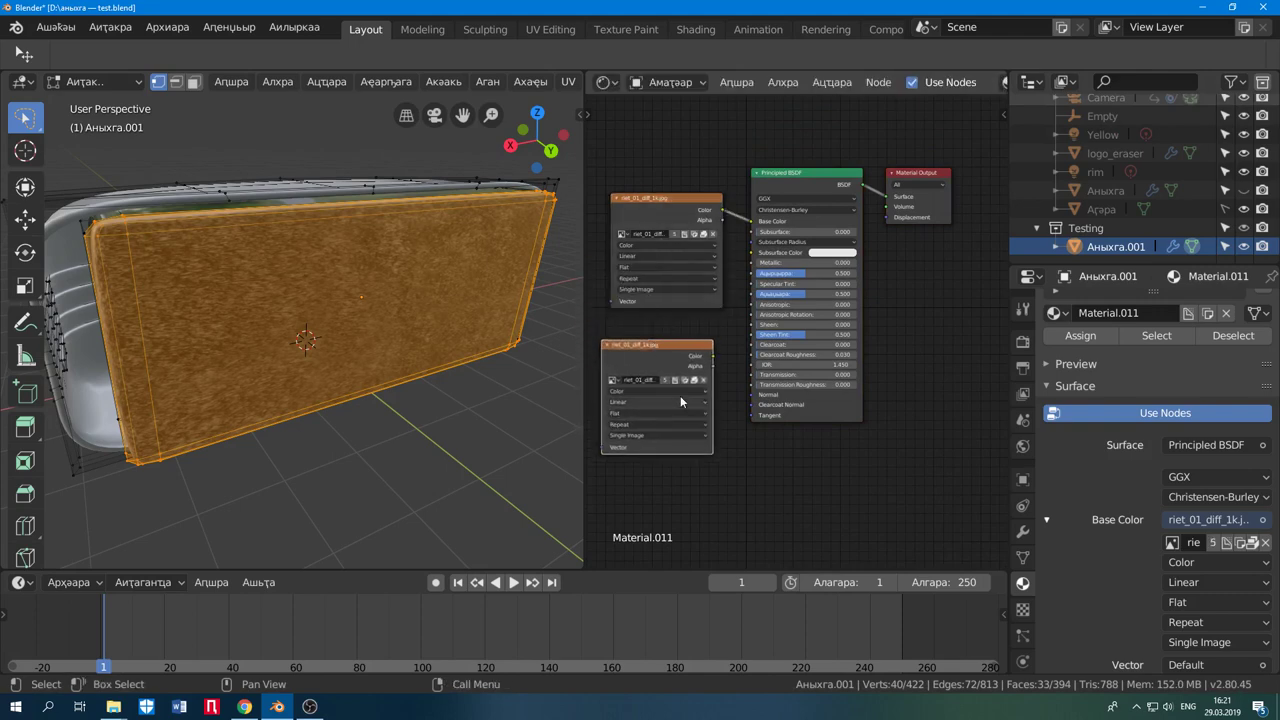
left_click(682, 391)
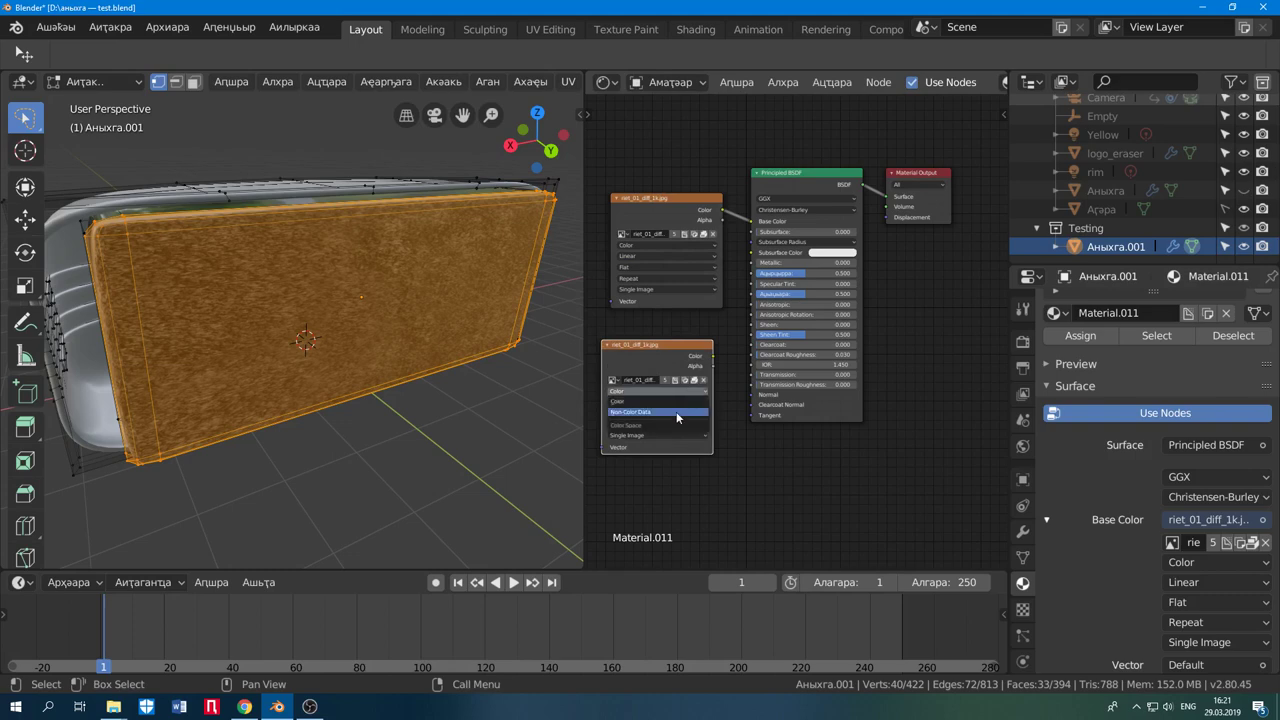
left_click(676, 412)
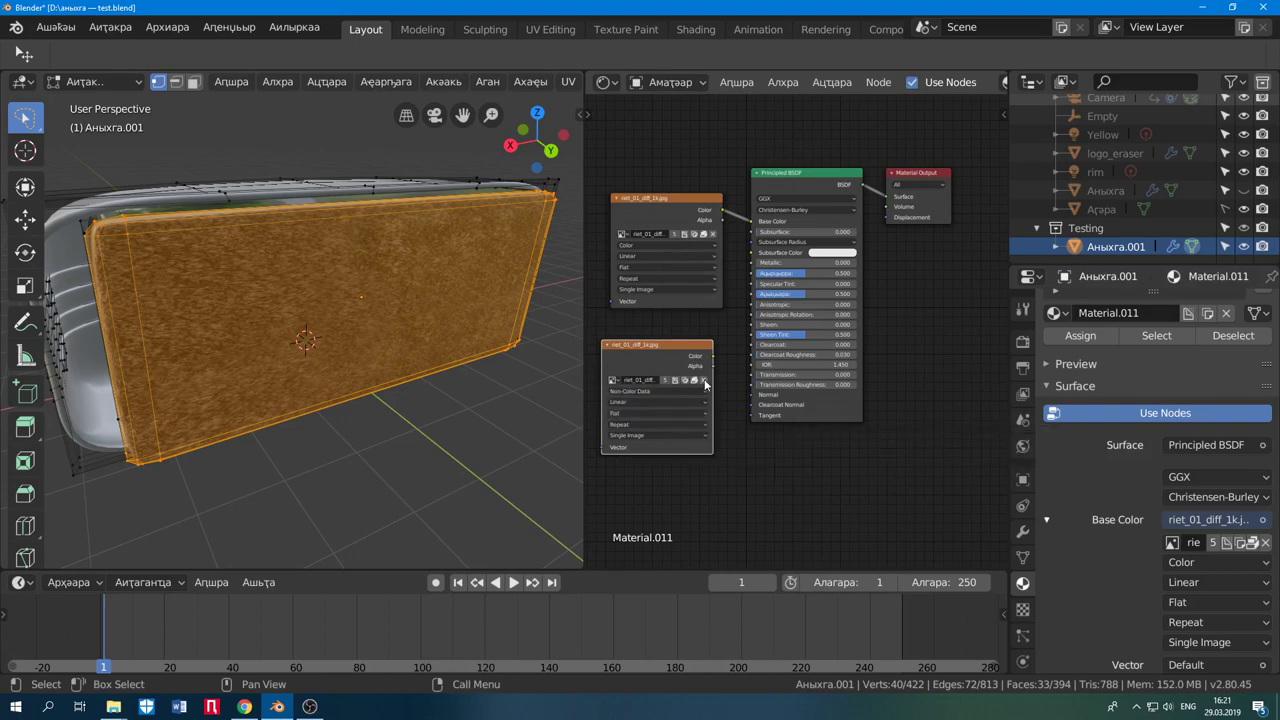
- Replace the duplicated node's image with riet_01_rough_1k.jpg from the reed folder
left_click(704, 380)
left_click(690, 380)
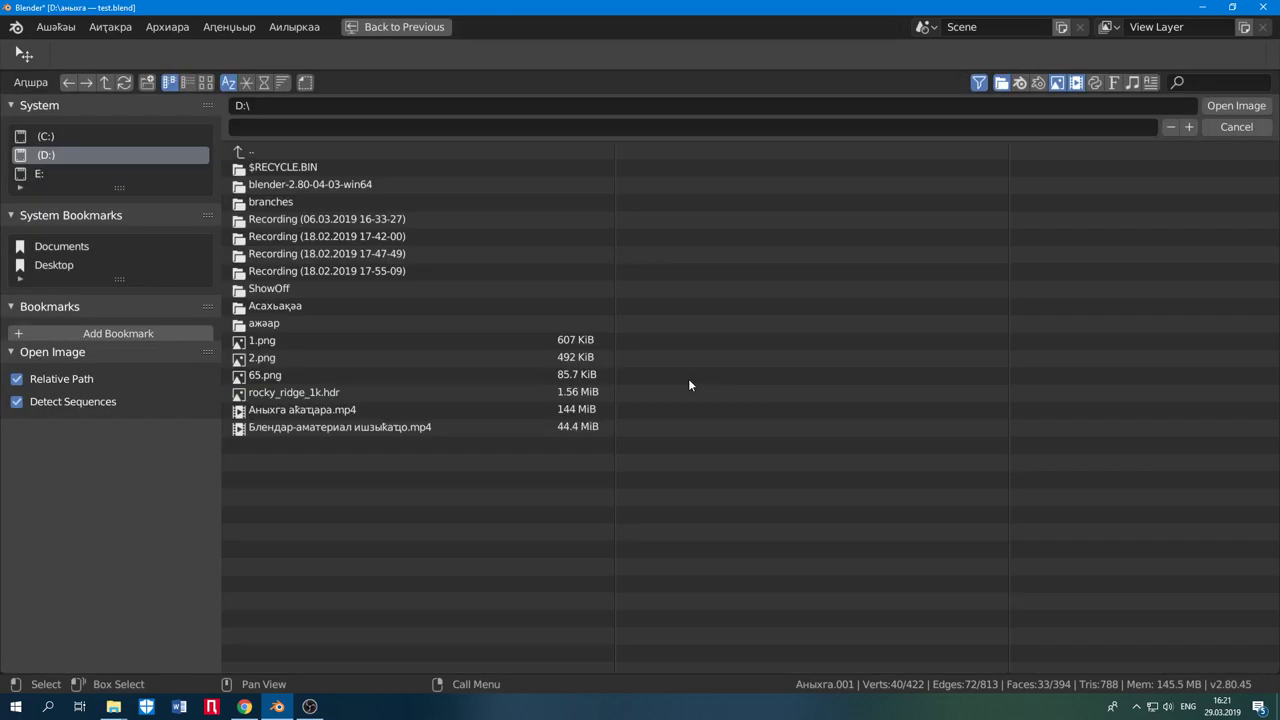
left_click(209, 86)
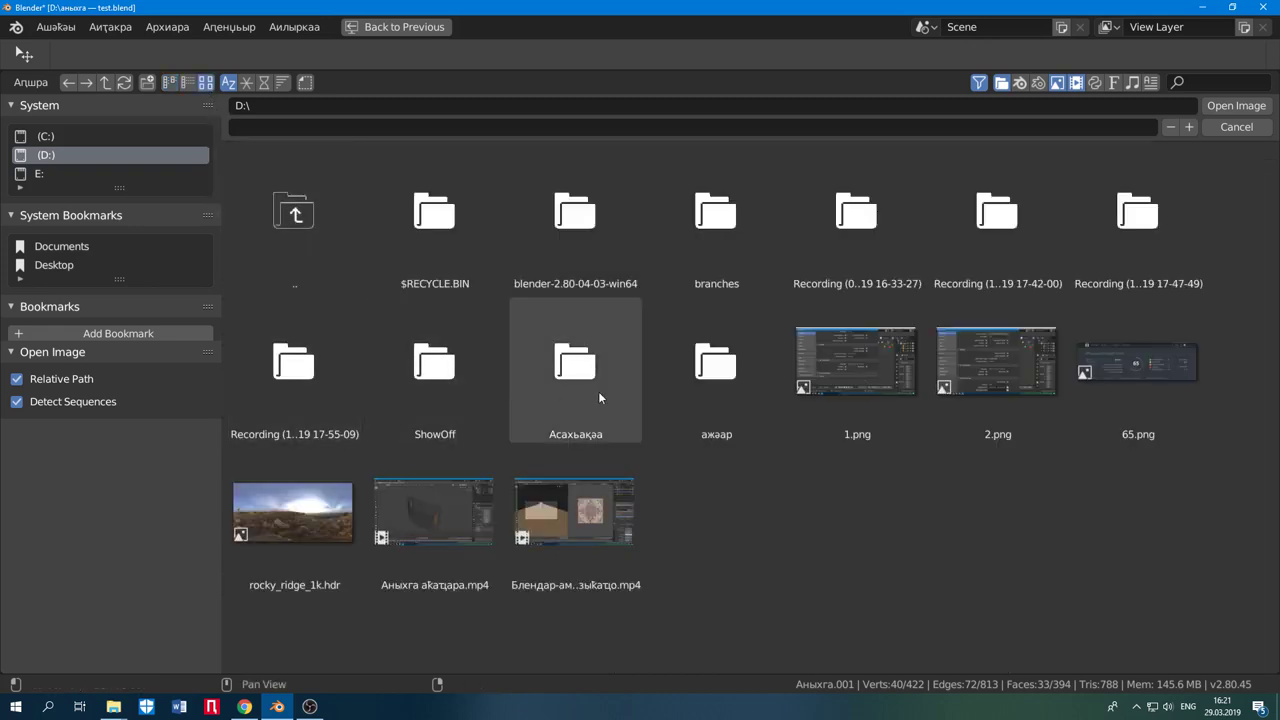
left_click(598, 391)
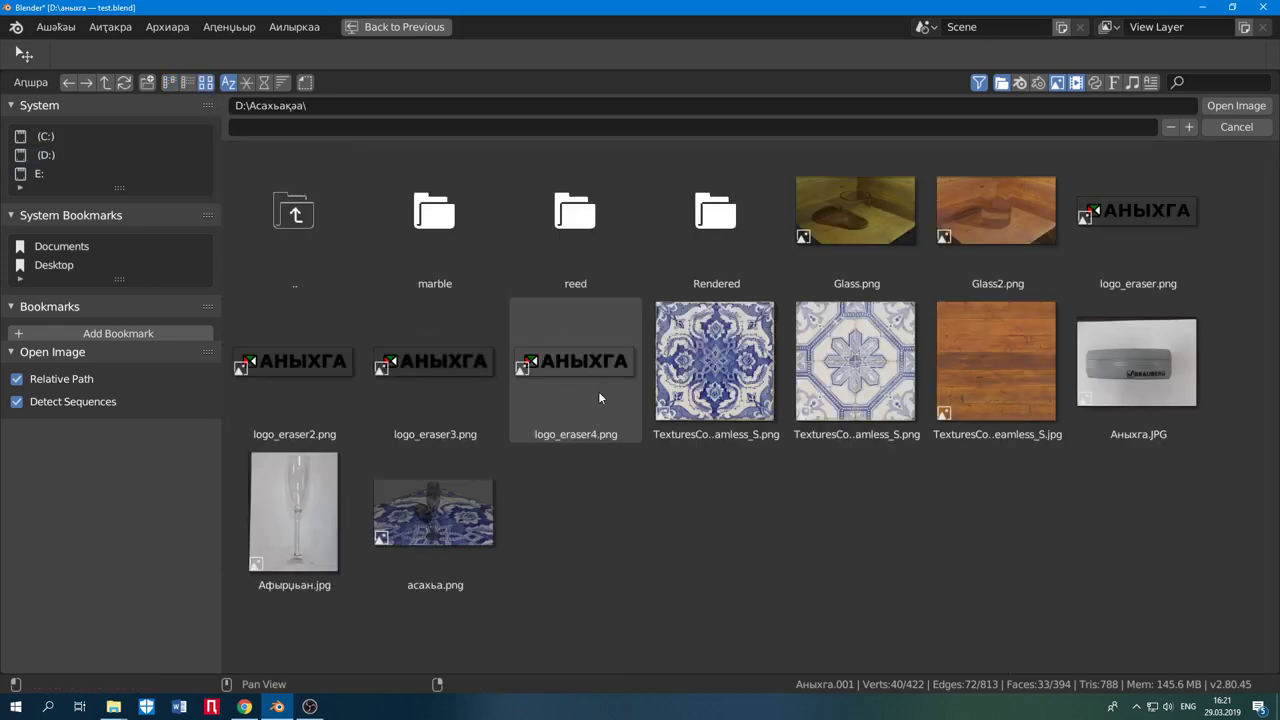
left_click(599, 246)
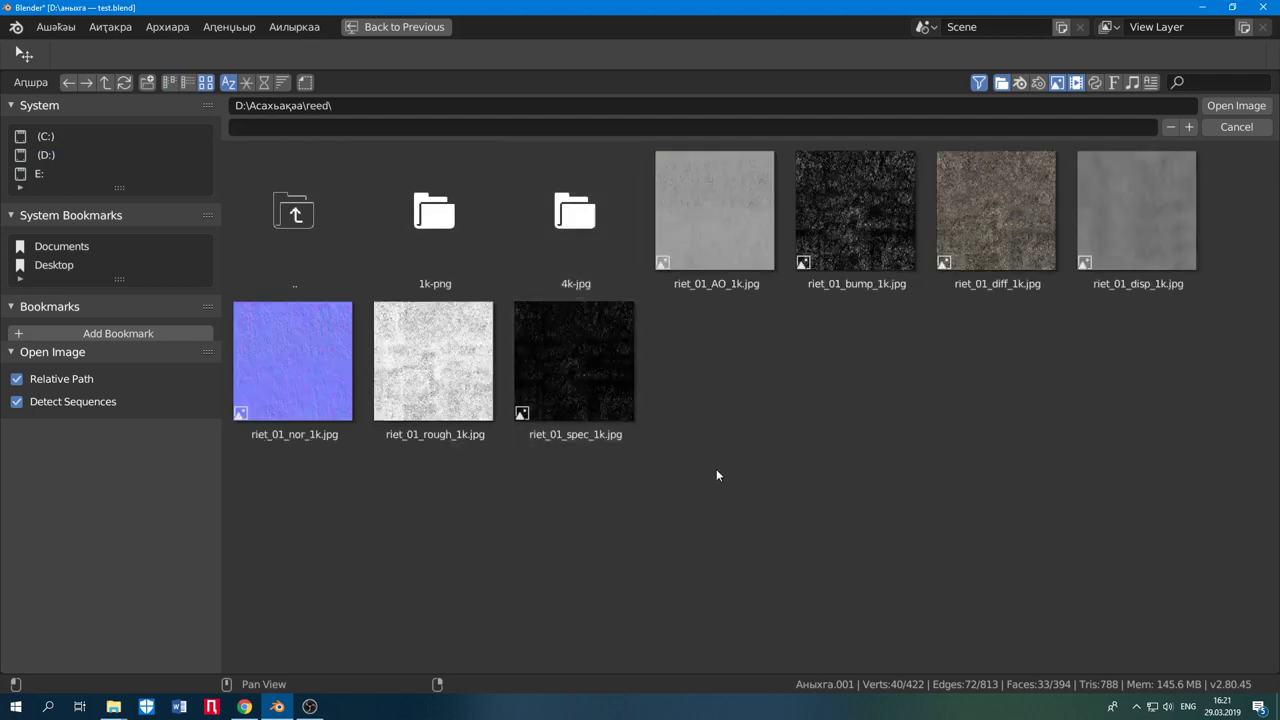
left_click(435, 377)
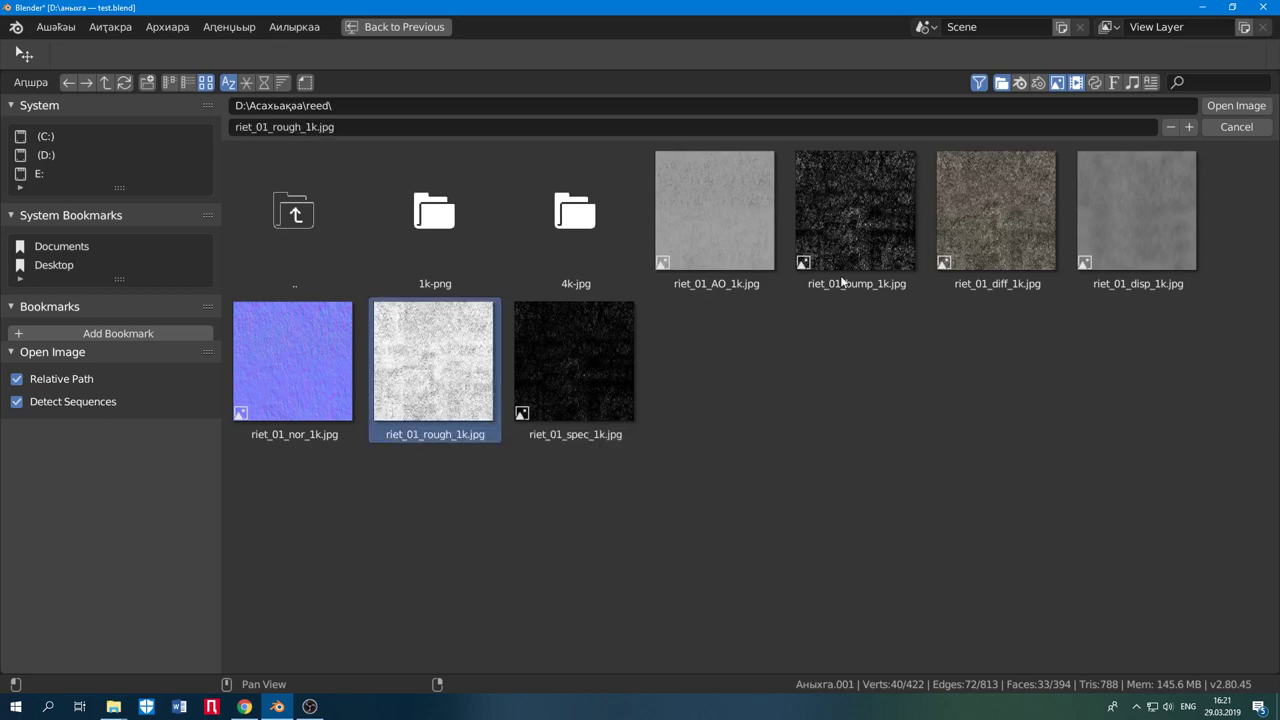
left_click(1238, 108)
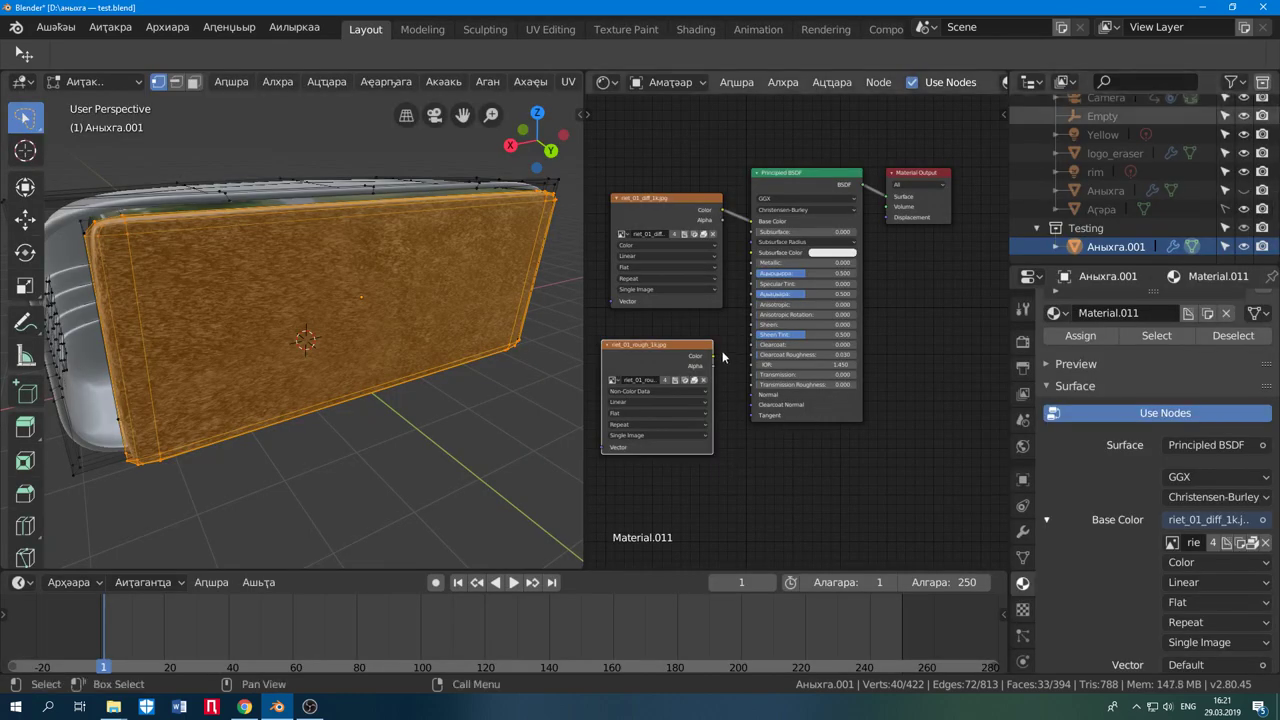
- Connect the roughness image's Color output to the Principled BSDF's Roughness input, then return to Object Mode and inspect the pad
left_click_drag(713, 356, 752, 300)
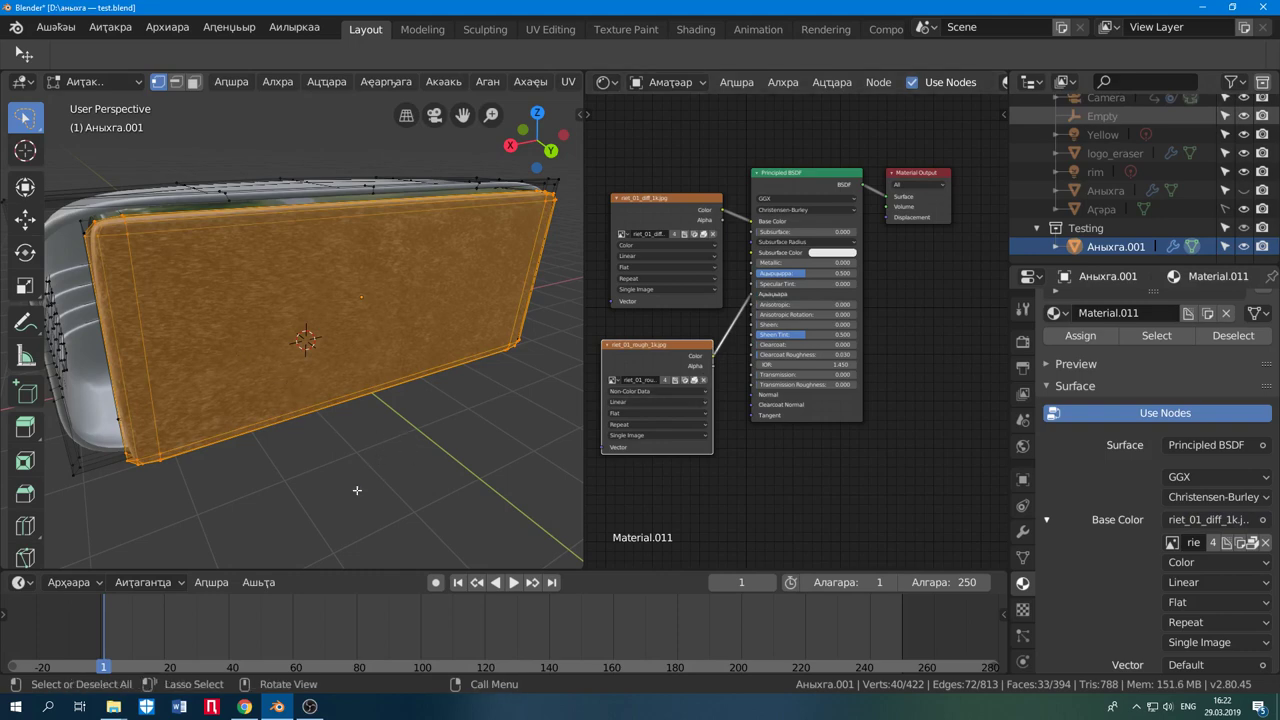
middle_click_drag(759, 440, 814, 386)
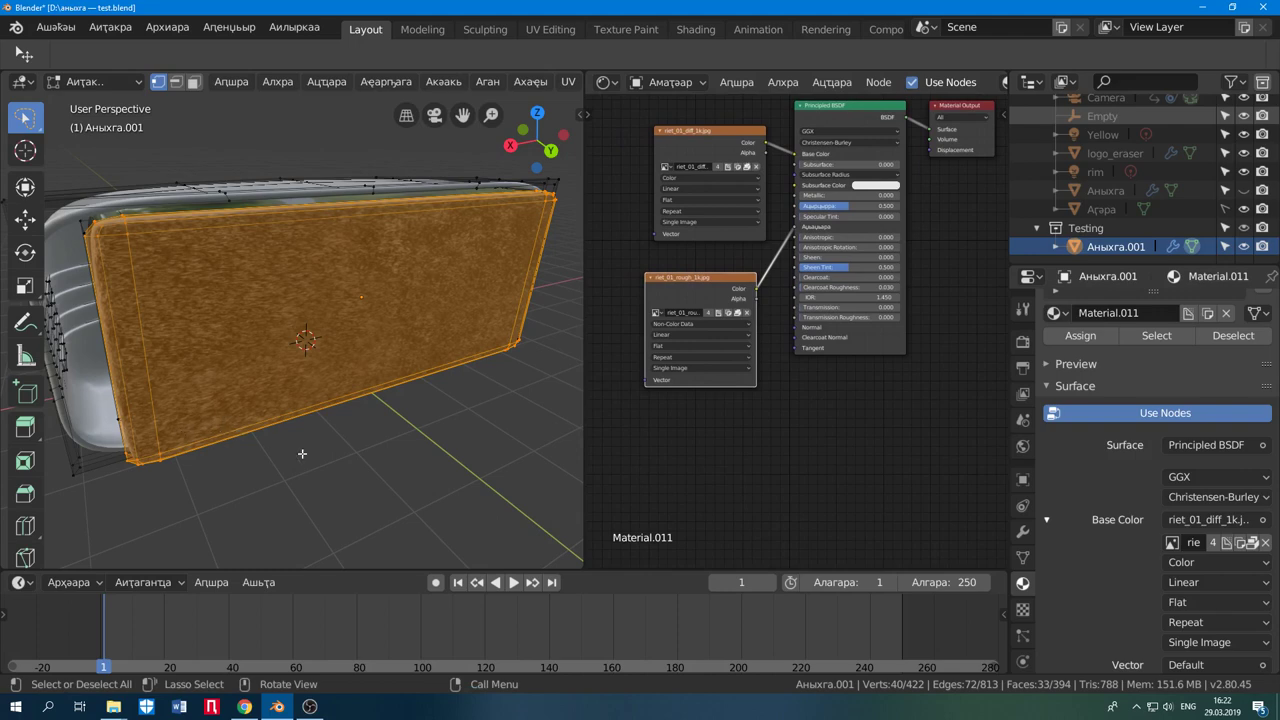
key("Tab")
mouse_move(320, 446)
middle_mouse_down()
mouse_move(361, 407)
mouse_move(342, 434)
middle_mouse_up()
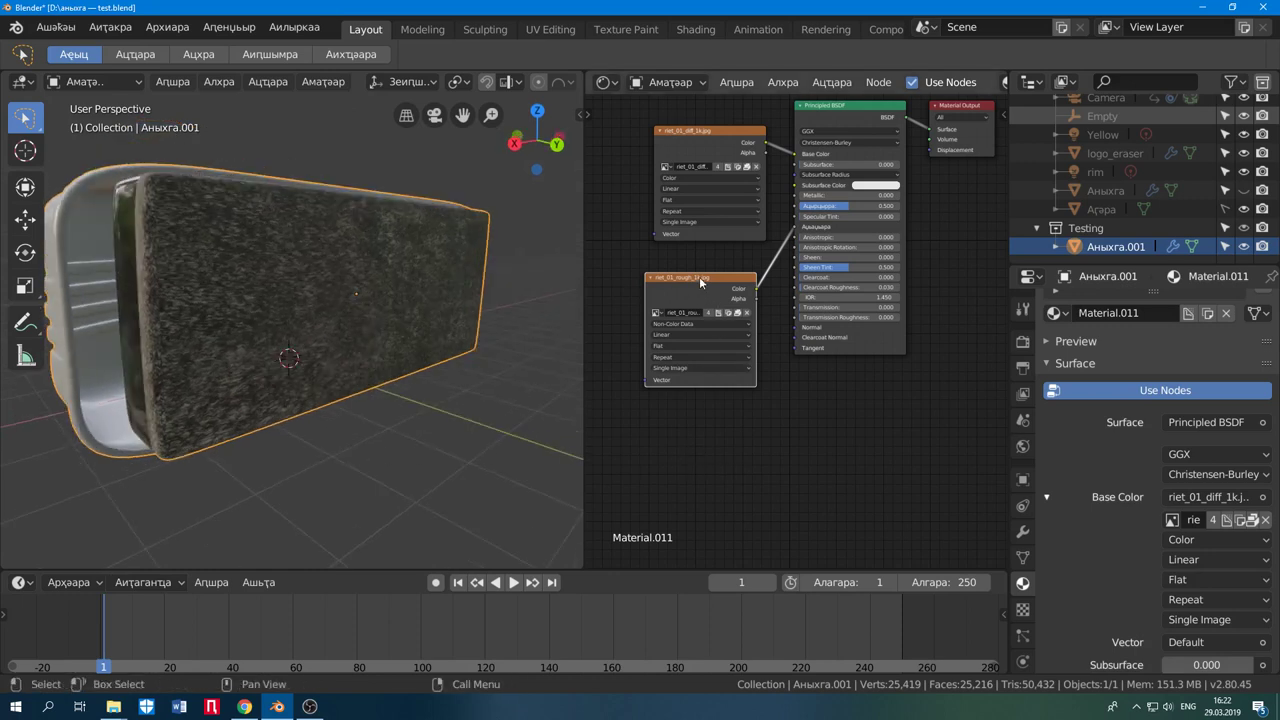
- Duplicate the roughness image node below the original and add a Normal Map node beside the copy
left_click_drag(697, 285, 698, 290)
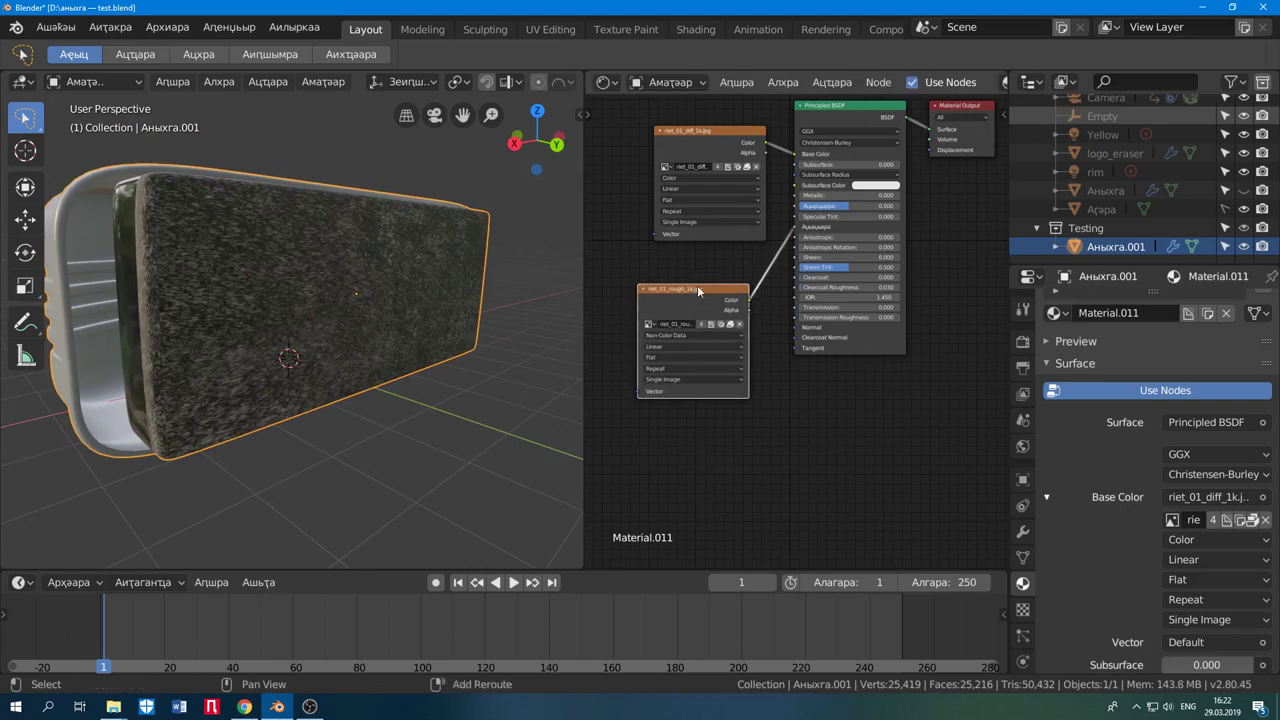
key("shift+d")
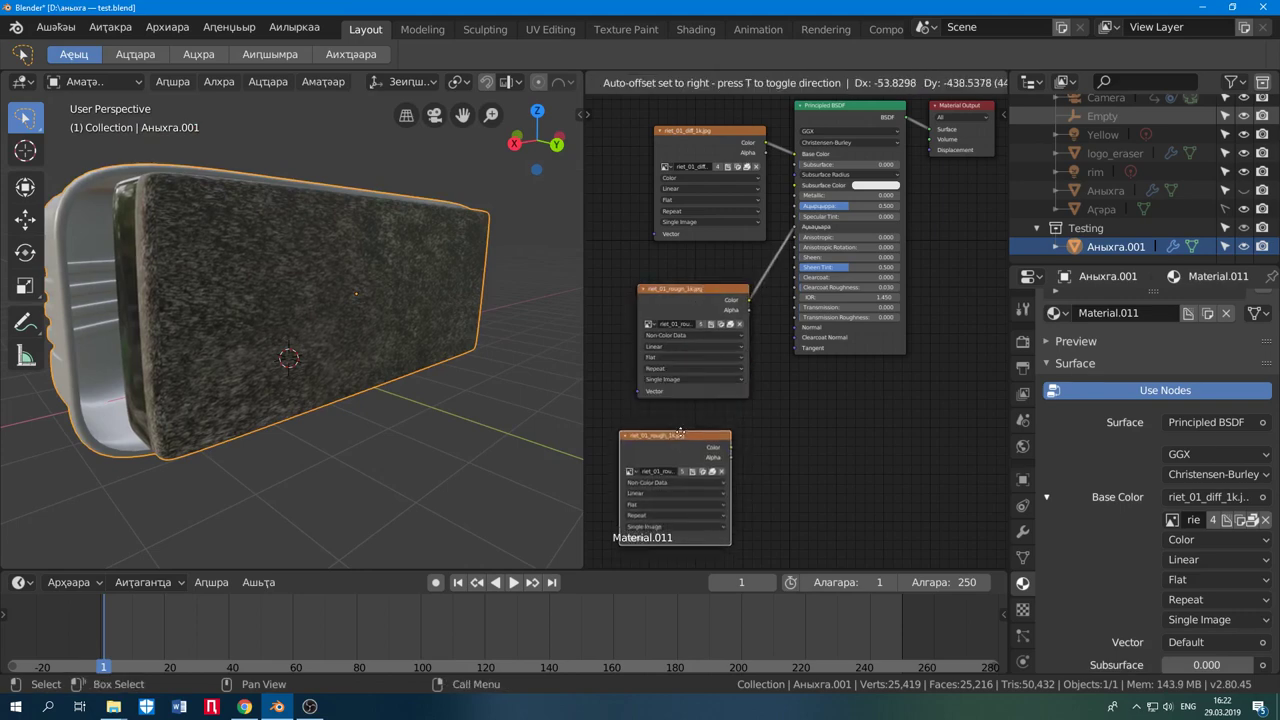
left_click(680, 434)
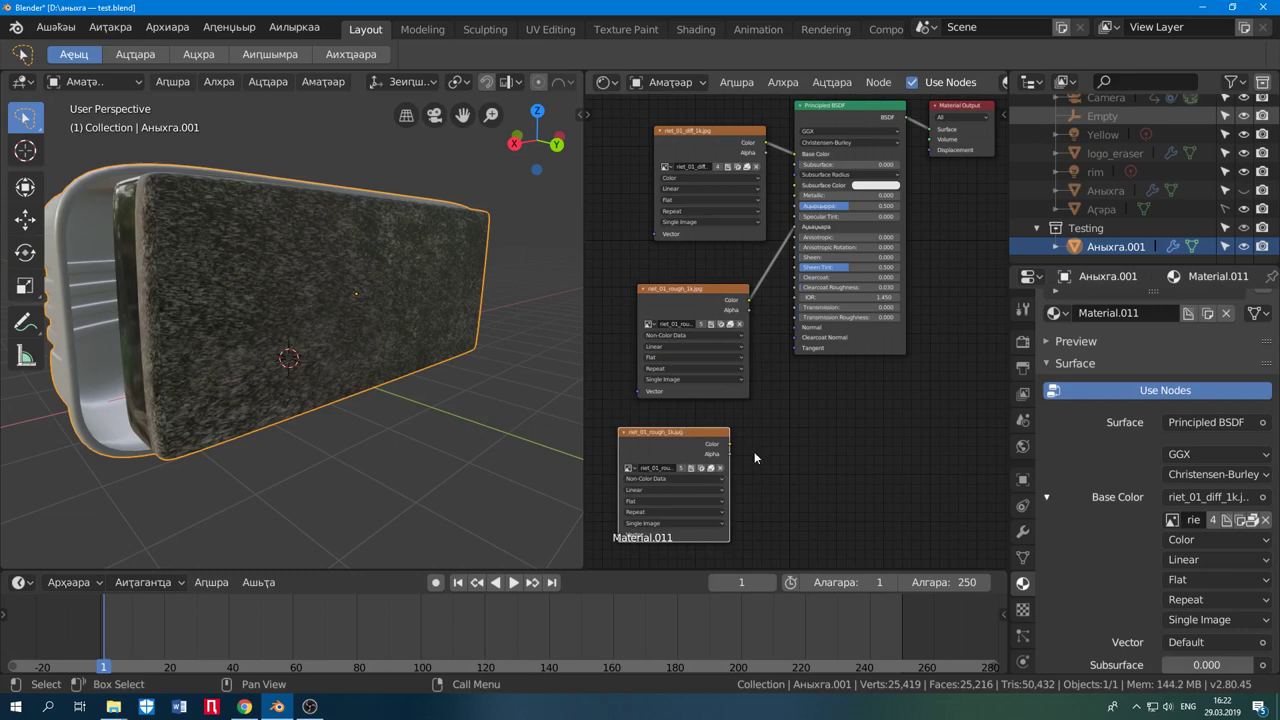
key("shift+a")
mouse_move(755, 455)
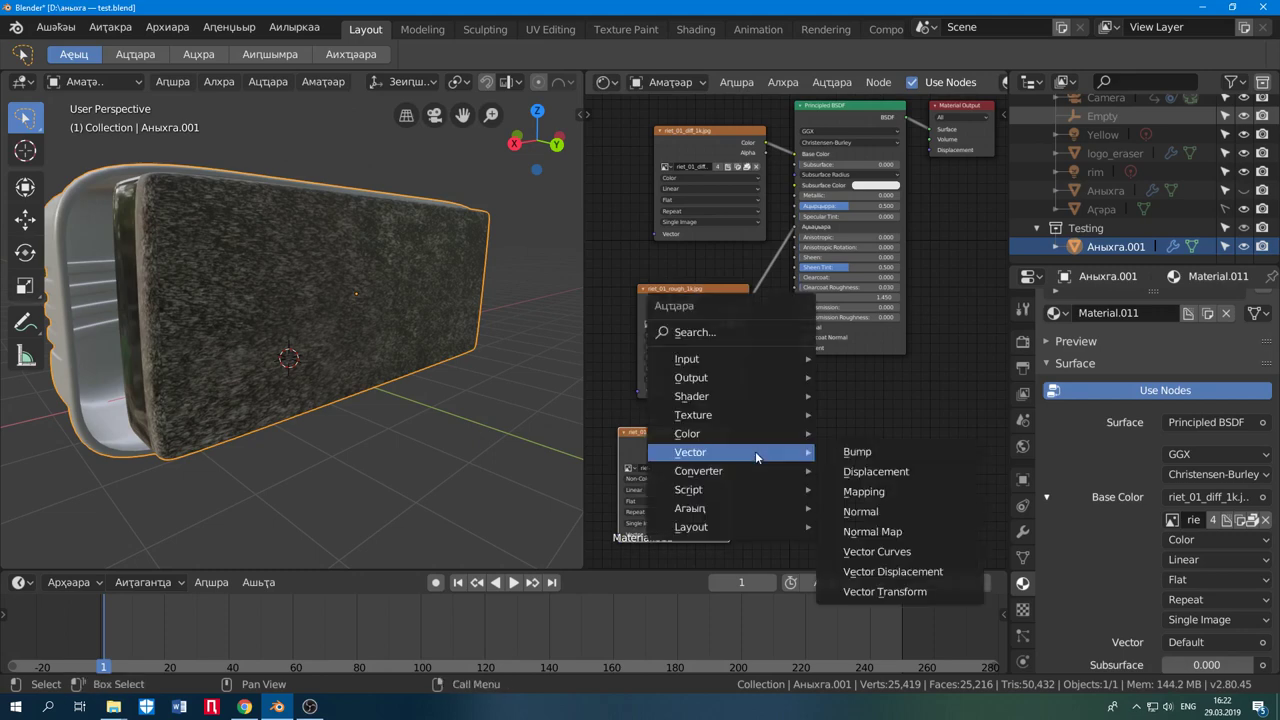
left_click(872, 531)
left_click(735, 405)
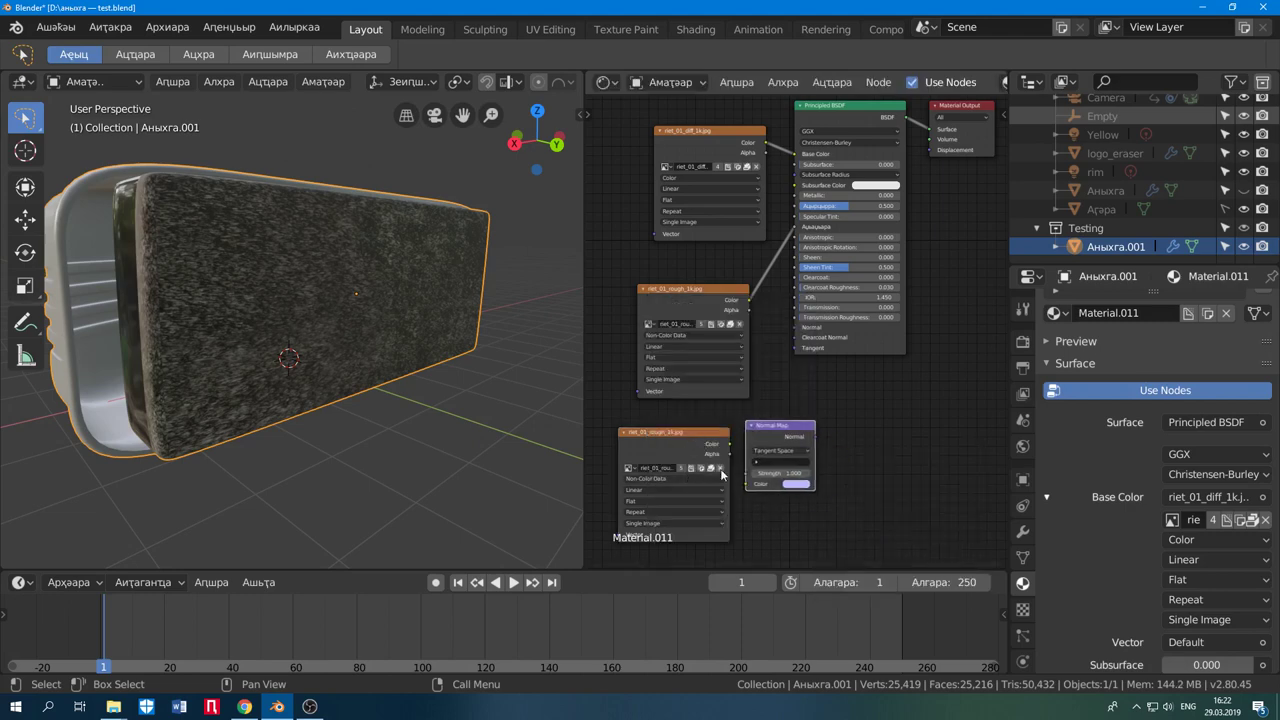
- Replace the lowest duplicated texture node's image with riet_01_nor_1k.jpg from the reed folder
left_click(719, 472)
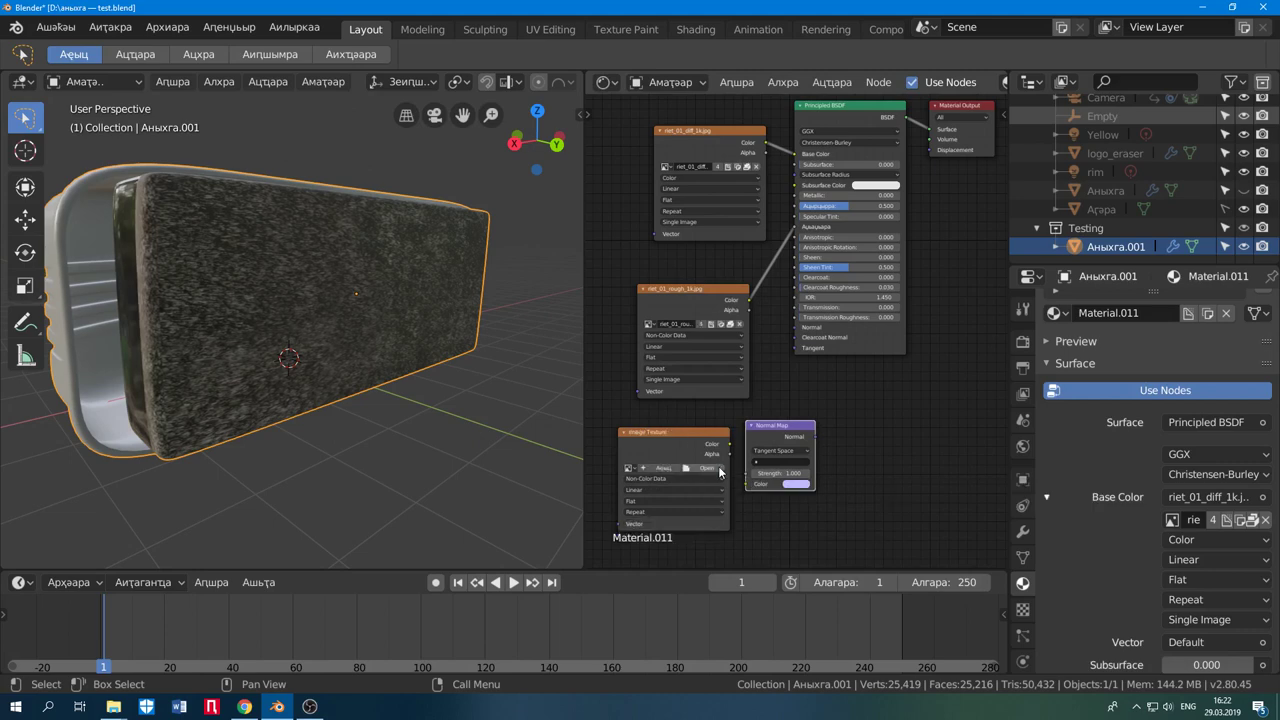
left_click(712, 469)
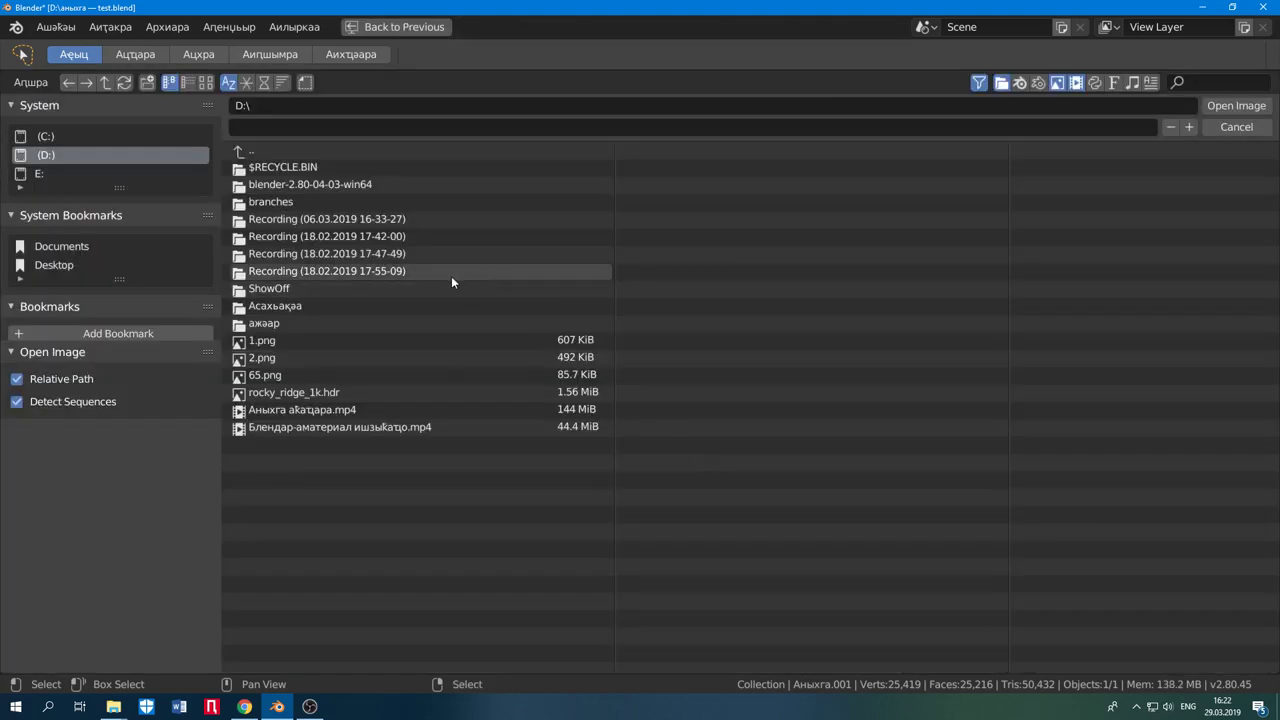
left_click(205, 82)
double_click(581, 380)
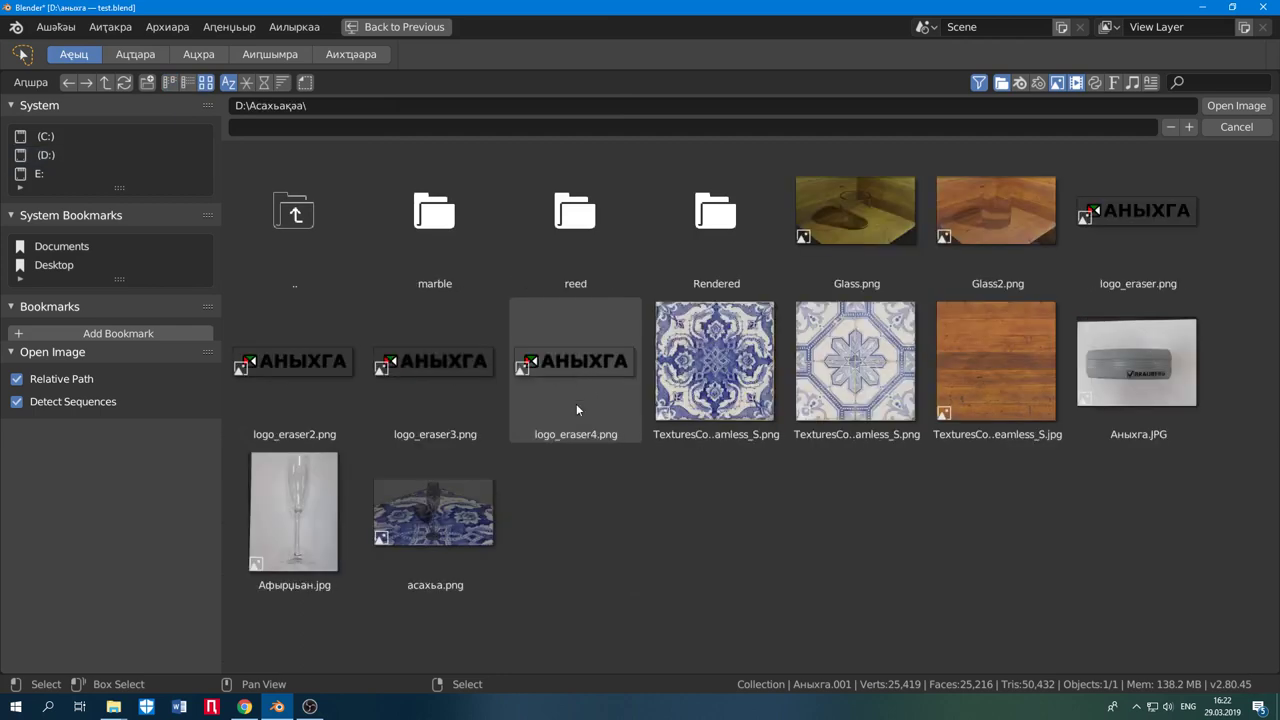
double_click(575, 215)
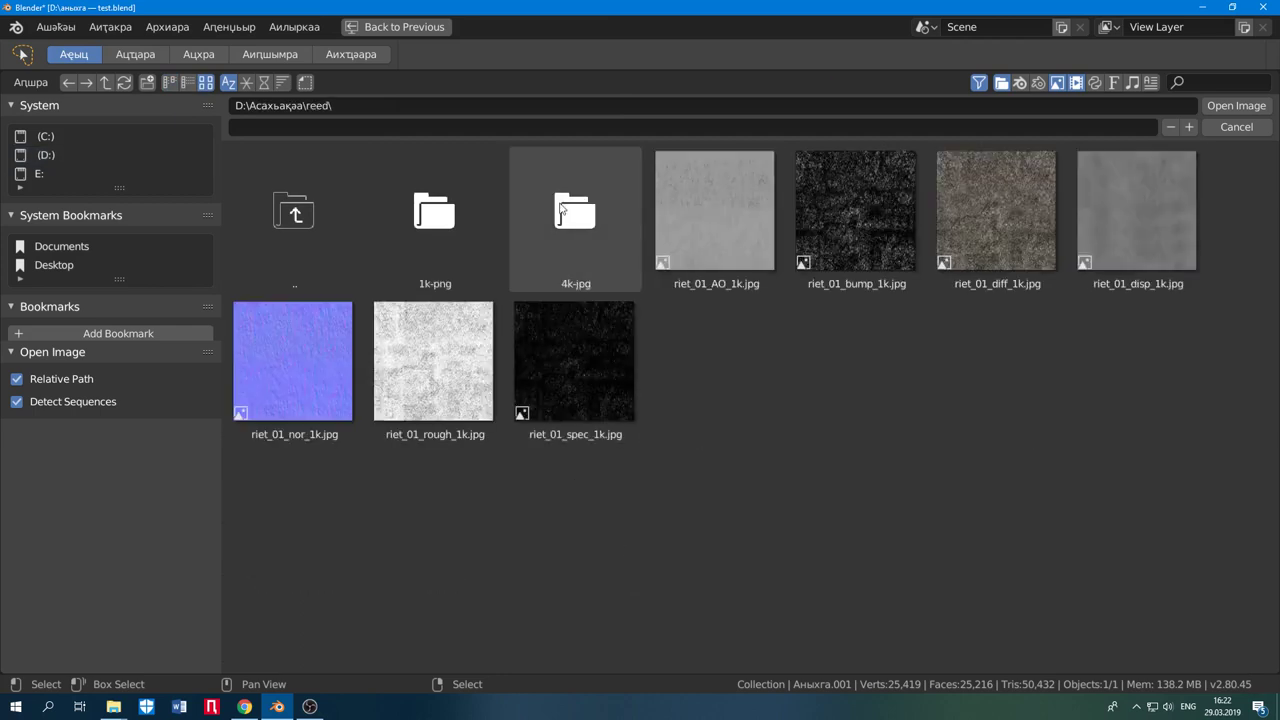
left_click(304, 378)
left_click(1236, 106)
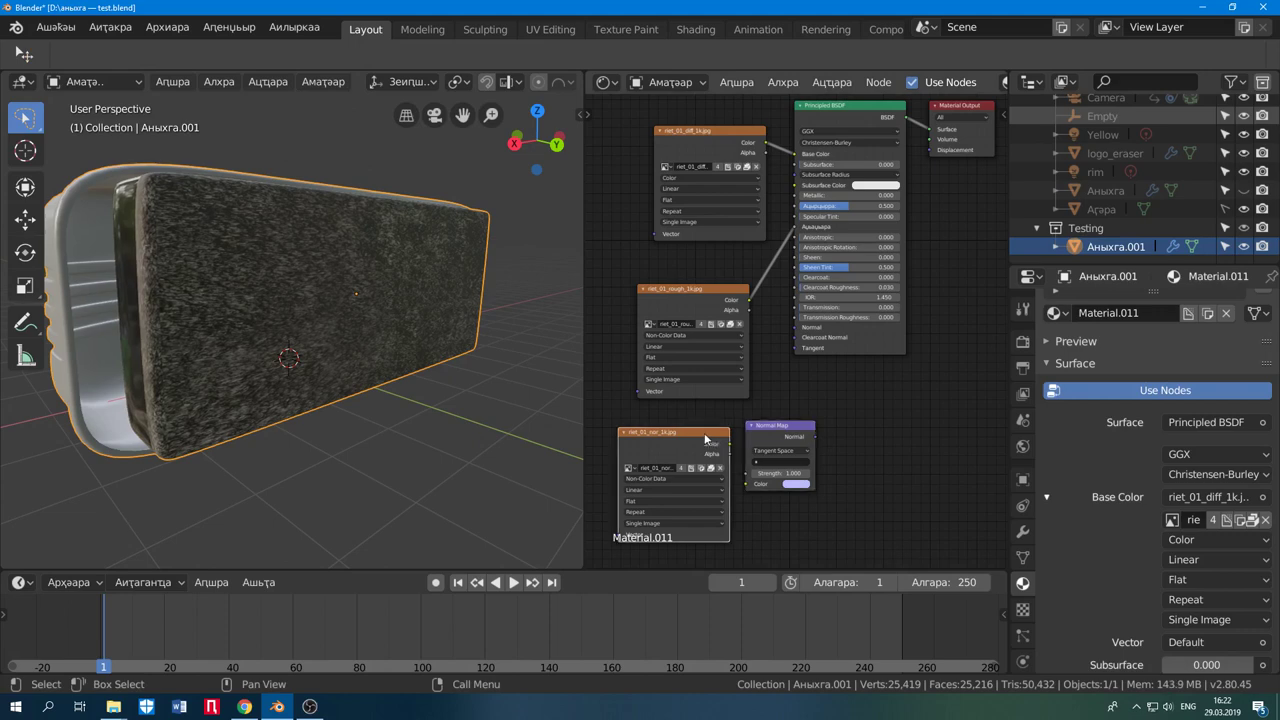
- Connect the normal image's Color output to the Normal Map node and its Normal output to the Principled BSDF's Normal input, spacing the nodes apart
left_click_drag(708, 441, 746, 484)
left_click_drag(782, 428, 746, 423)
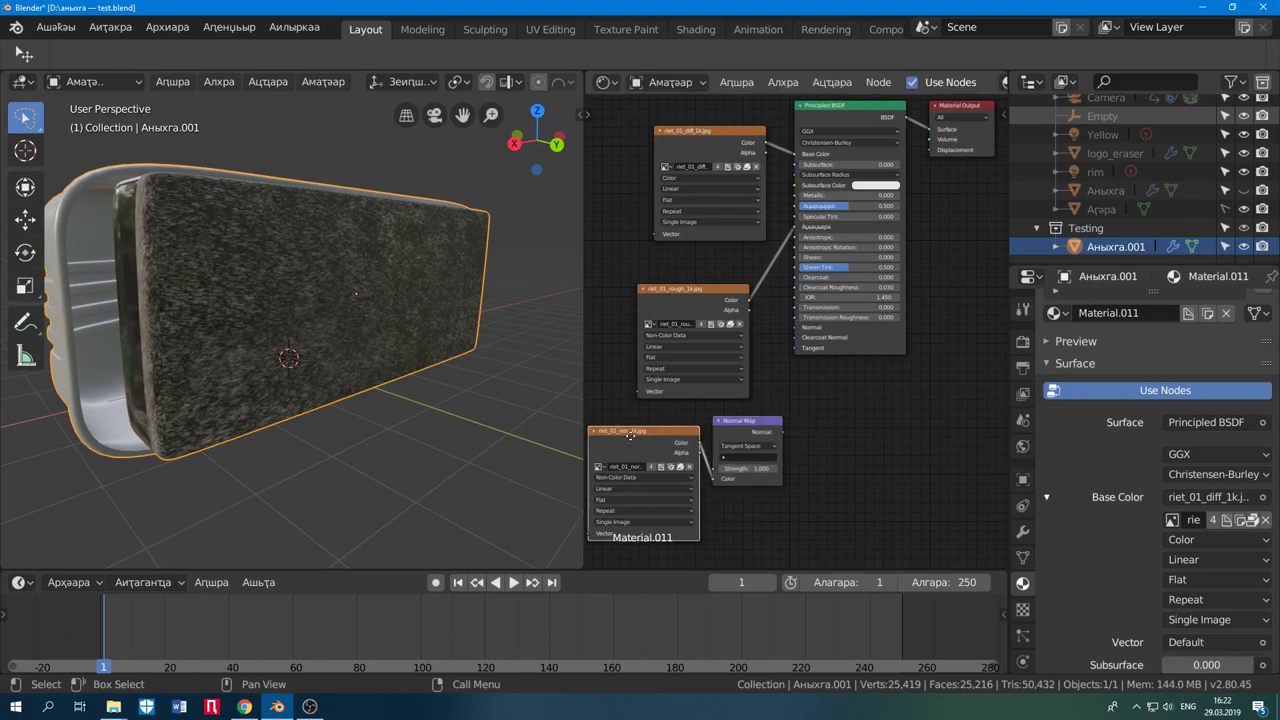
left_click_drag(668, 433, 629, 441)
left_click_drag(769, 422, 796, 330)
left_click_drag(771, 392, 797, 328)
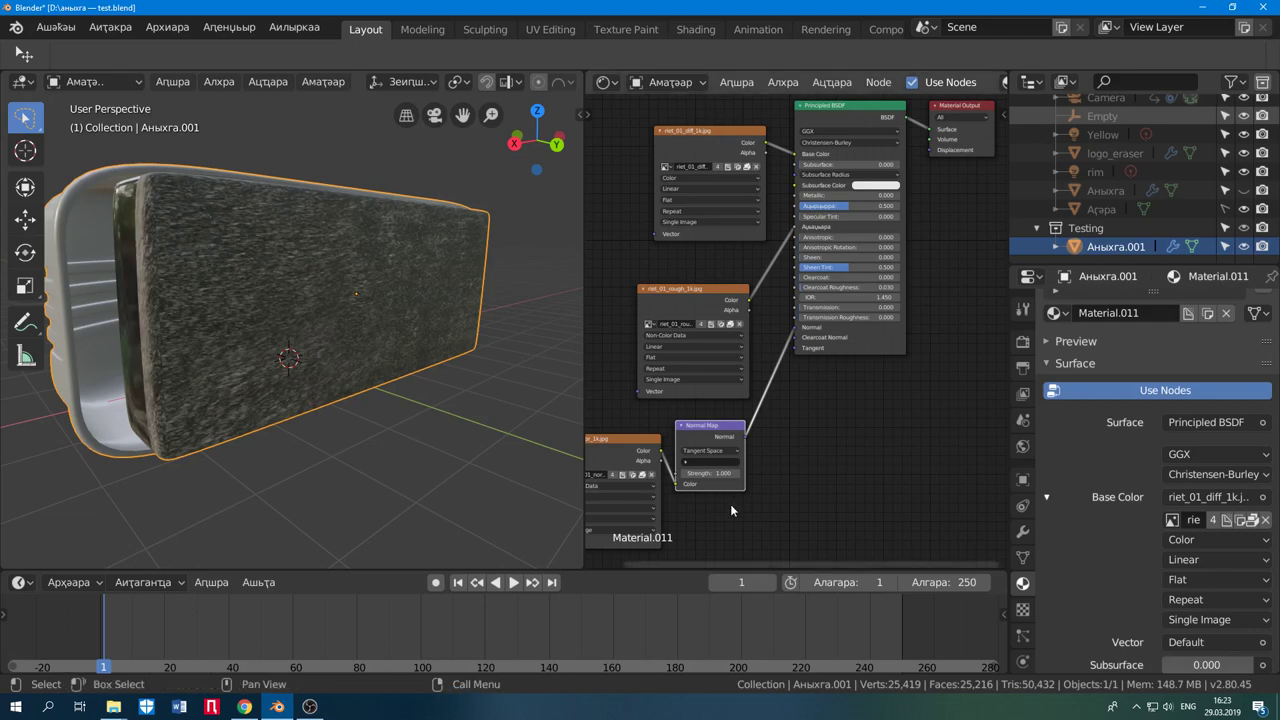
- Set the Normal Map node's strength to 3 and inspect the pad's surface up close
left_click(705, 474)
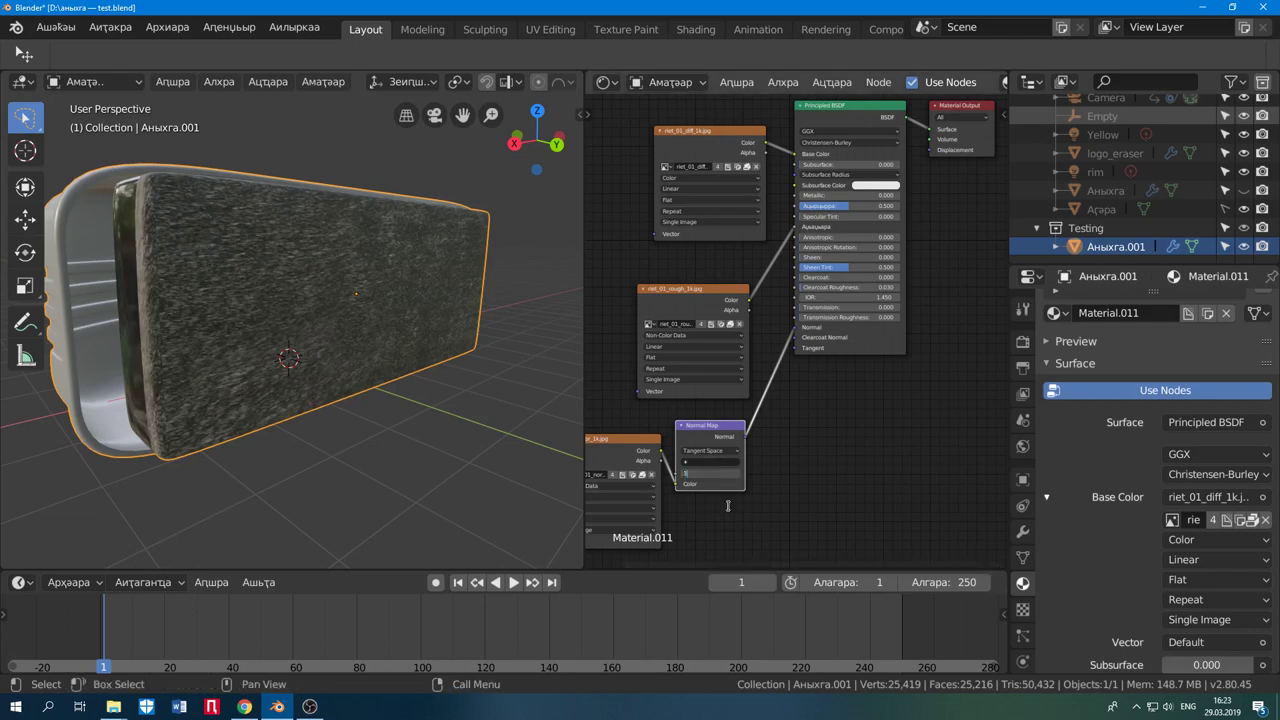
key("Return")
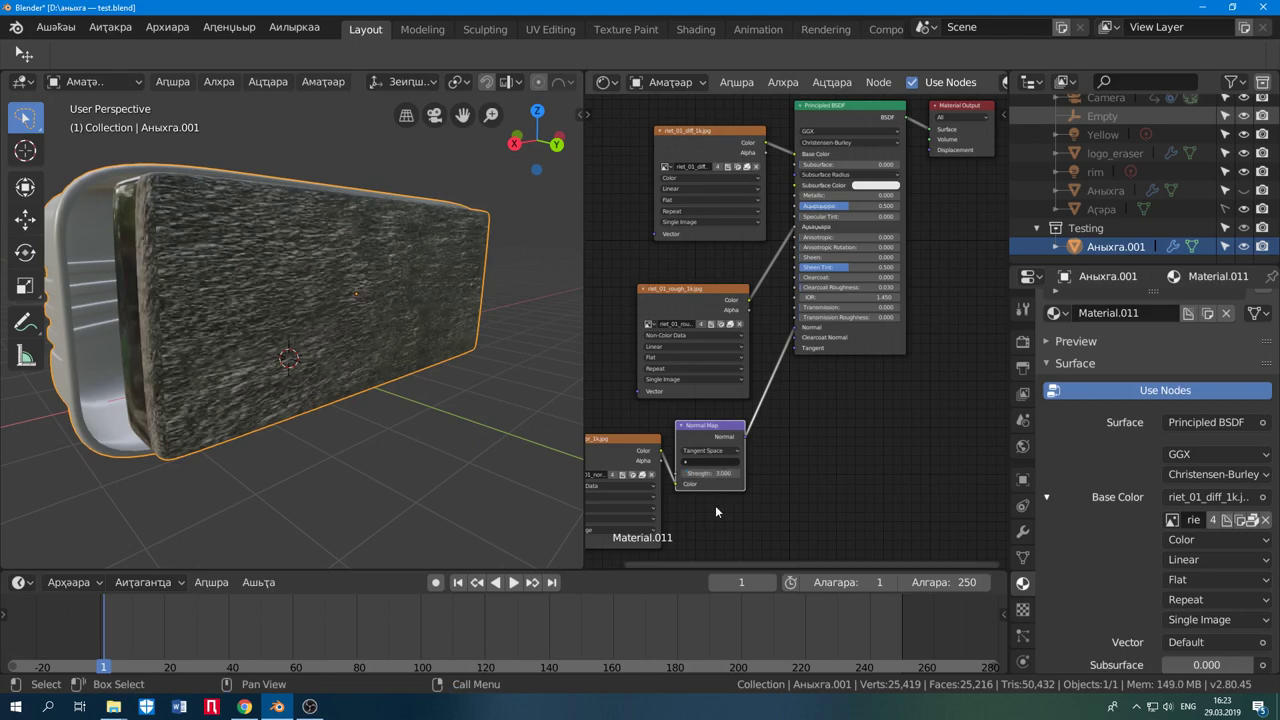
mouse_move(341, 416)
middle_mouse_down()
mouse_move(321, 445)
mouse_move(338, 395)
middle_mouse_up()
scroll(260, 360, "up", 3)
middle_click_drag(260, 360, 300, 398)
scroll(299, 380, "down", 2)
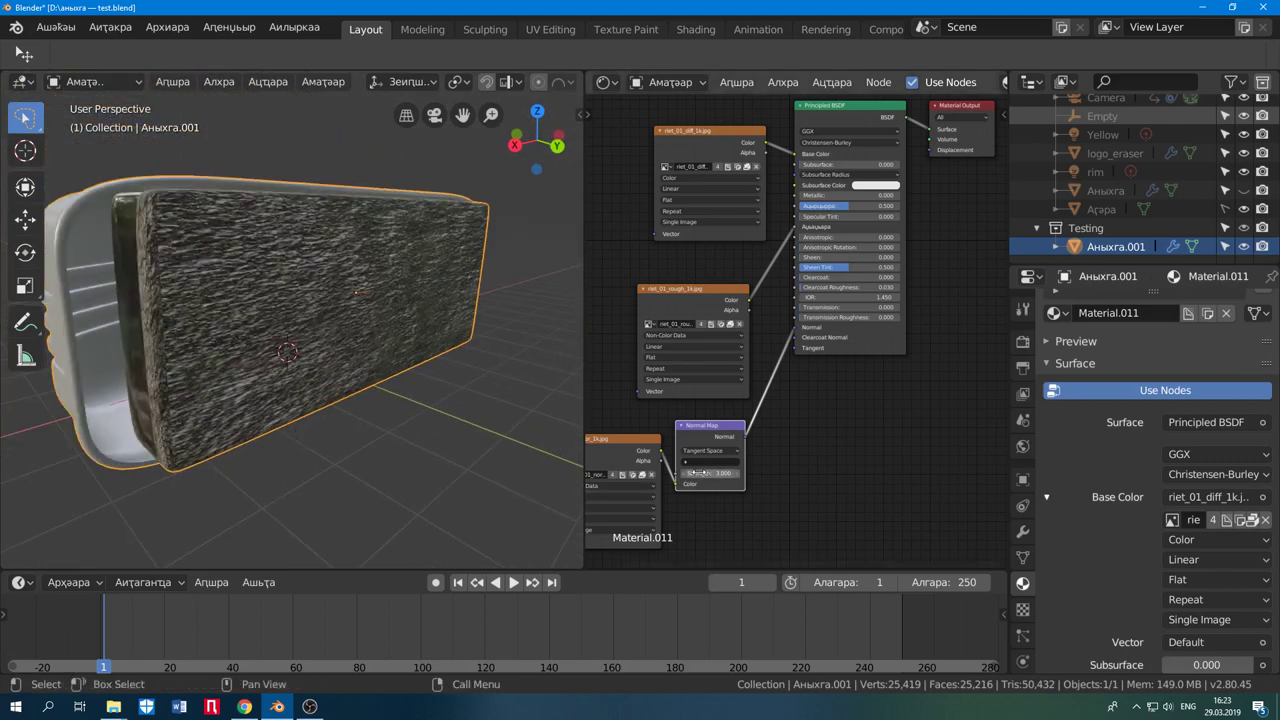
- Try a Normal Map strength of 10 on the pad and set it back to 3
left_click_drag(697, 473, 732, 473)
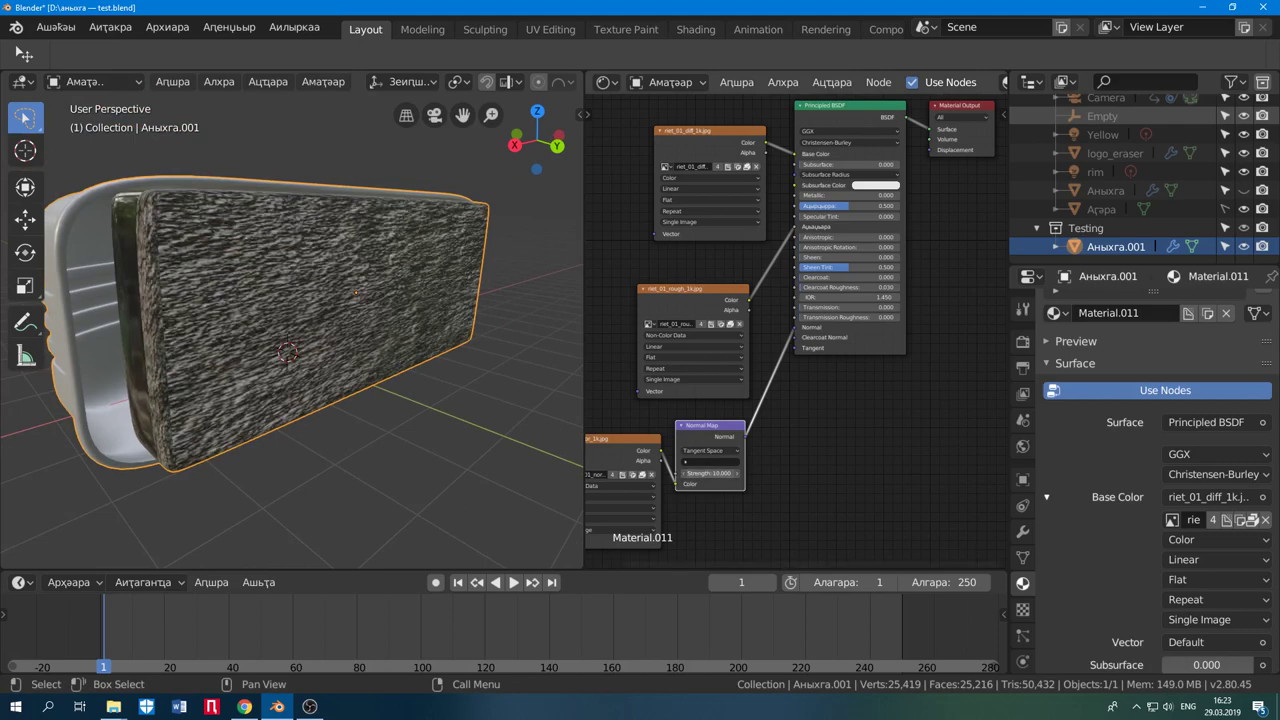
left_click(730, 476)
type("1")
key("Return")
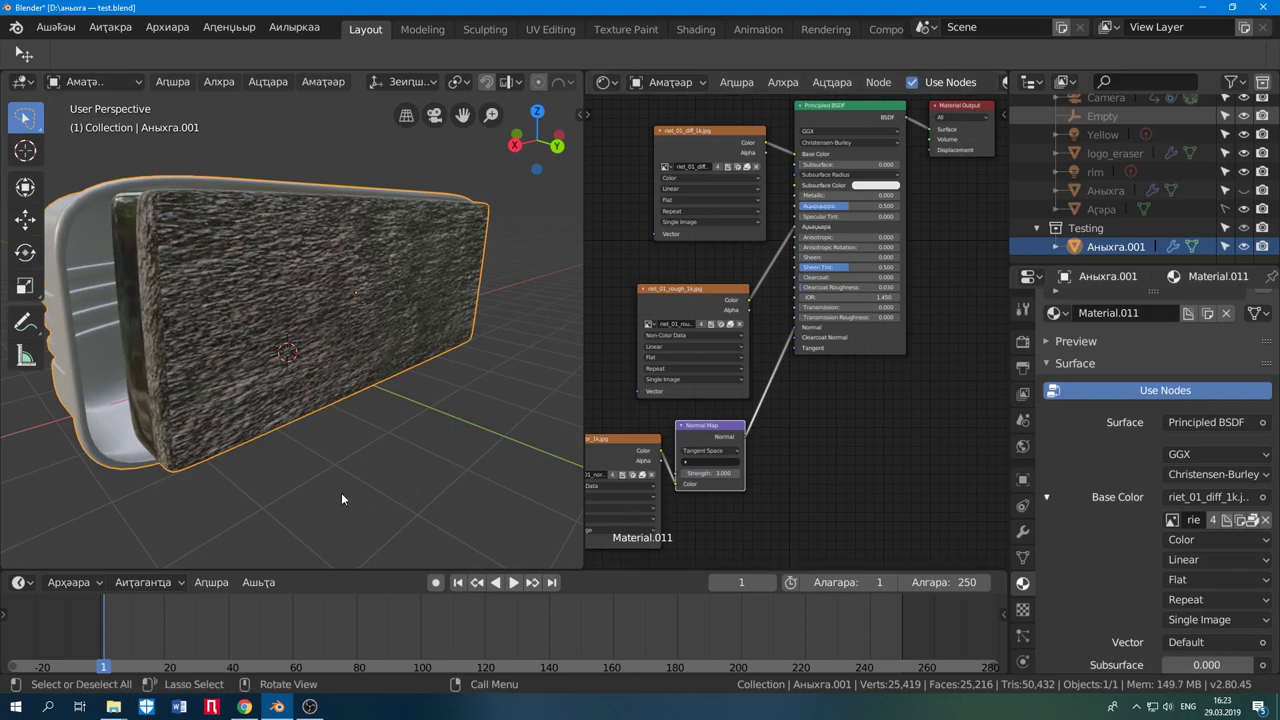
- Examine the plastic shell on the opposite side of the eraser and open the file commands
middle_click_drag(342, 498, 484, 510)
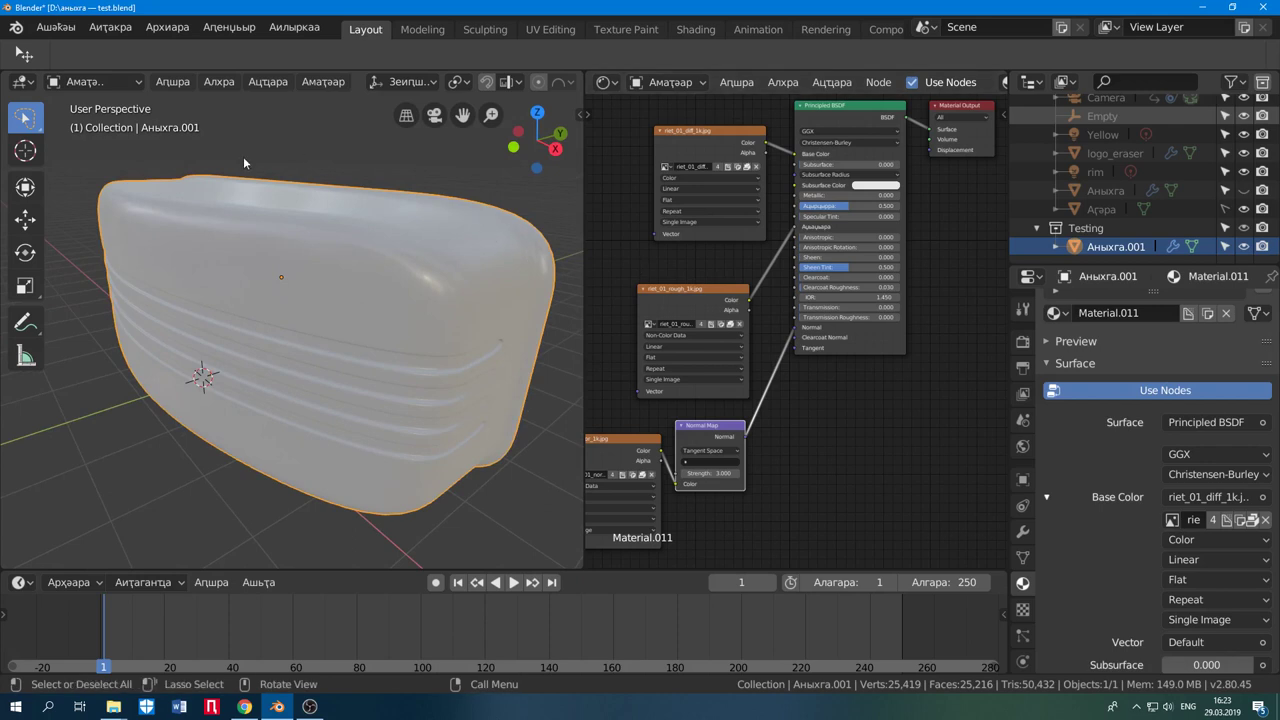
left_click(50, 31)
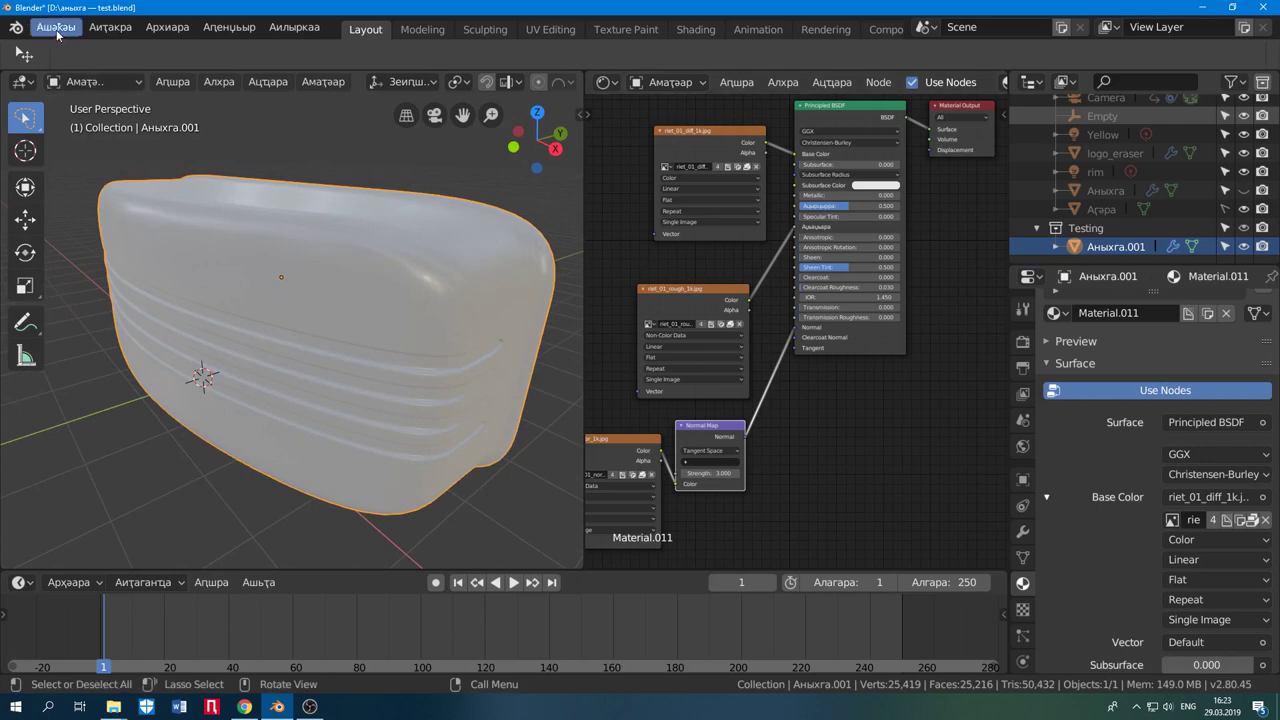